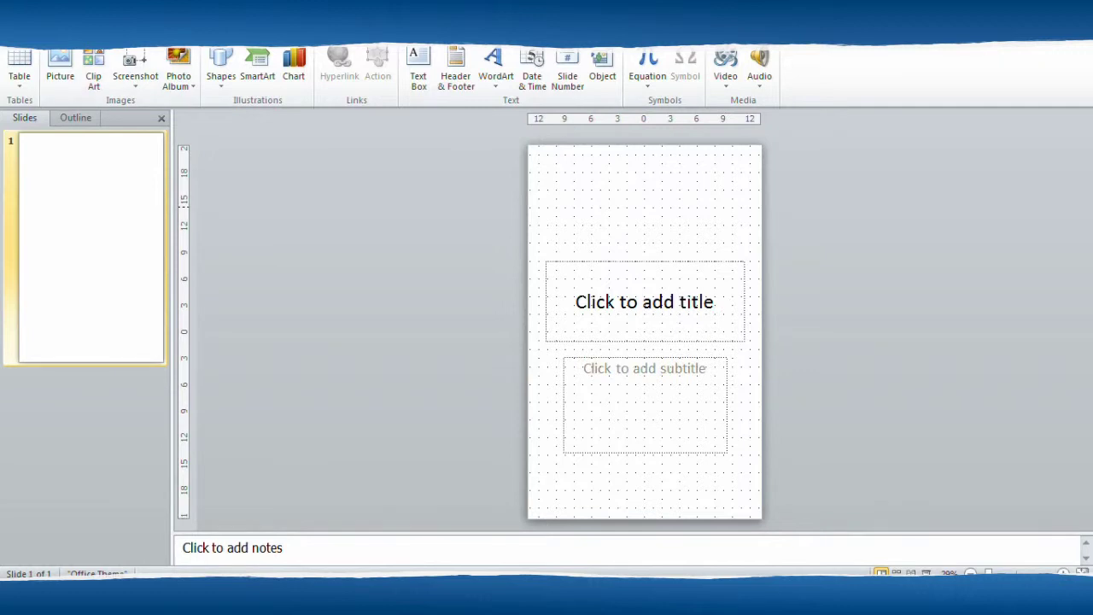
Cycle through the Transitions, Animations, Slide Show, Review, View and Design tabs, ending on View
key("alt+k")
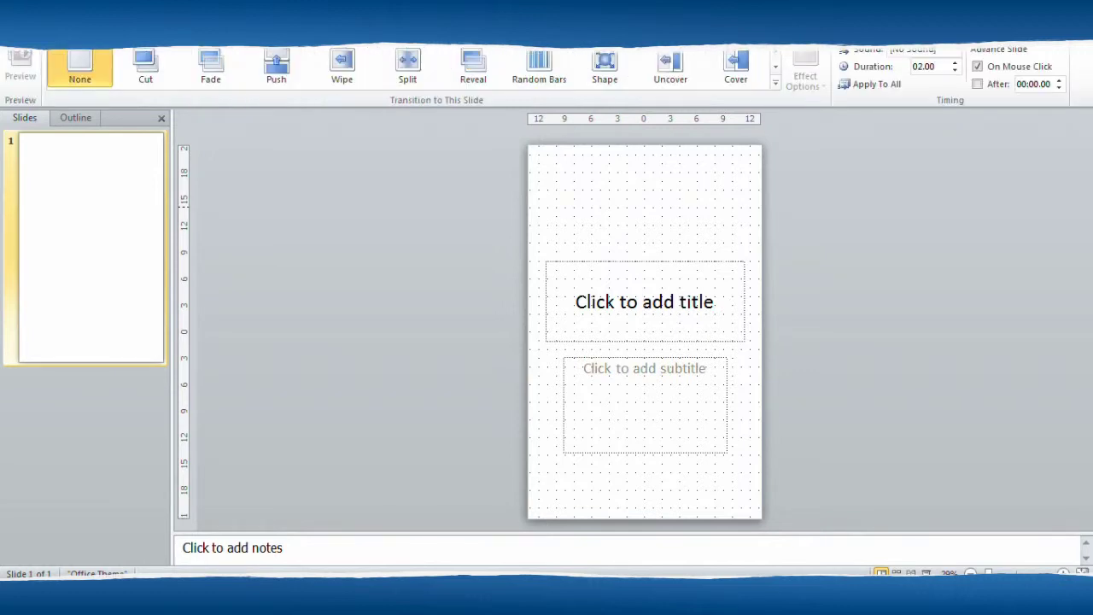
key("alt+a")
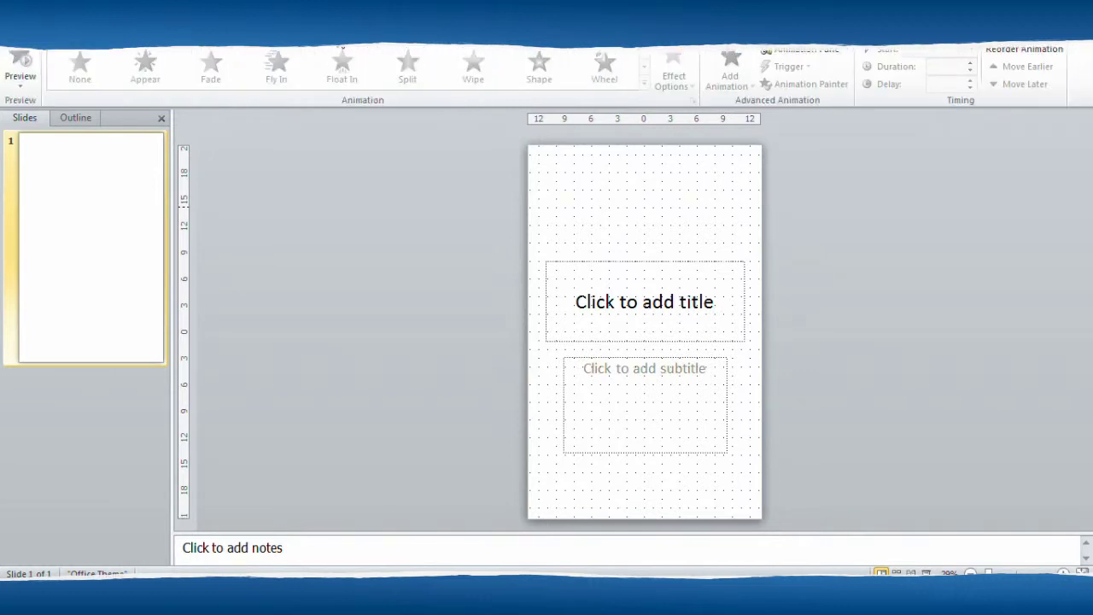
key("alt+s")
key("alt+r")
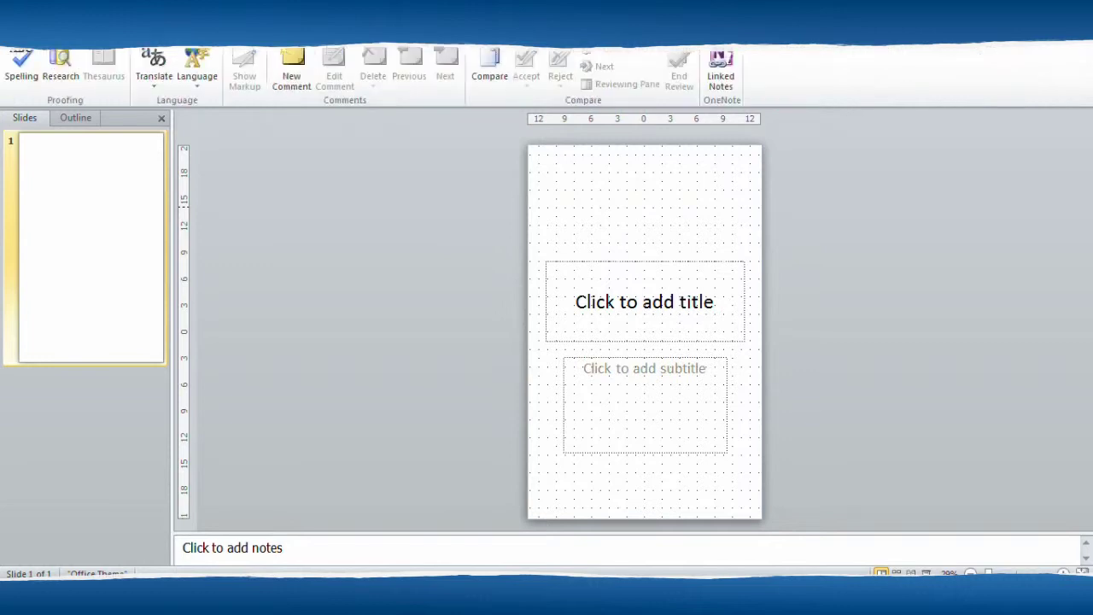
key("alt+w")
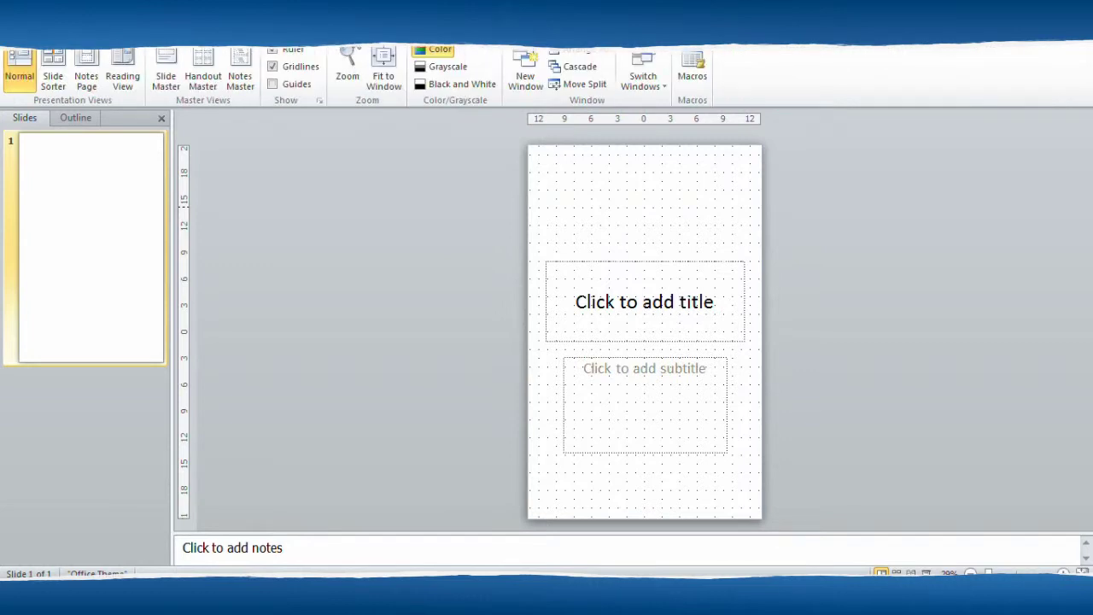
key("alt+g")
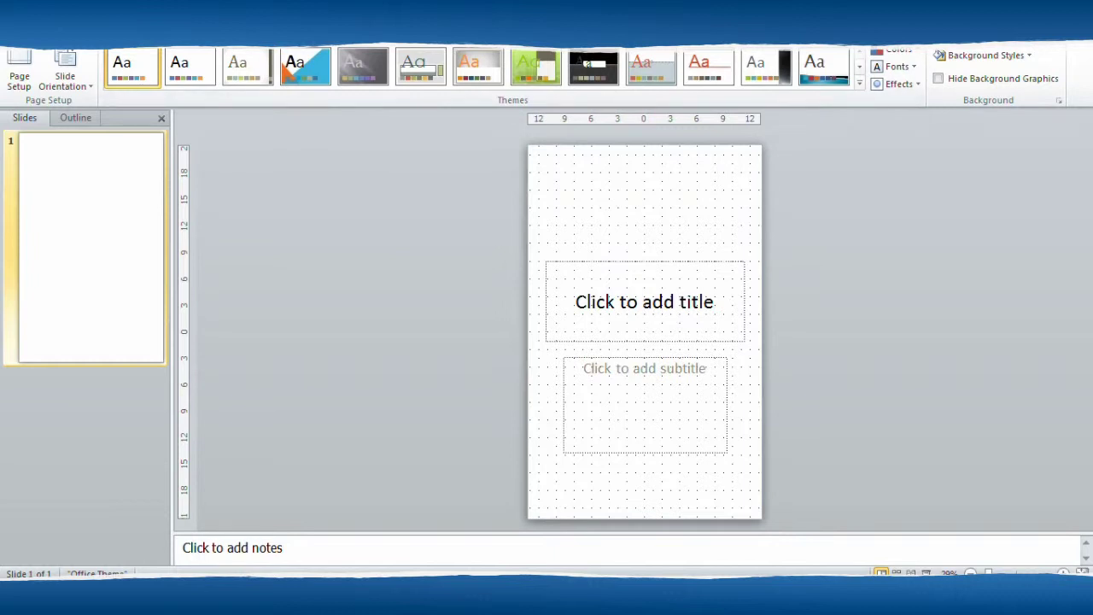
key("alt+w")
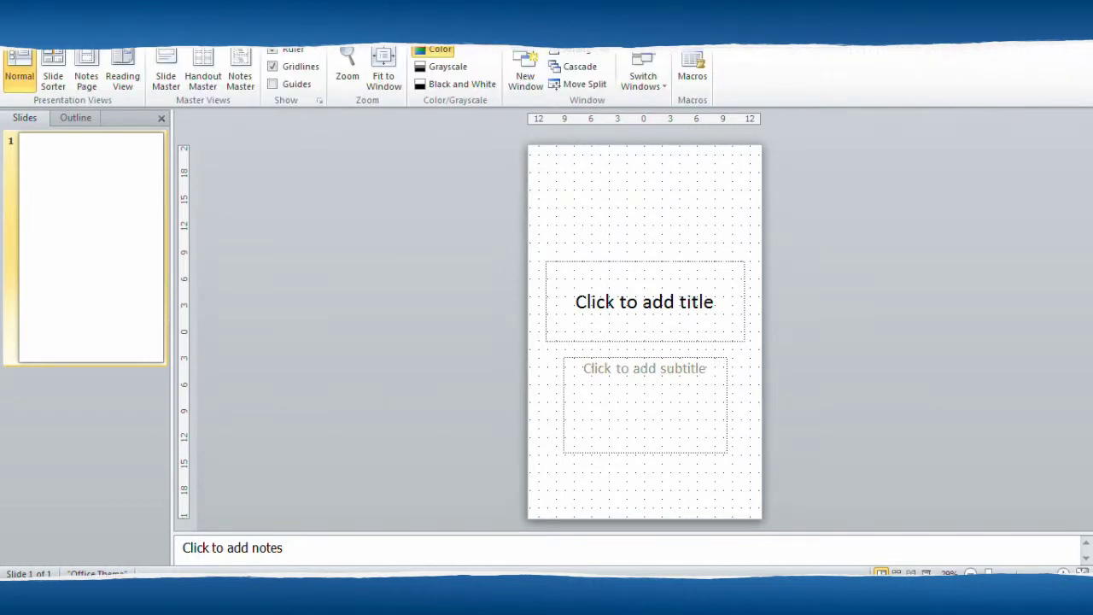
Keep the dot gridlines on, then bring up the Insert tab options via Home
left_click(273, 68)
left_click(59, 34)
left_click(99, 34)
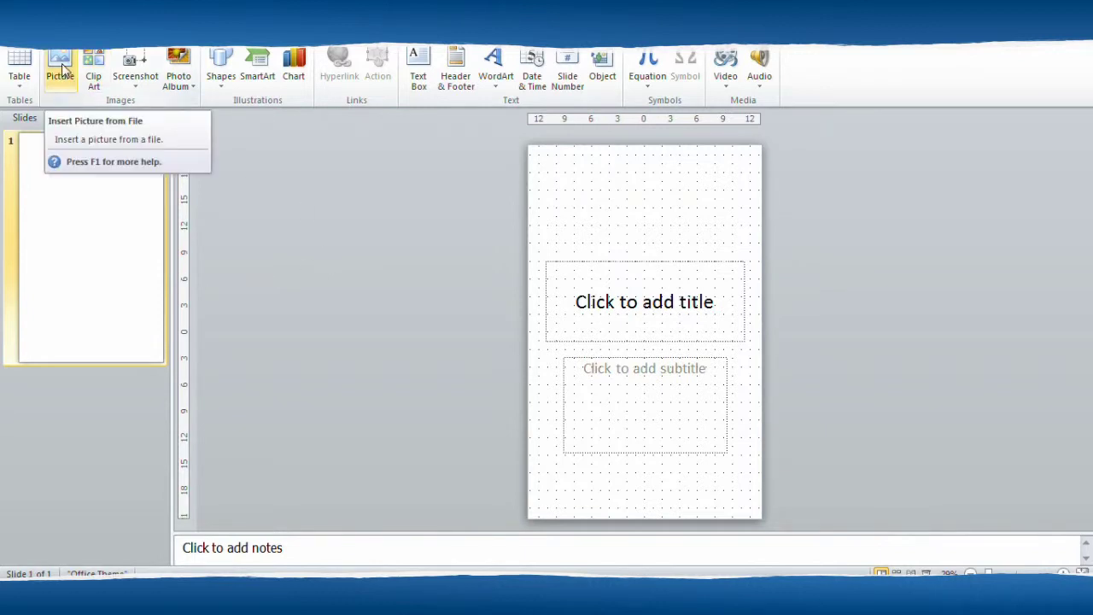
mouse_move(281, 597)
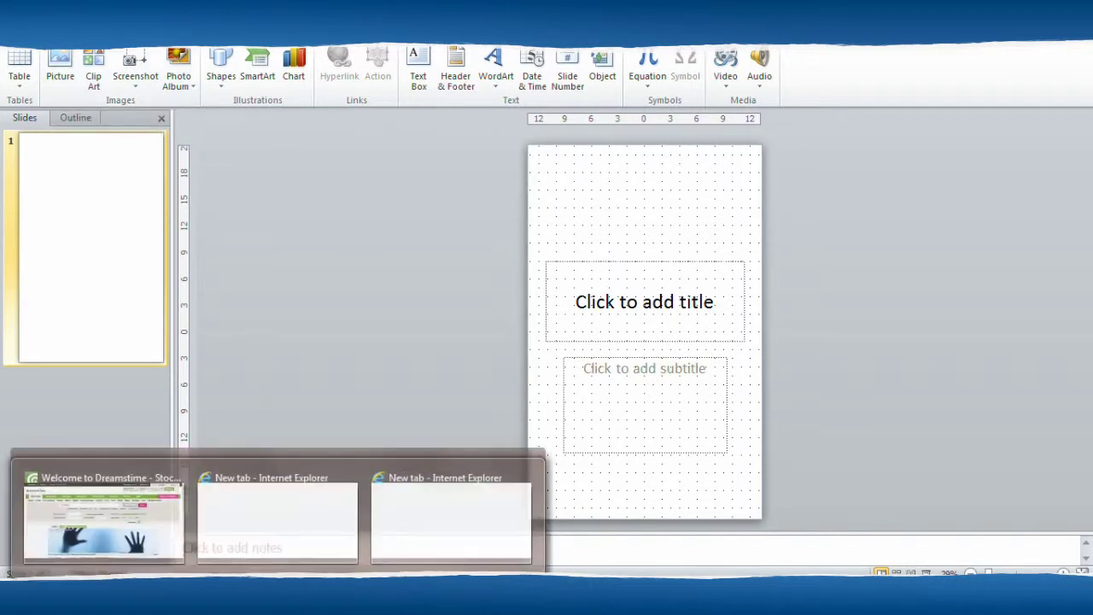
mouse_move(157, 516)
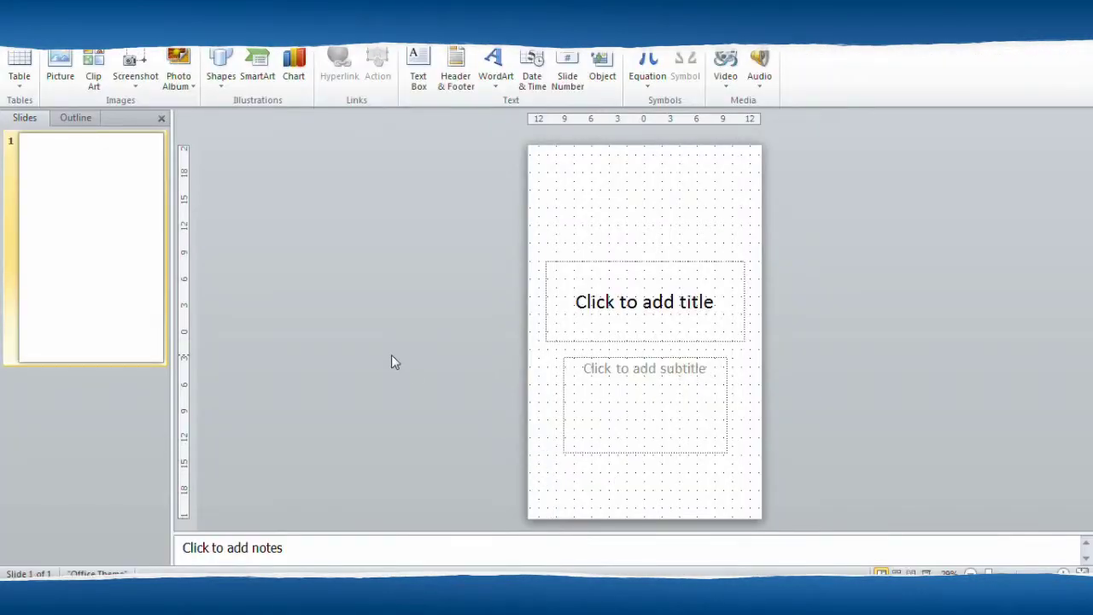
right_click(347, 273)
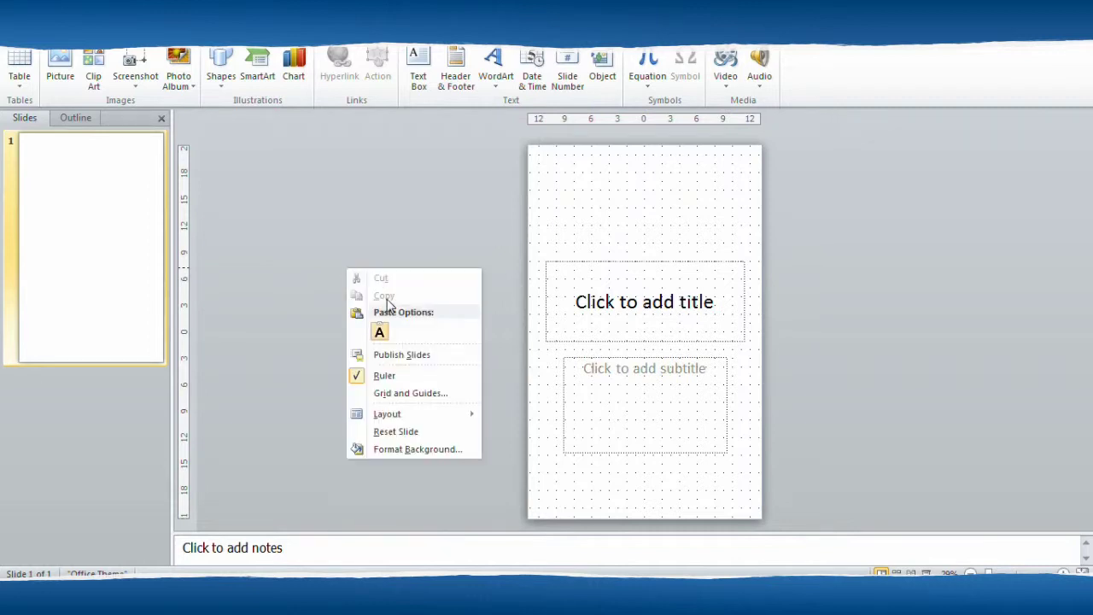
left_click(298, 250)
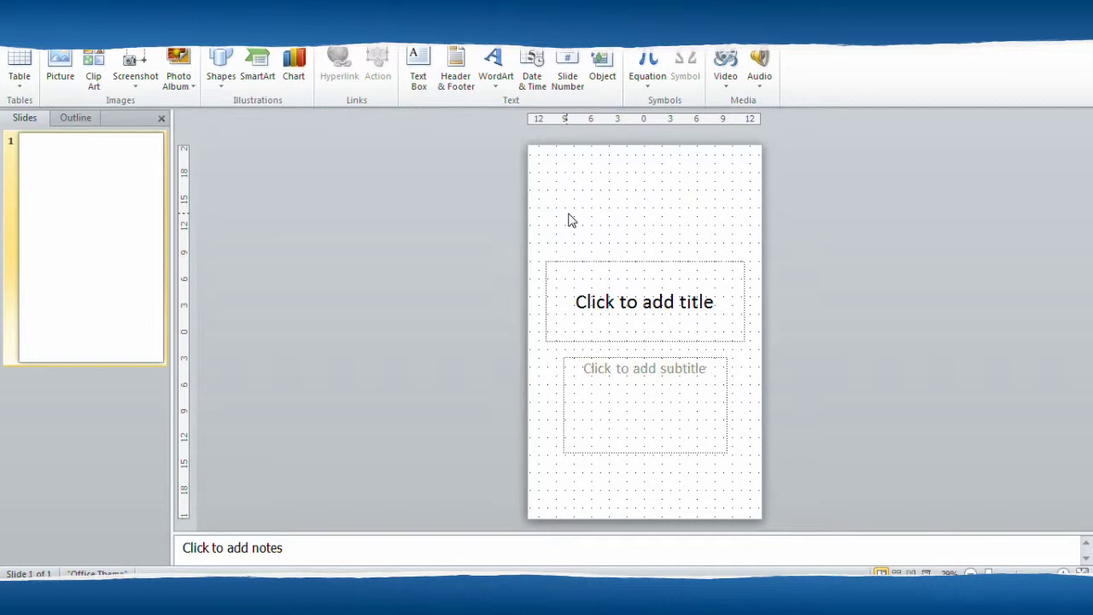
right_click(538, 211)
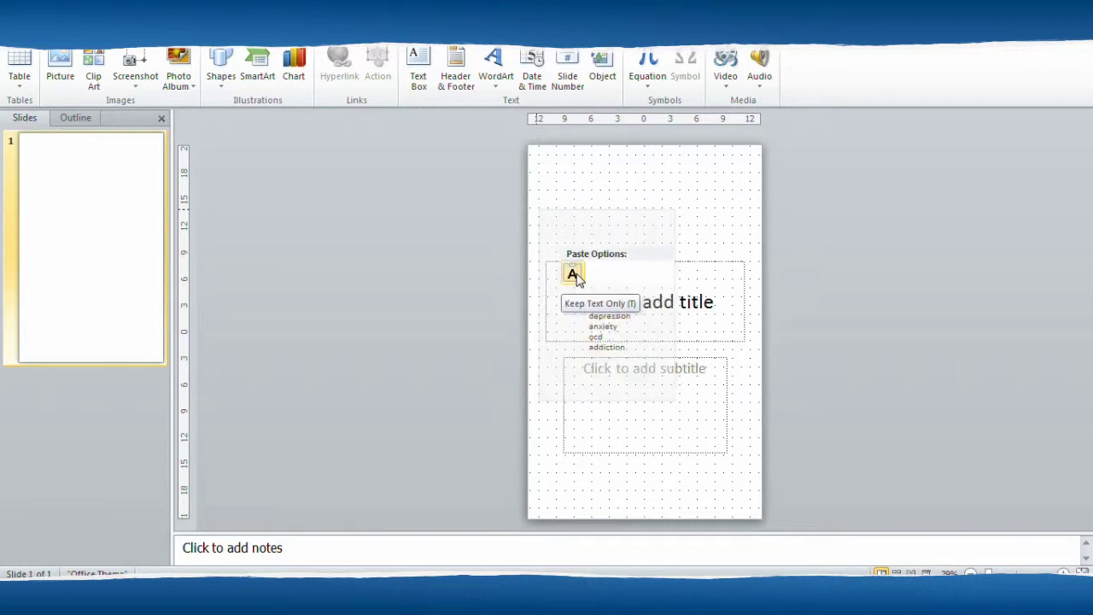
left_click(384, 285)
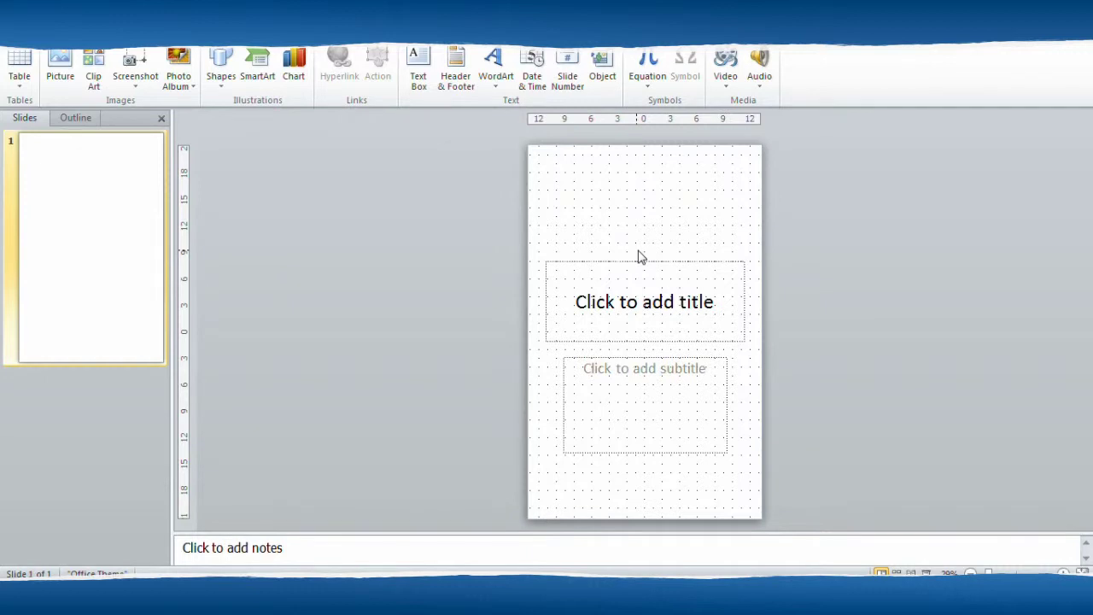
Insert the picture dreamstime_m_37553023 from the Pictures library onto the slide
left_click(58, 66)
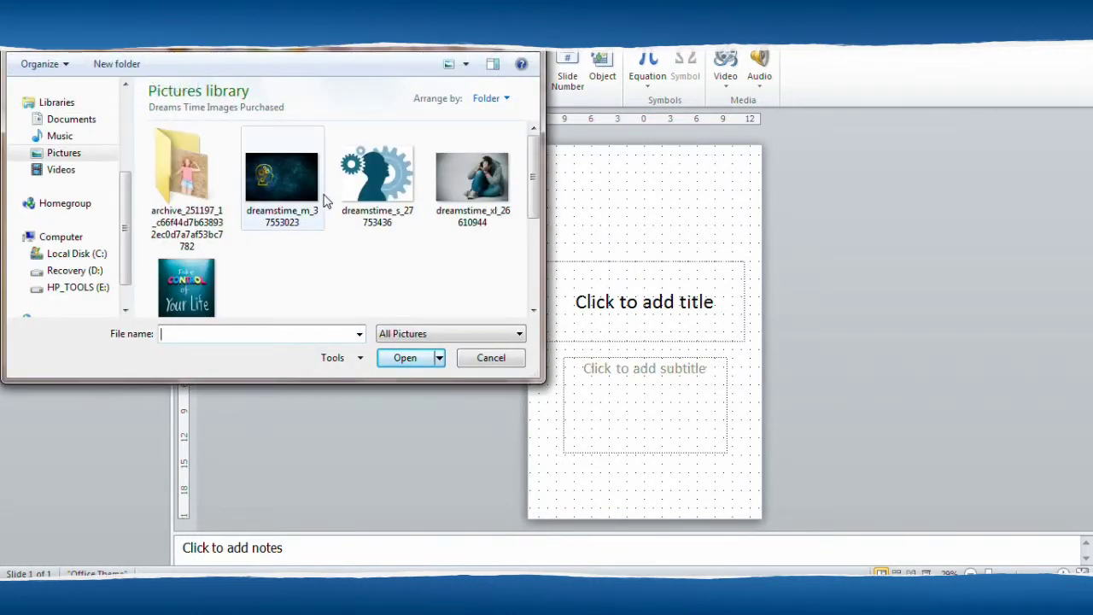
left_click(273, 183)
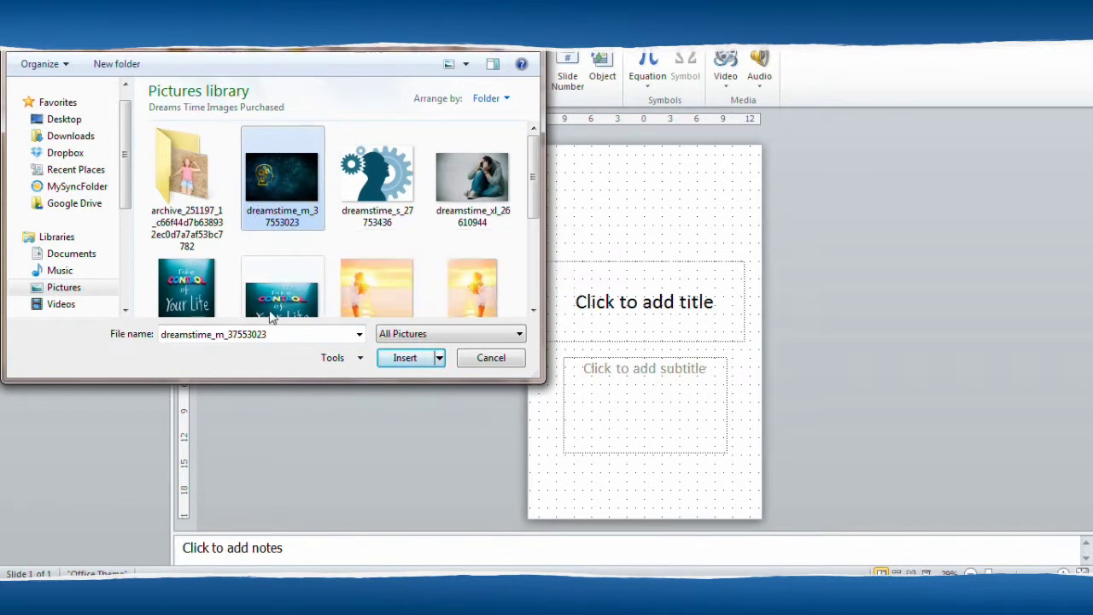
left_click(408, 360)
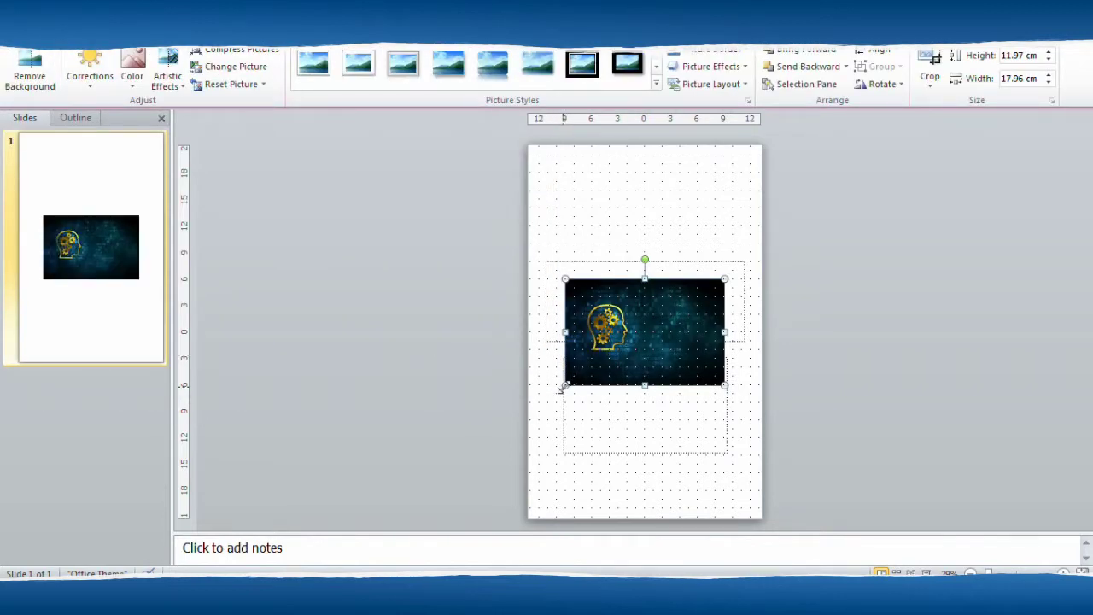
Enlarge the head-and-gears picture to 43.2 × 64.81 cm and align it with the slide's top
left_click_drag(562, 386, 377, 525)
left_click_drag(389, 480, 549, 342)
left_click_drag(520, 385, 350, 527)
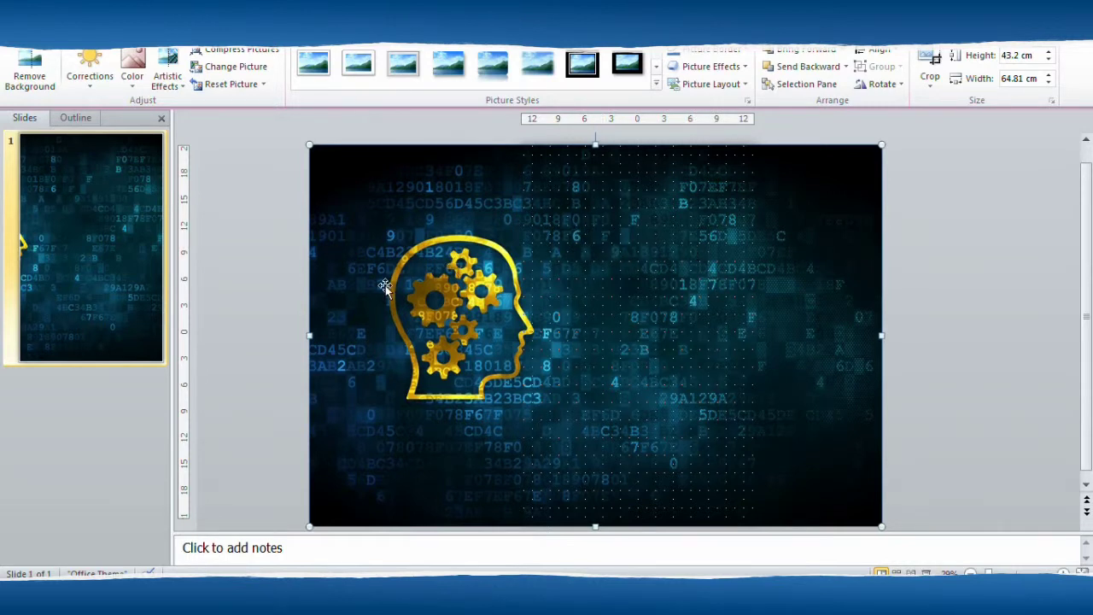
left_click_drag(348, 407, 499, 408)
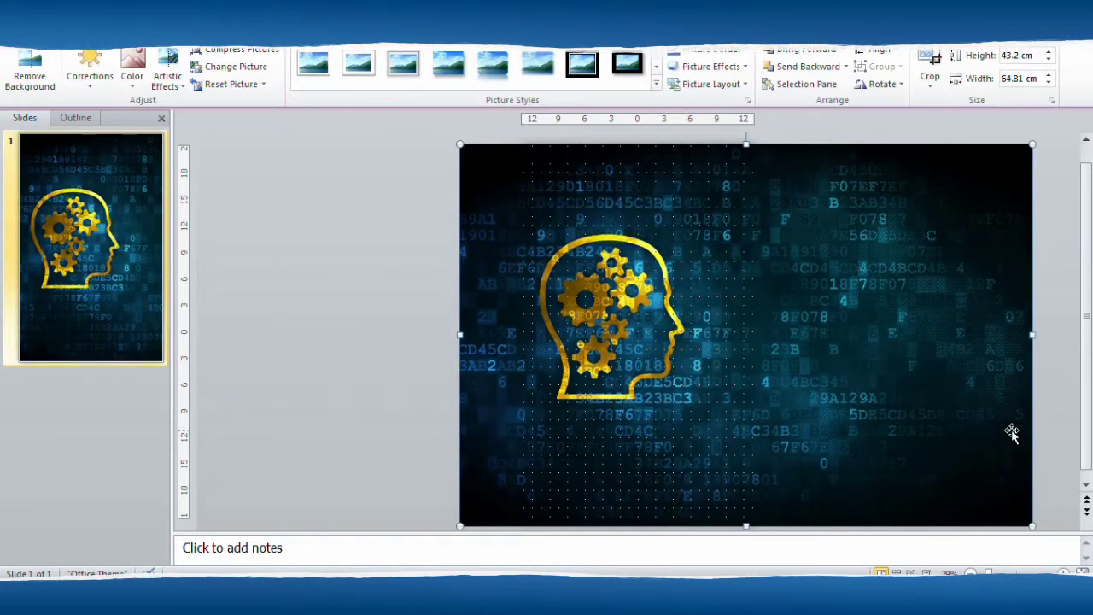
left_click_drag(922, 409, 963, 334)
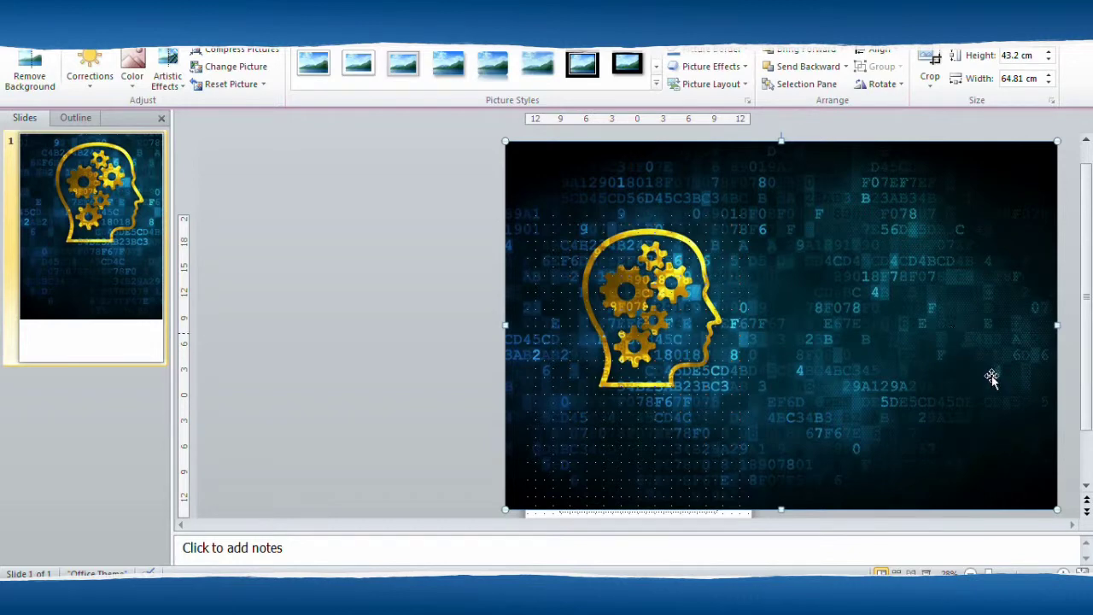
Nudge the picture left and stretch its bottom edge down to 53.61 cm, covering the slide
left_click(1087, 462)
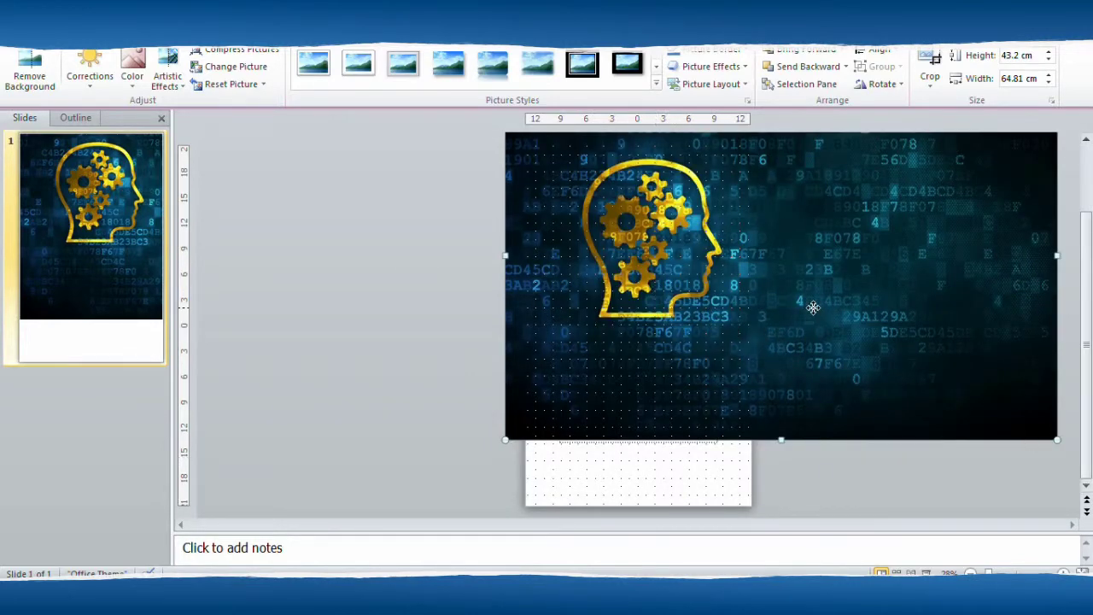
left_click_drag(813, 307, 804, 309)
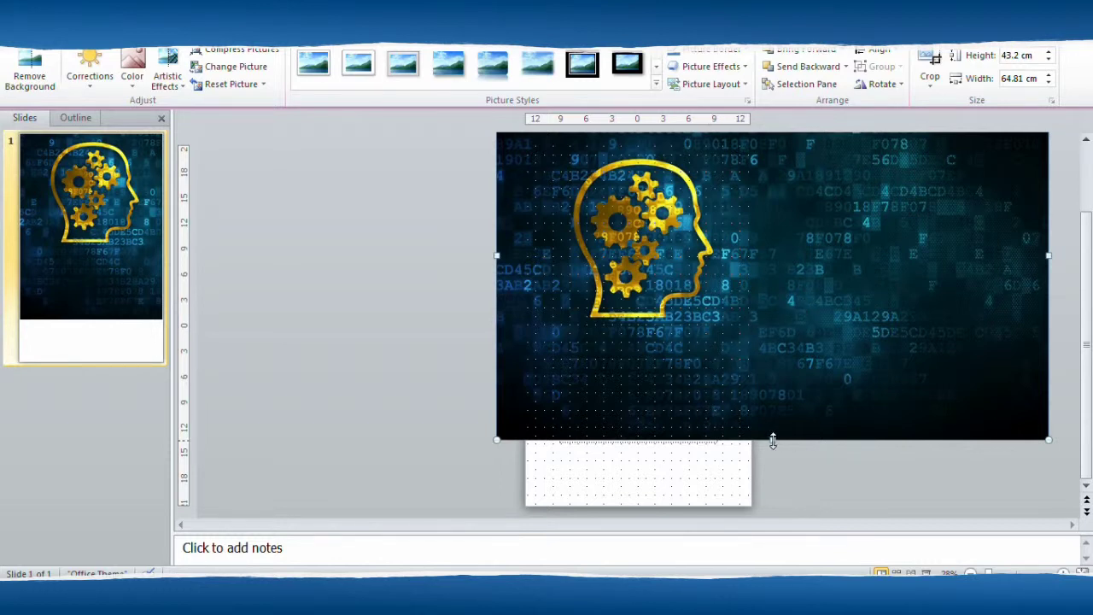
left_click_drag(773, 440, 777, 512)
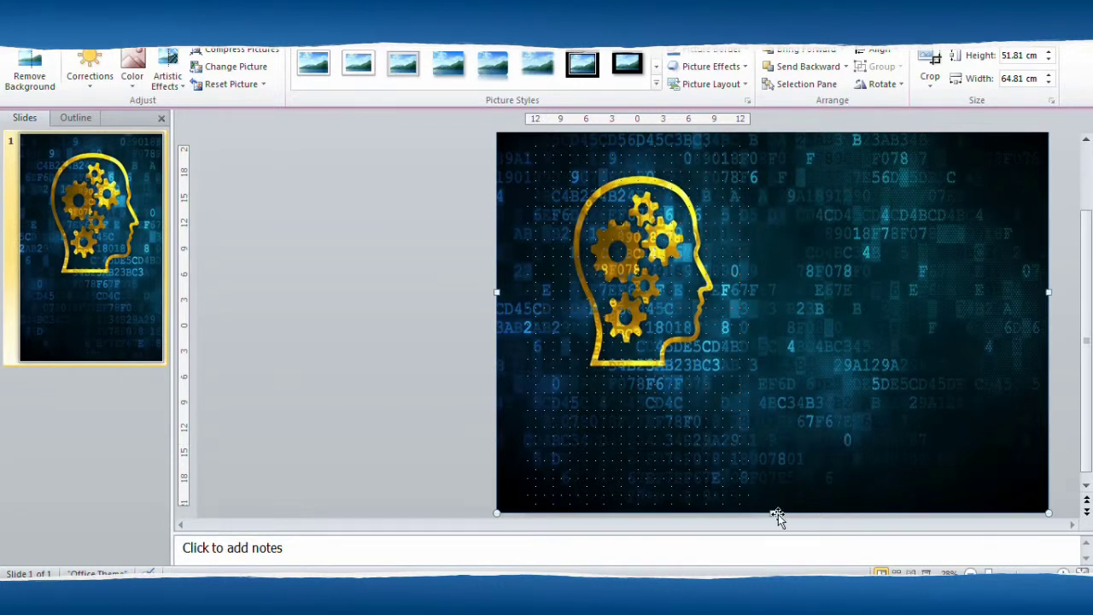
left_click_drag(770, 512, 773, 522)
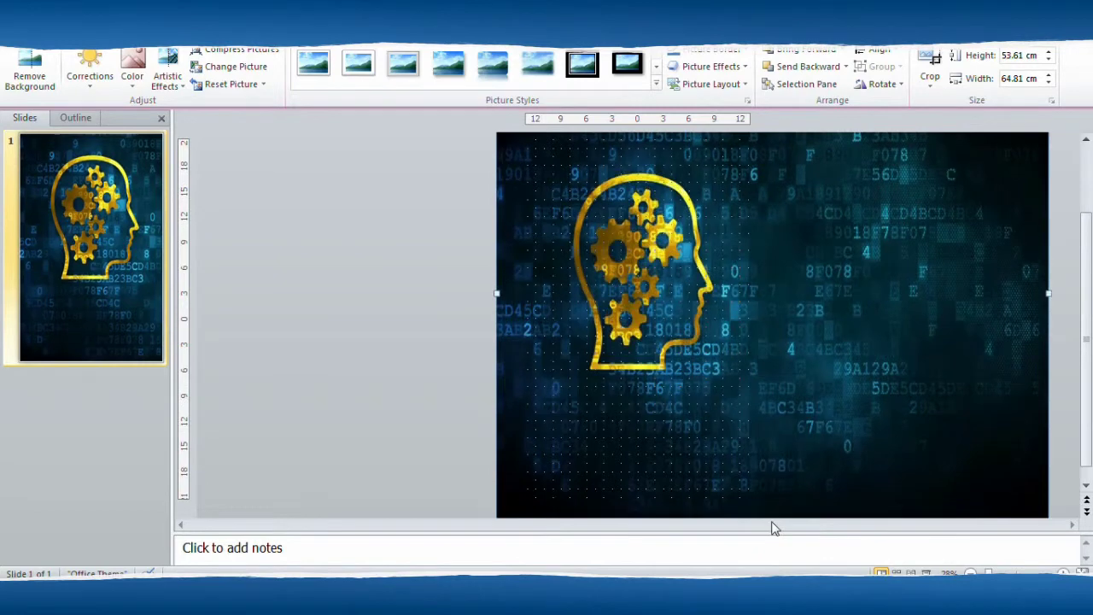
scroll(822, 446, "down", 1)
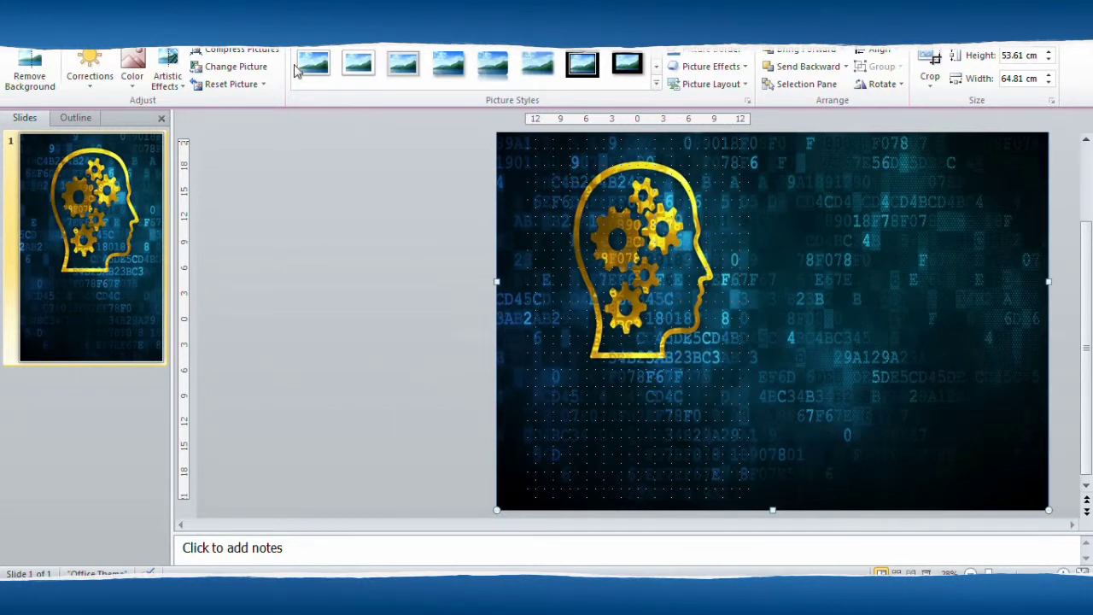
left_click(96, 35)
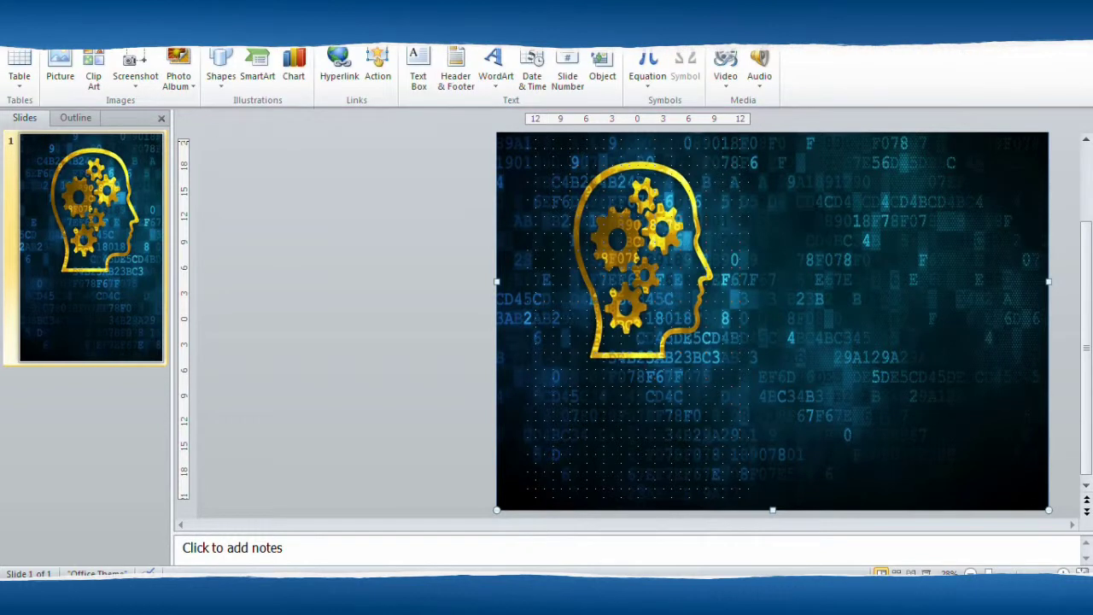
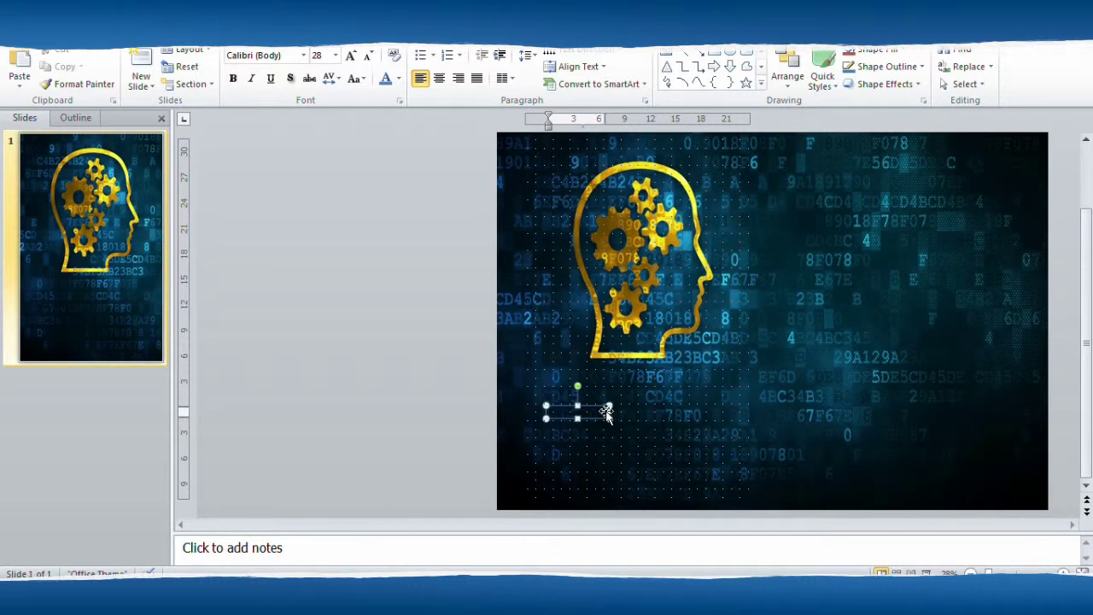
Format the 'Inside Your Mind' text as 96 pt, Dark Blue, Text 2, centred
left_click_drag(606, 412, 543, 411)
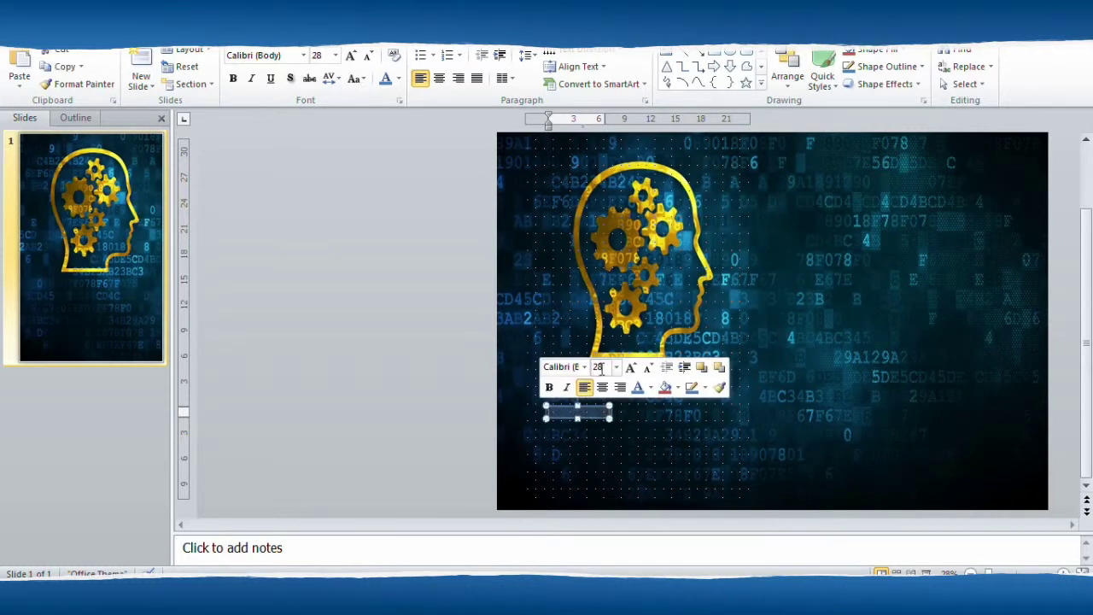
left_click(612, 366)
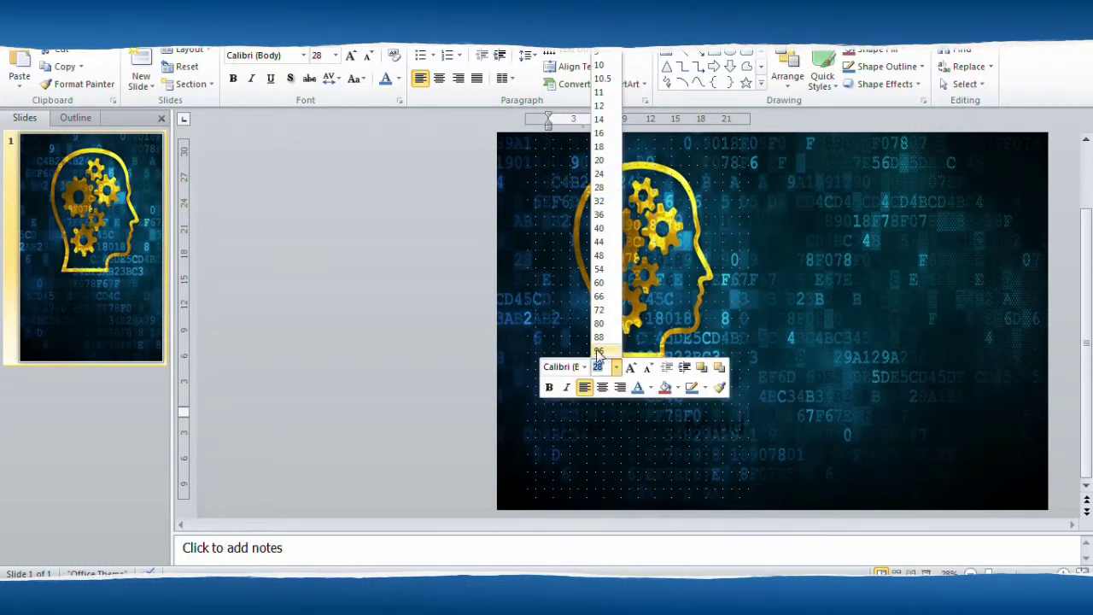
left_click(598, 350)
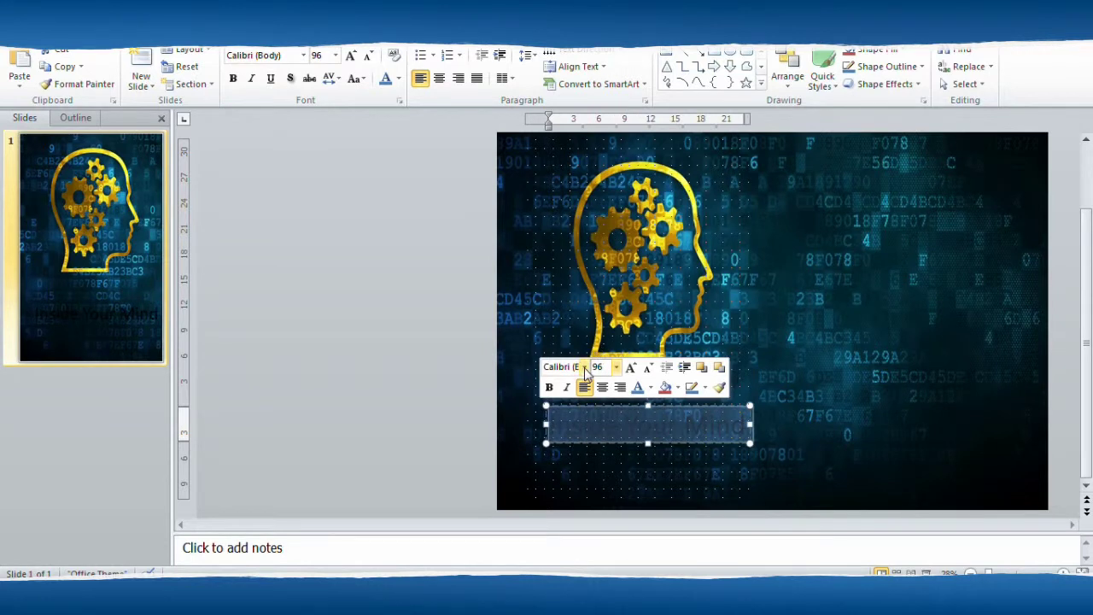
left_click(650, 388)
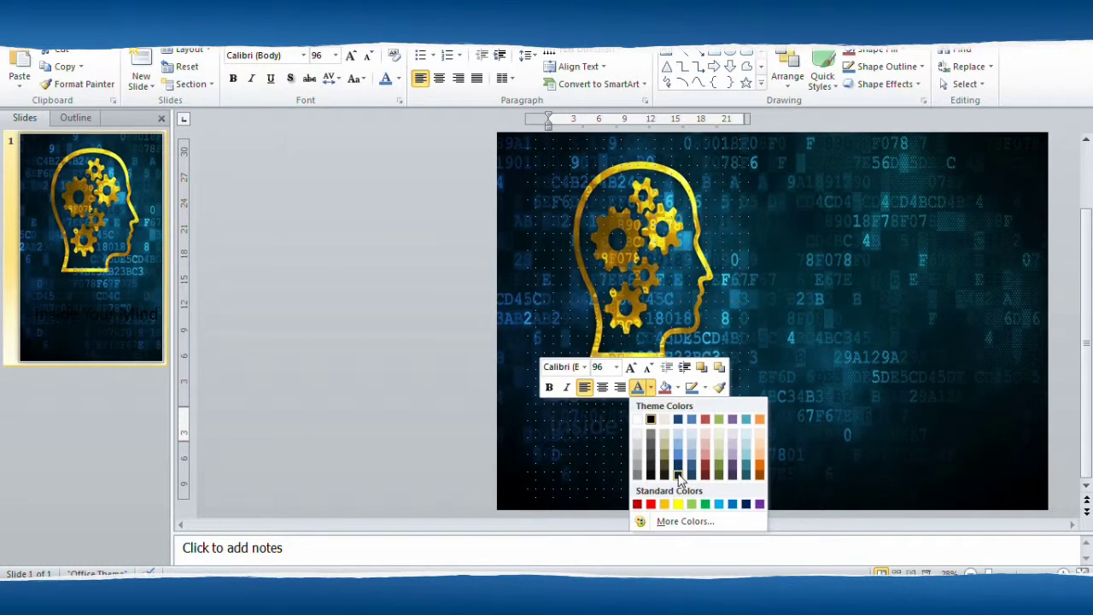
left_click(677, 419)
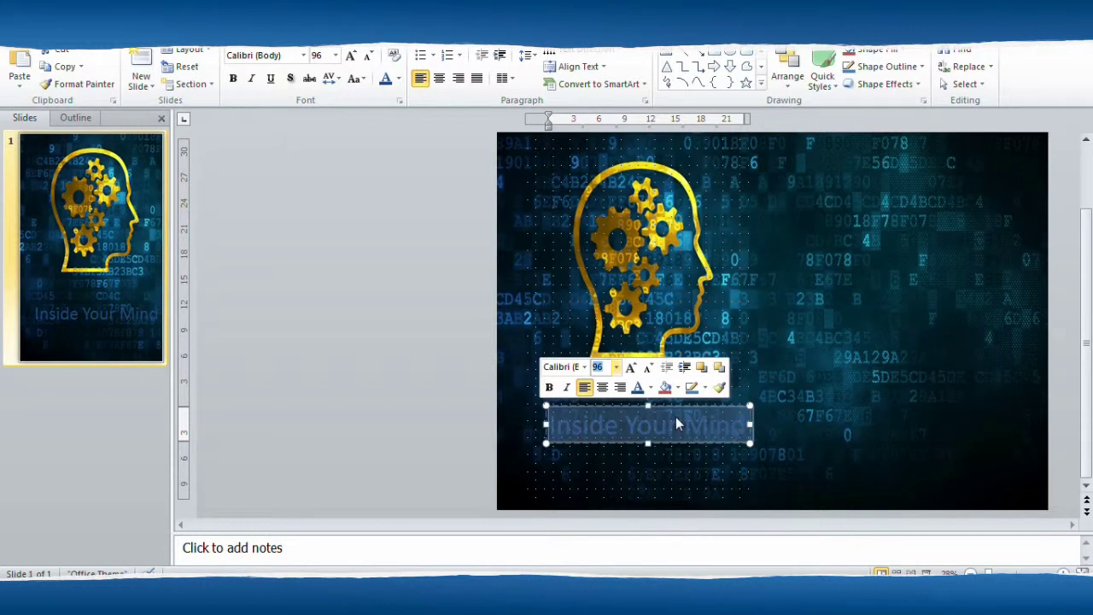
left_click(602, 388)
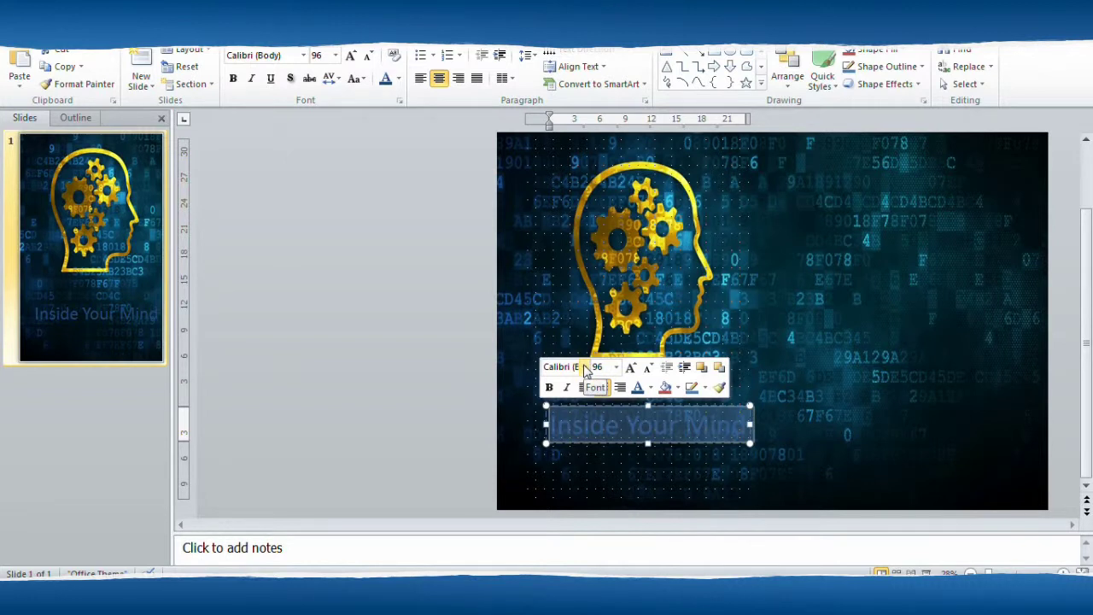
left_click(353, 267)
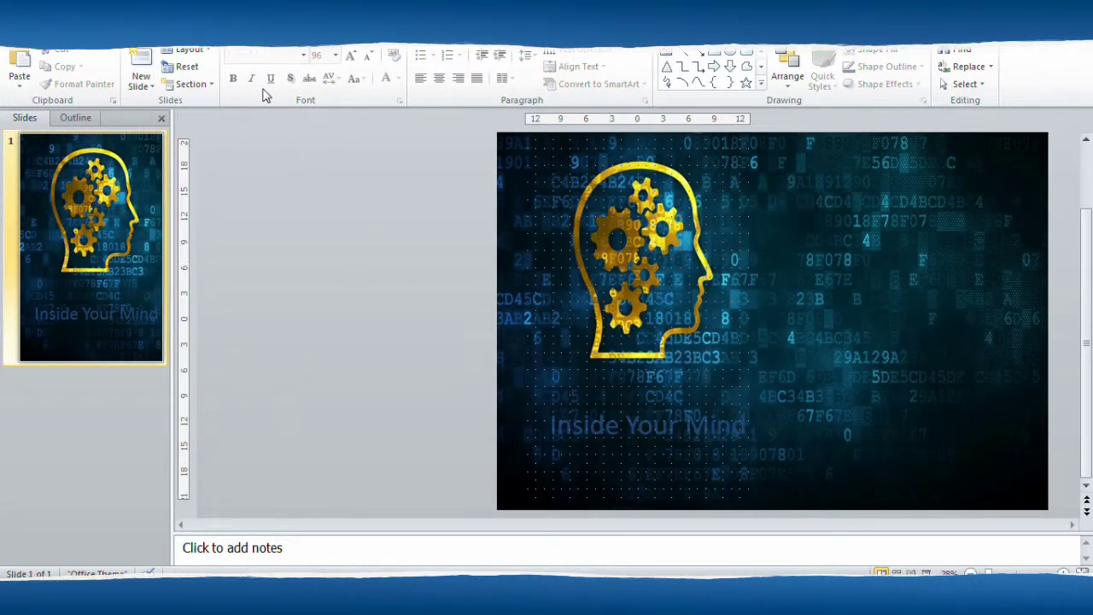
Draw a rectangle across the lower part of the slide
left_click(103, 34)
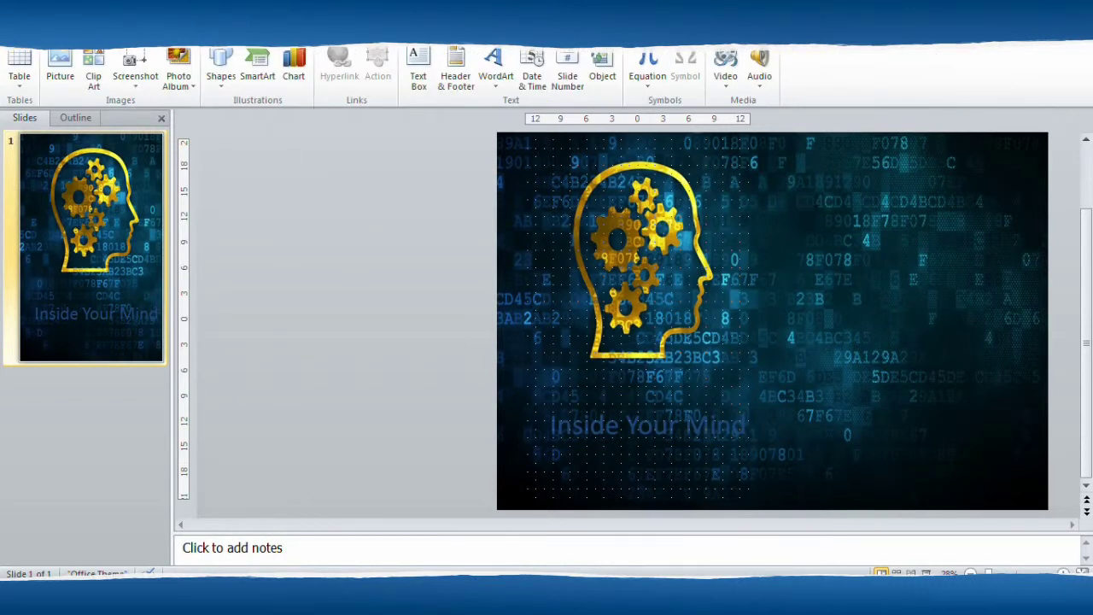
left_click(220, 70)
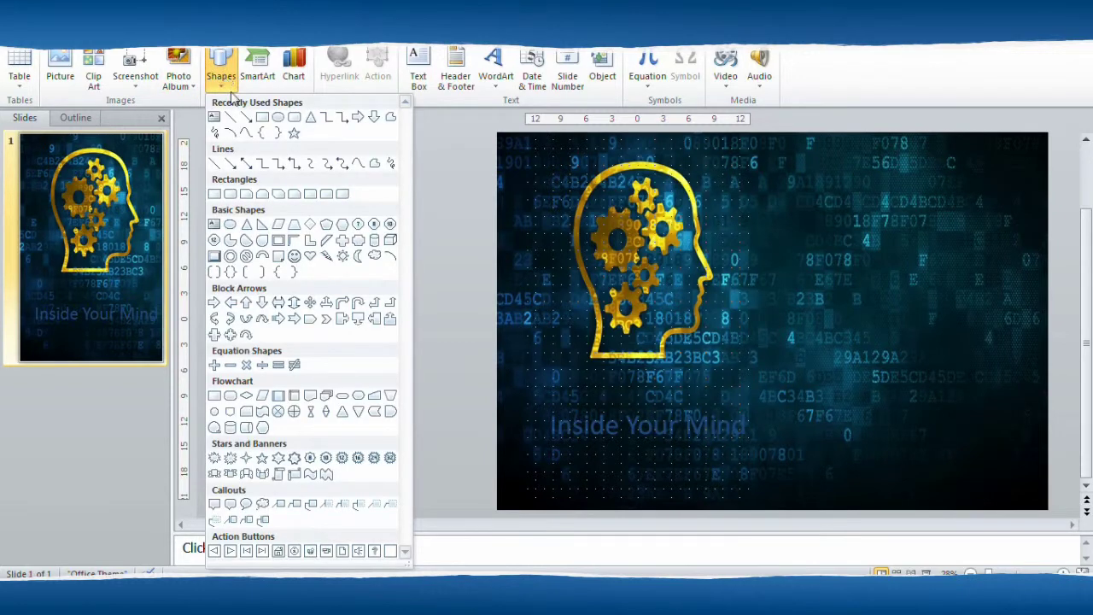
left_click(262, 118)
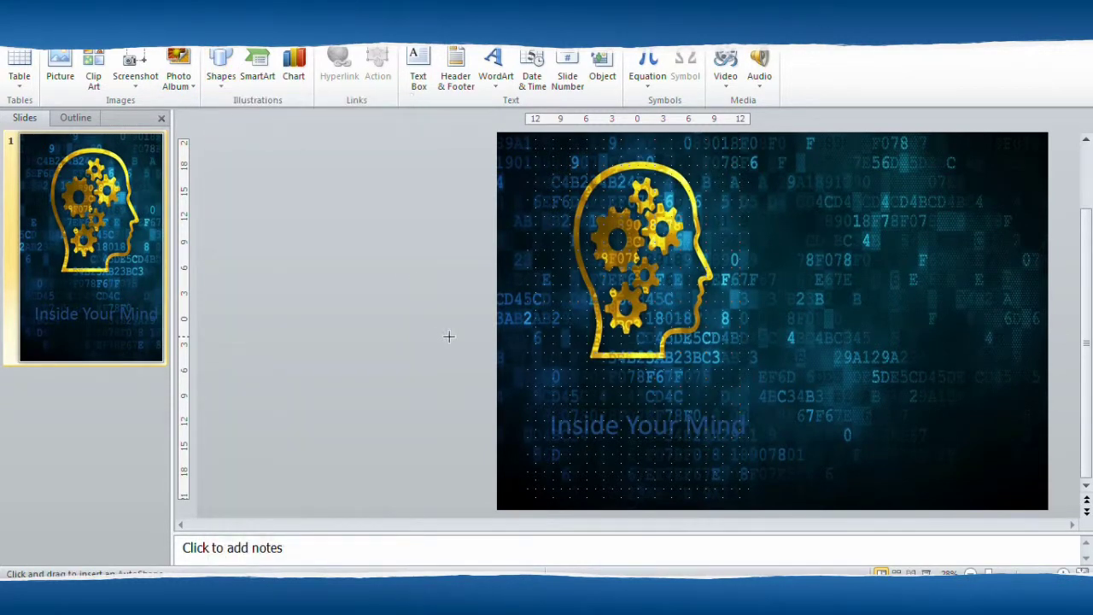
left_click_drag(483, 416, 803, 515)
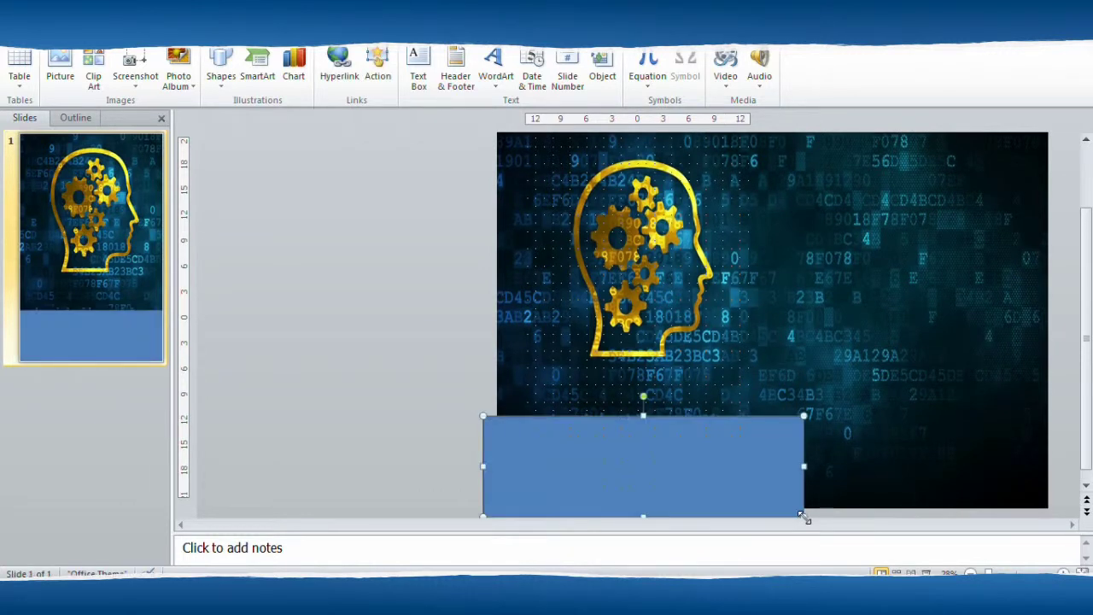
Give the rectangle a solid black fill at about 50% transparency
right_click(777, 461)
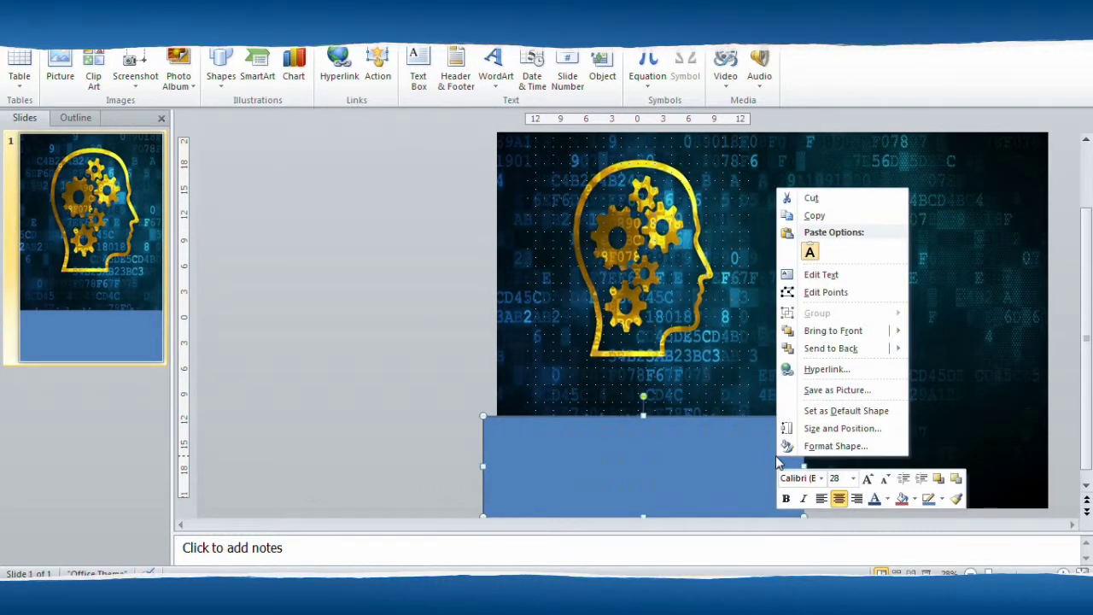
left_click(793, 446)
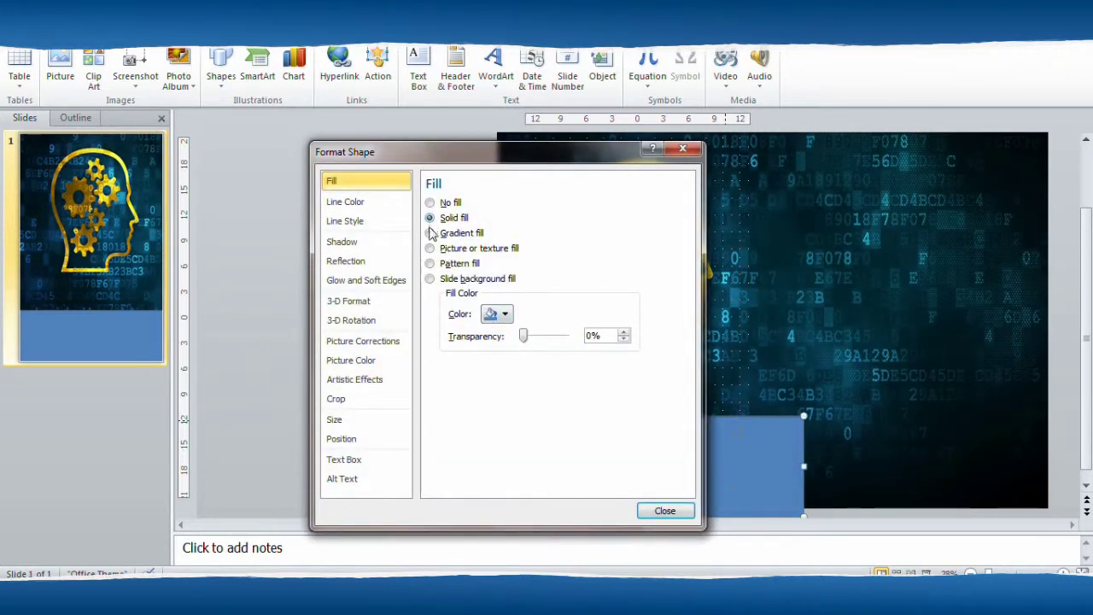
left_click(503, 314)
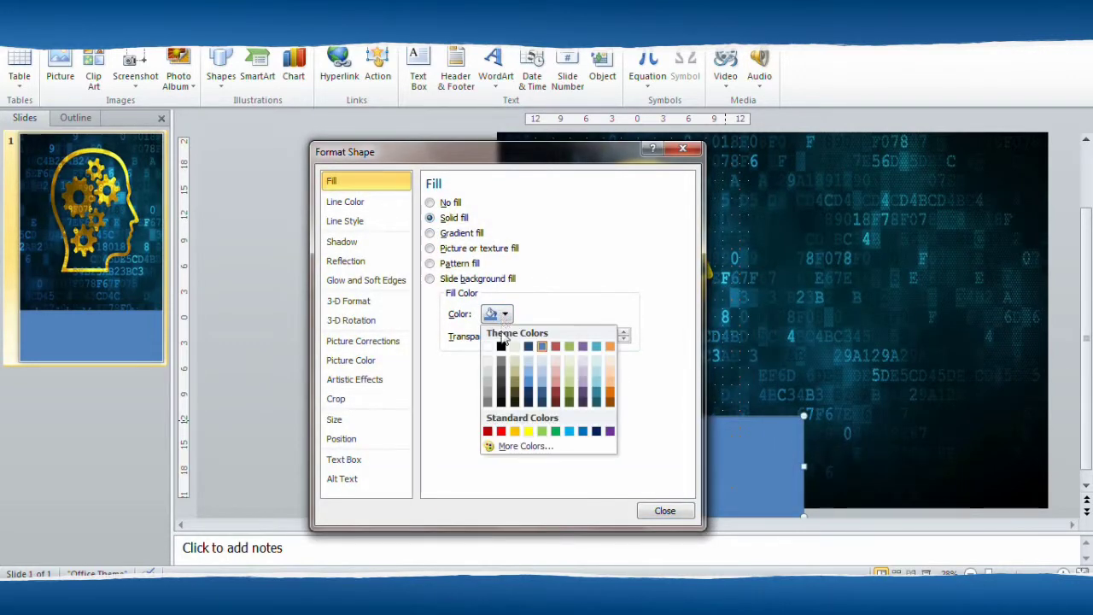
left_click(501, 346)
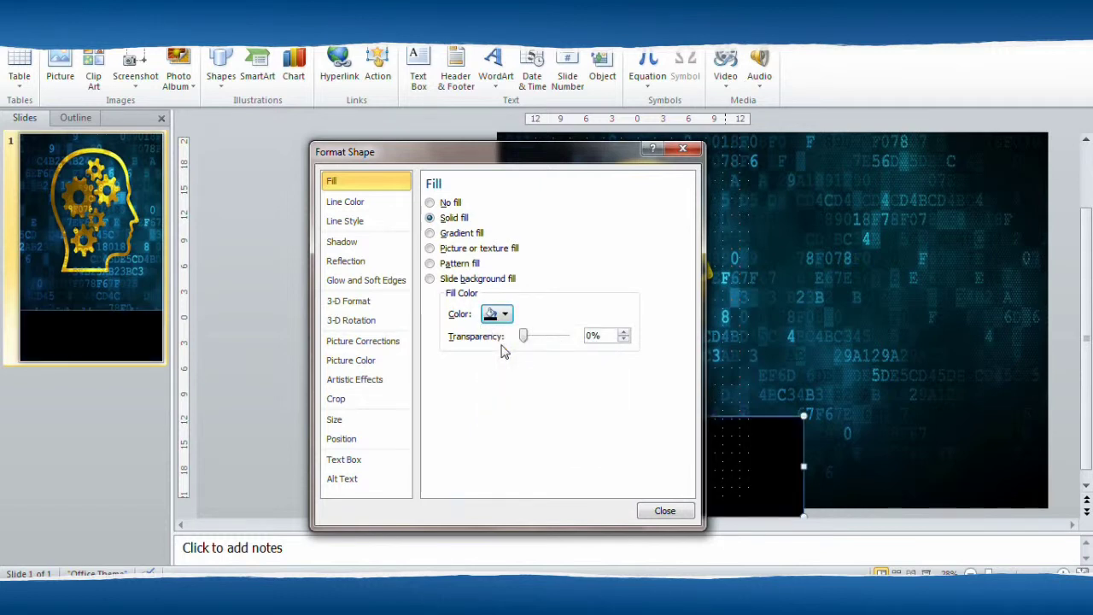
left_click(543, 341)
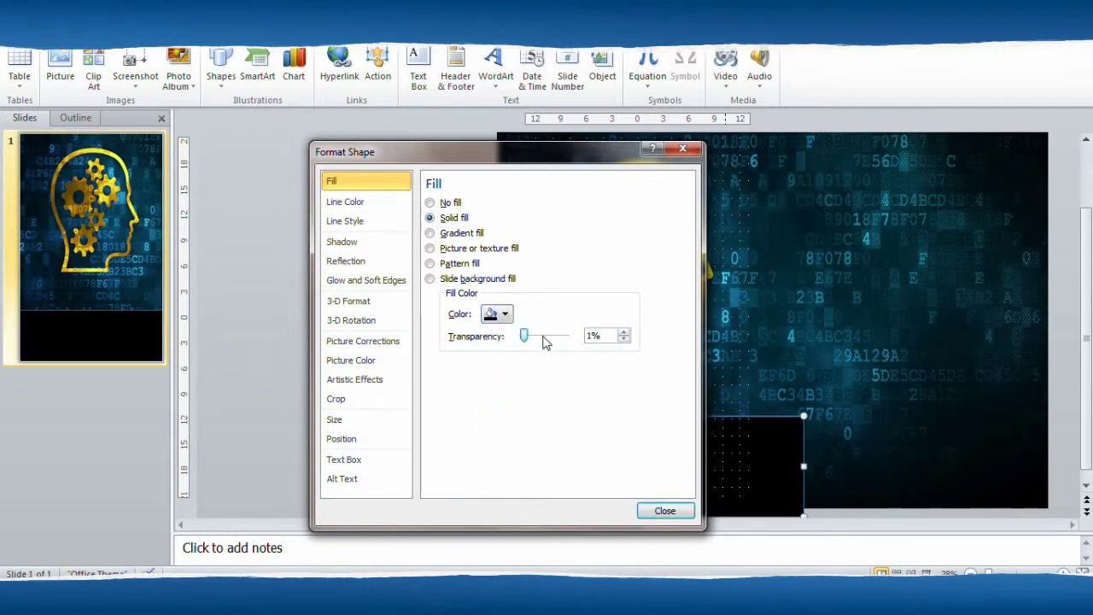
left_click_drag(529, 340, 546, 339)
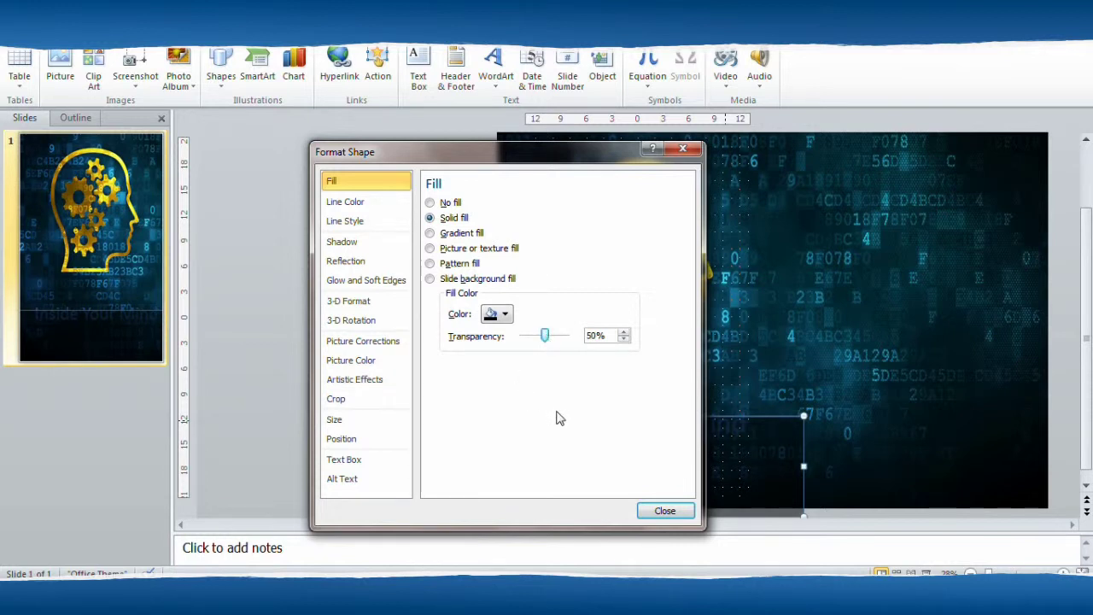
left_click(665, 510)
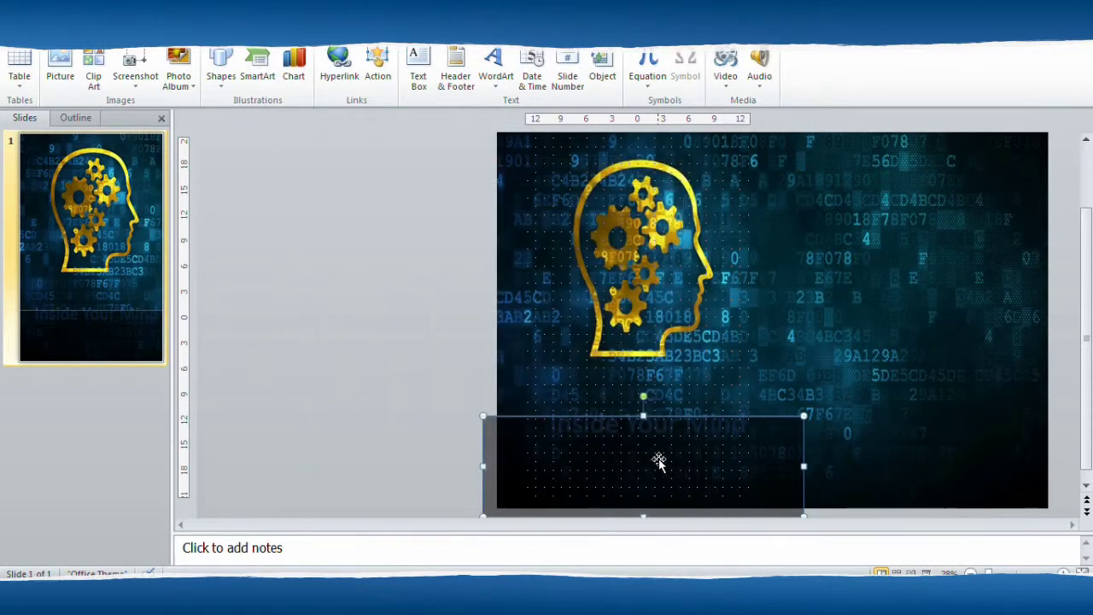
Stretch the dark bar taller and send it to the back
left_click_drag(643, 416, 644, 386)
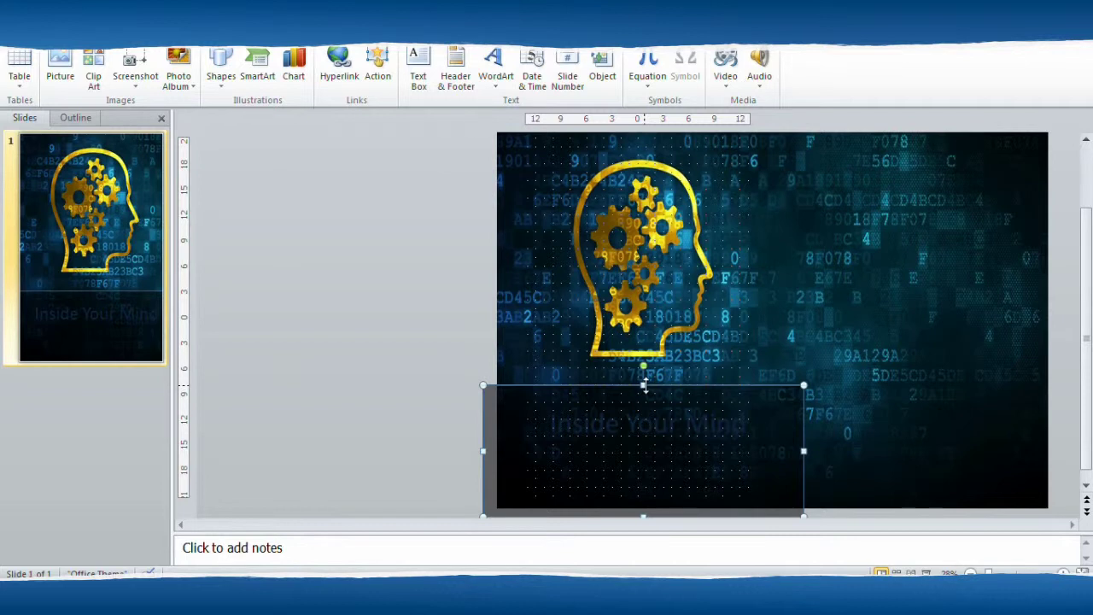
right_click(519, 417)
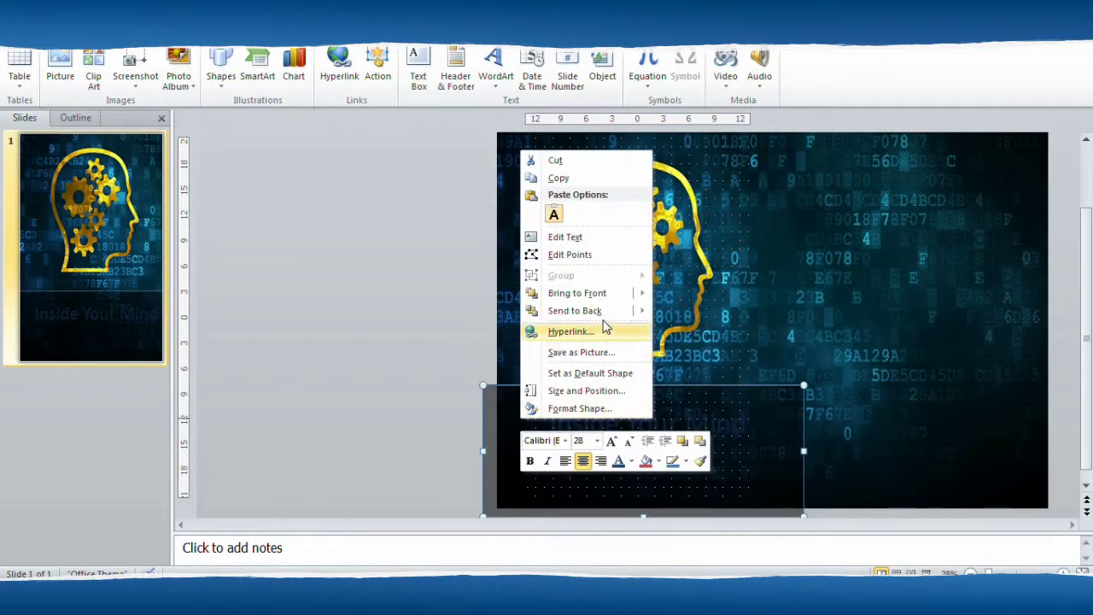
mouse_move(612, 299)
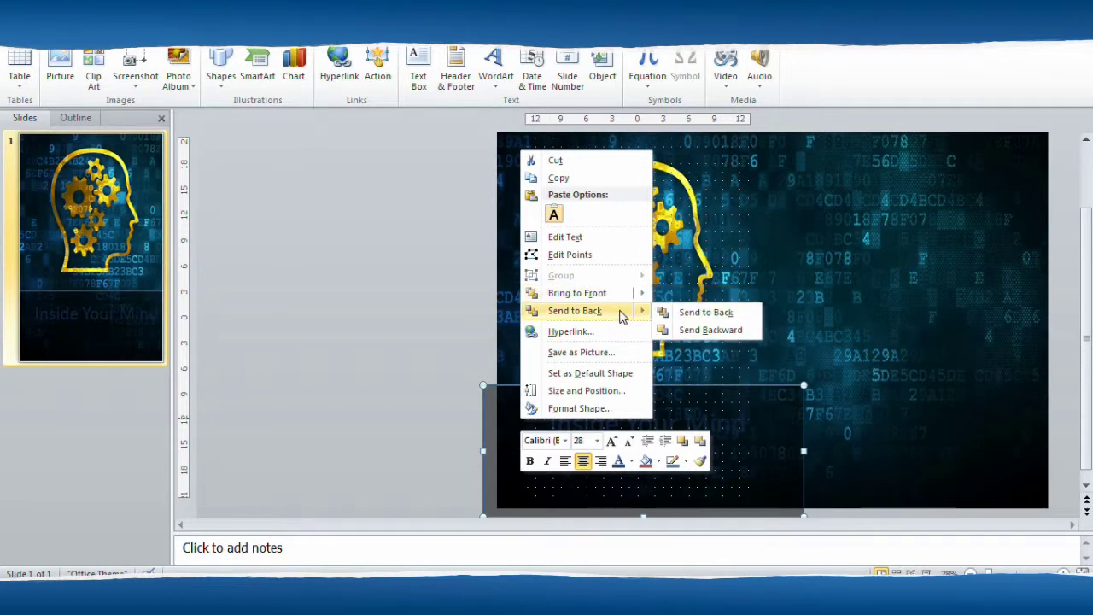
left_click(692, 315)
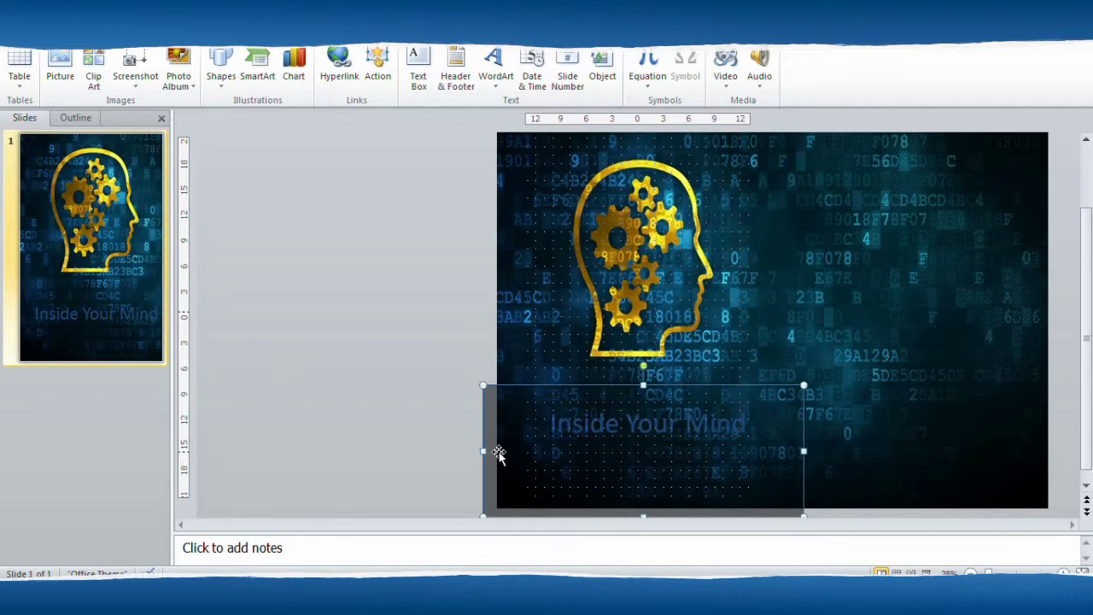
Send the code background picture behind all other objects
right_click(499, 453)
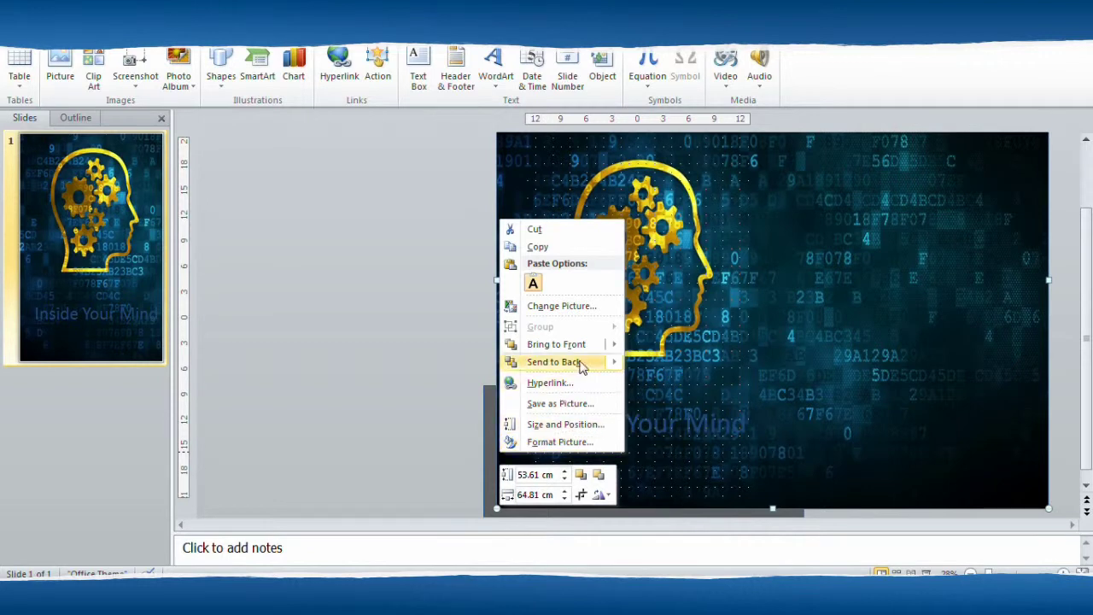
mouse_move(591, 363)
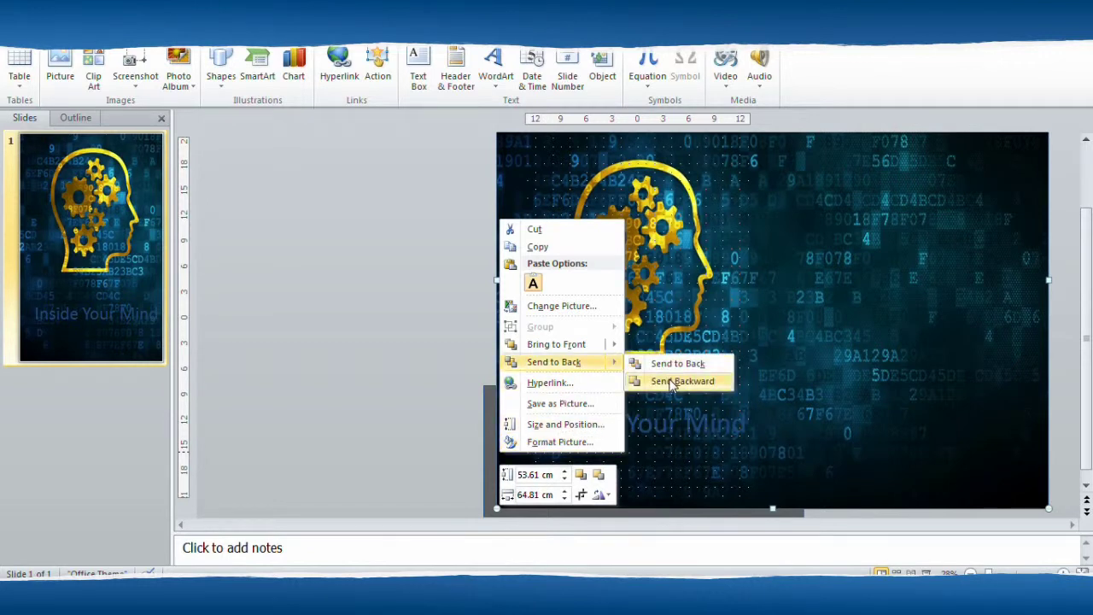
mouse_move(589, 345)
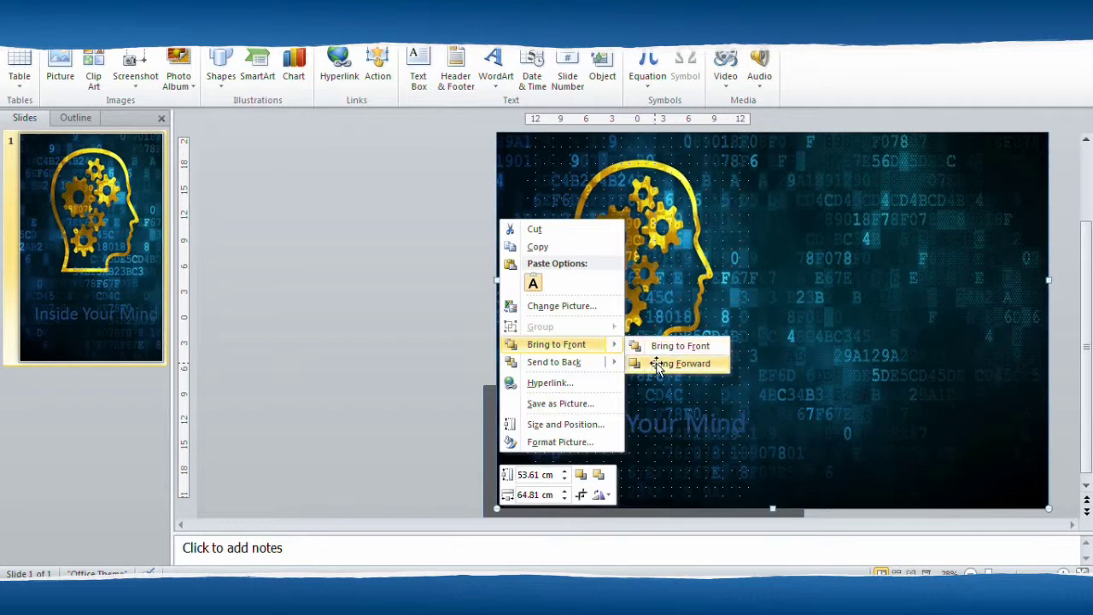
left_click(675, 363)
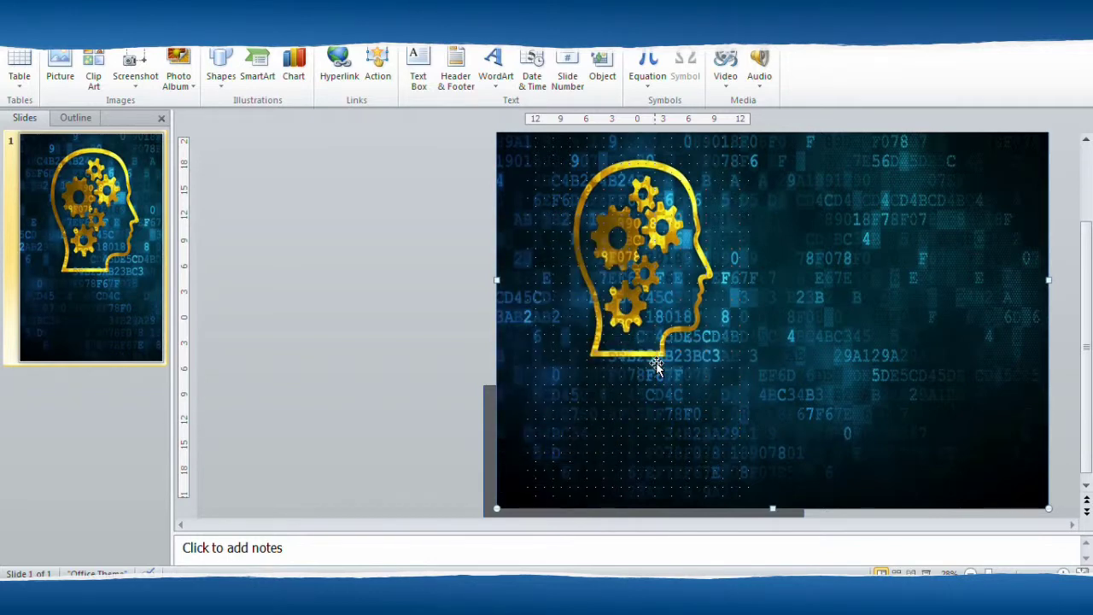
left_click(490, 418)
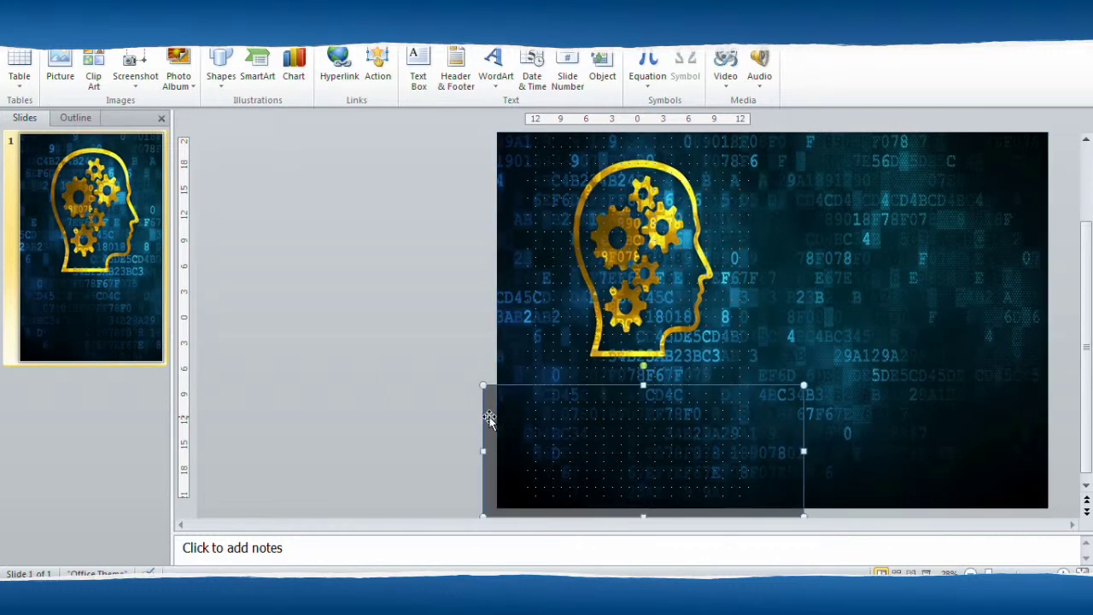
left_click(505, 374)
right_click(509, 378)
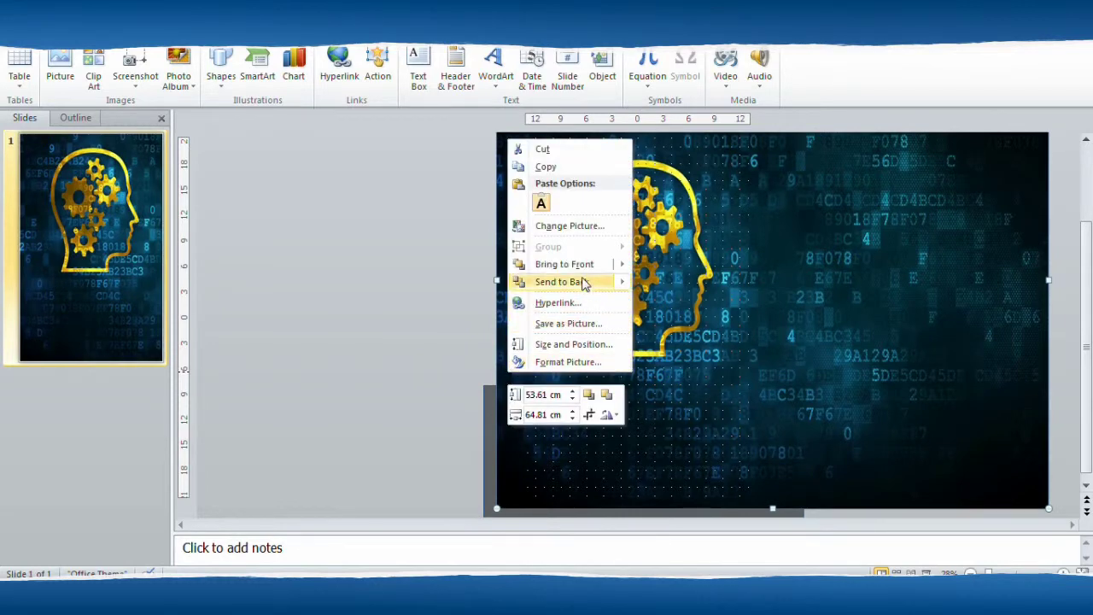
mouse_move(598, 283)
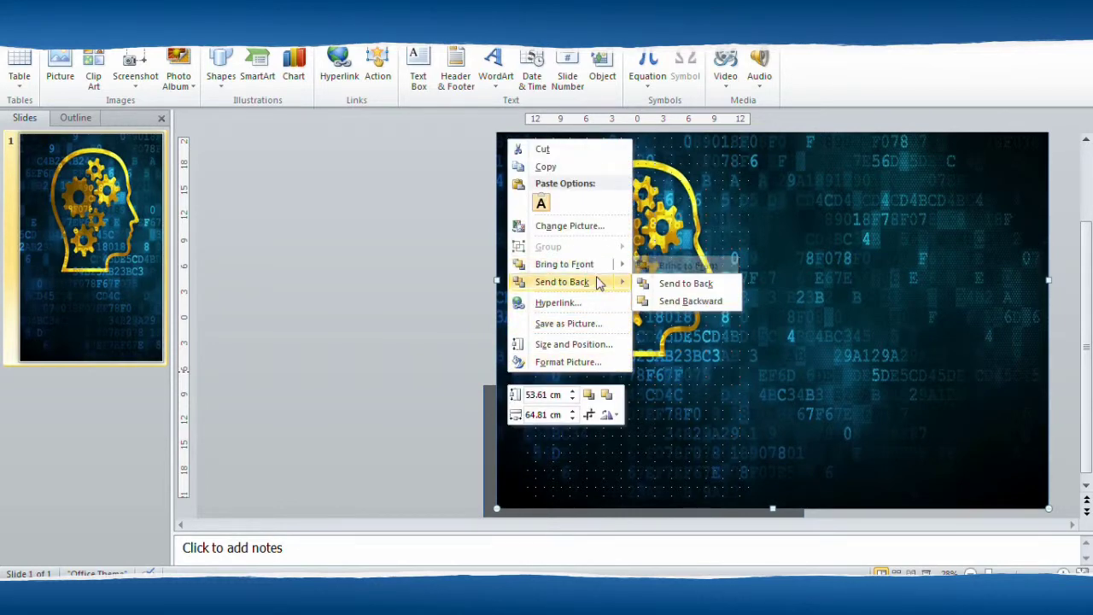
left_click(662, 284)
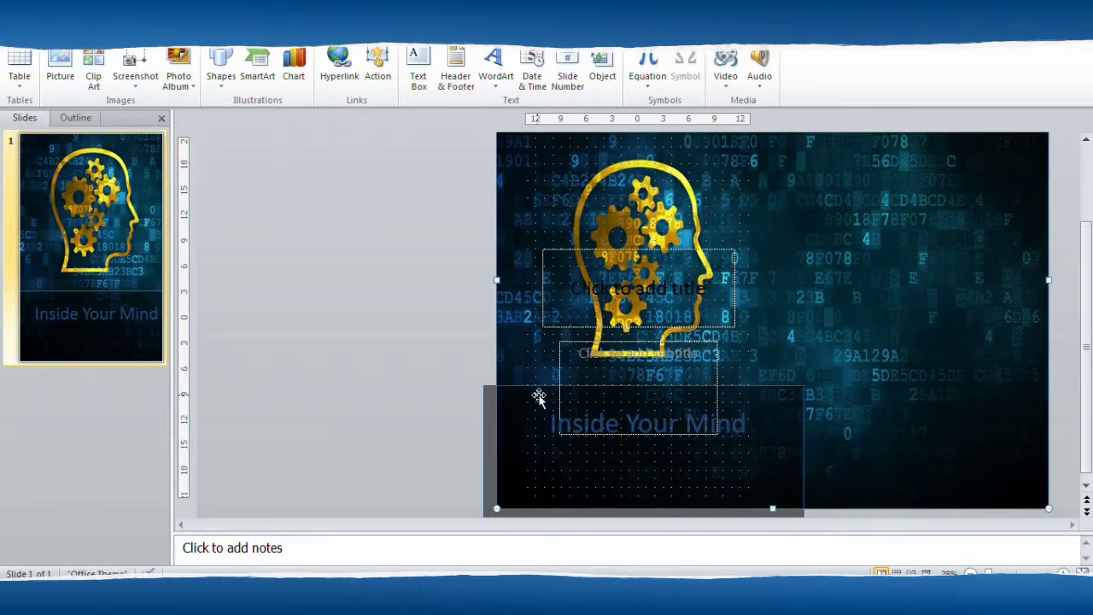
Drag the 'Inside Your Mind' text box's left and right edges outward to widen it
left_click(546, 426)
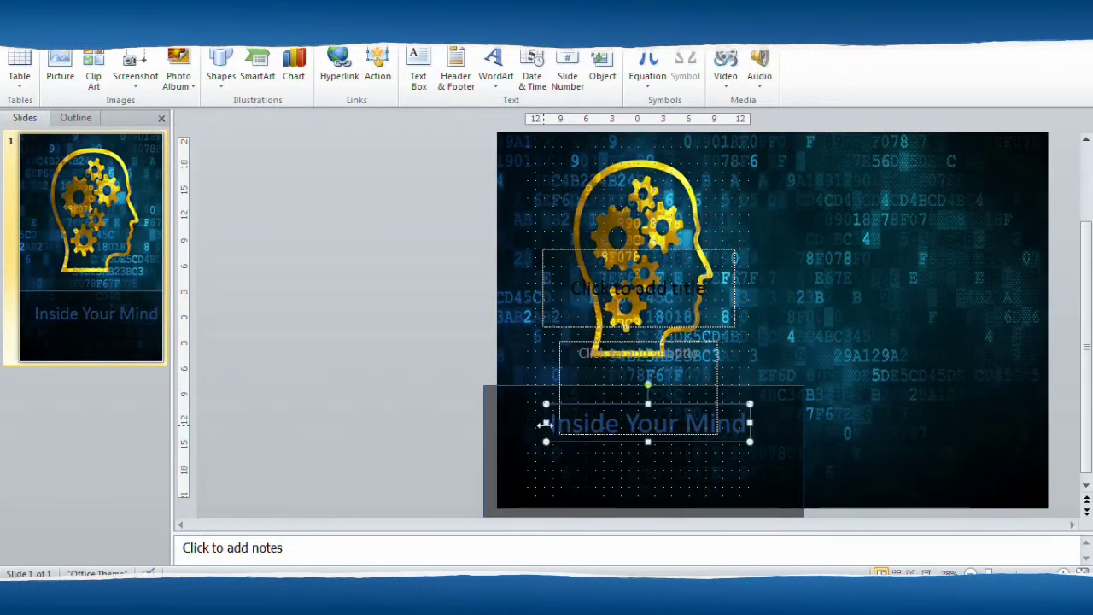
left_click_drag(545, 423, 524, 425)
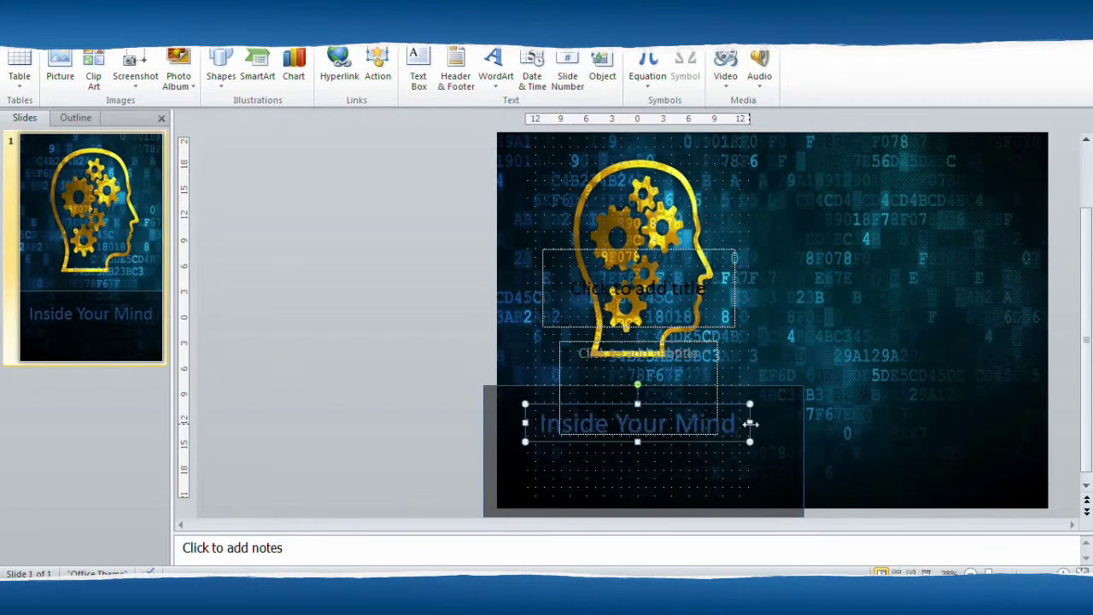
left_click_drag(750, 422, 755, 424)
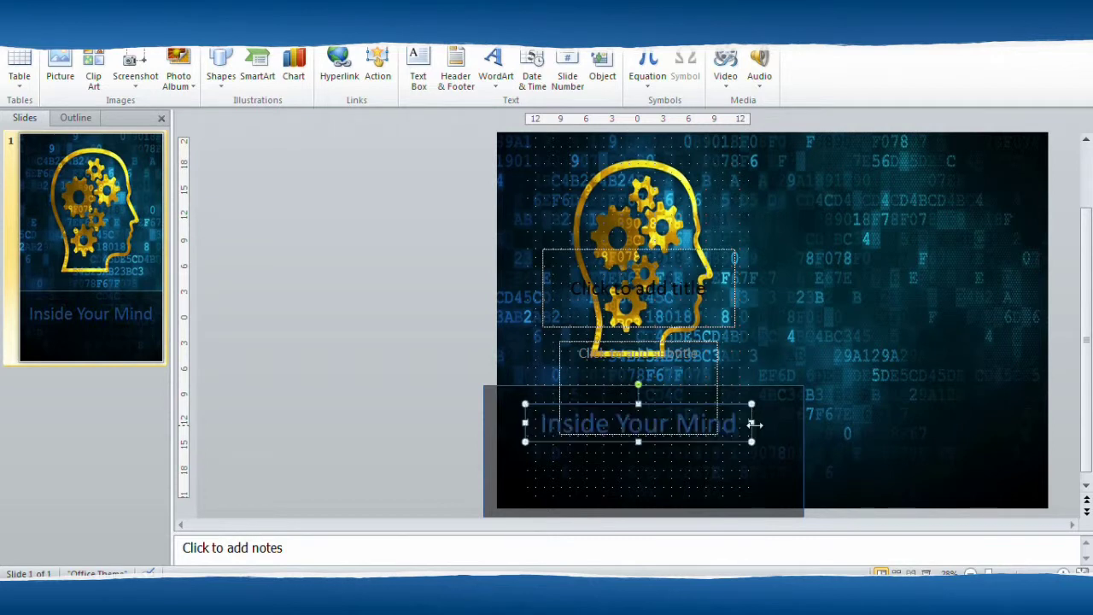
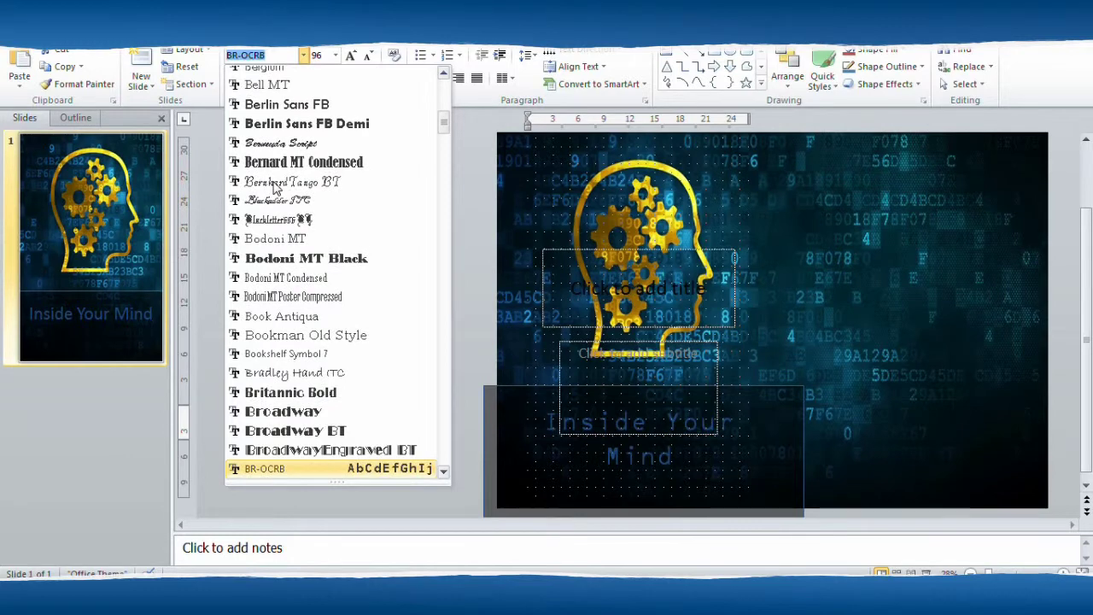
Live-preview 'Inside Your Mind' in fonts from Browallia New down to Gill Sans Ultra Bold
key("Down")
key("Down")
key("Down")
key("Down")
key("Down")
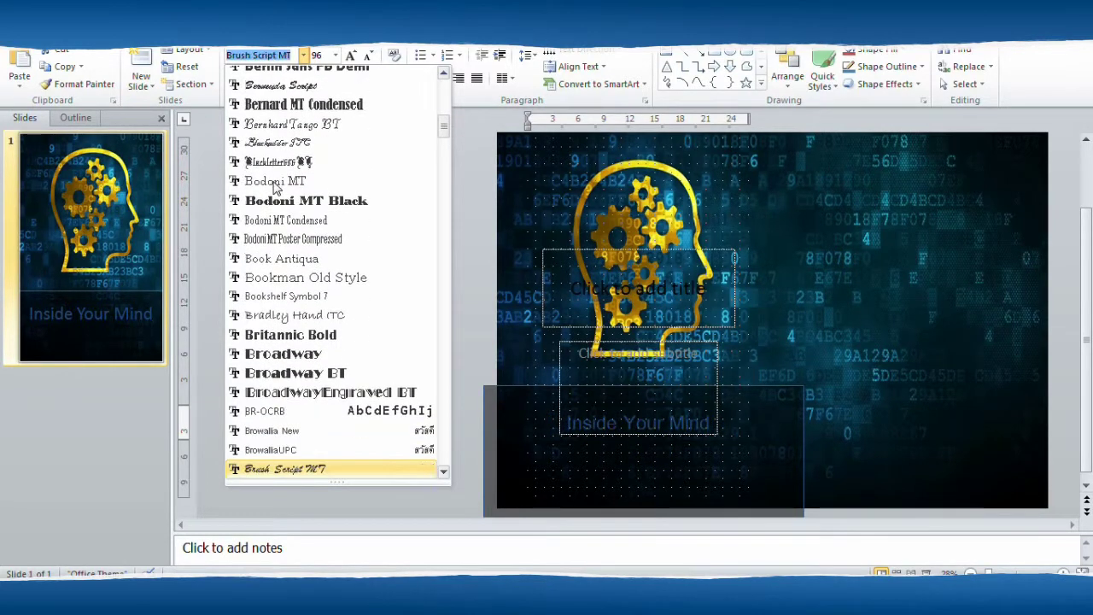
key("Down")
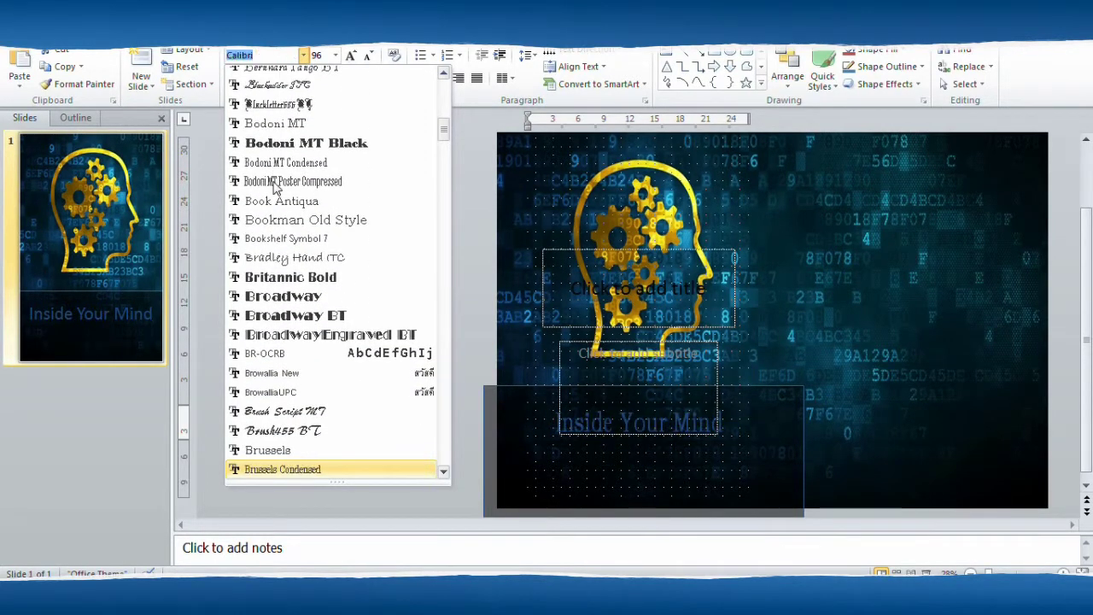
key("Down")
key("Down")
key("Down")
key("Down")
key("Down")
key("Down")
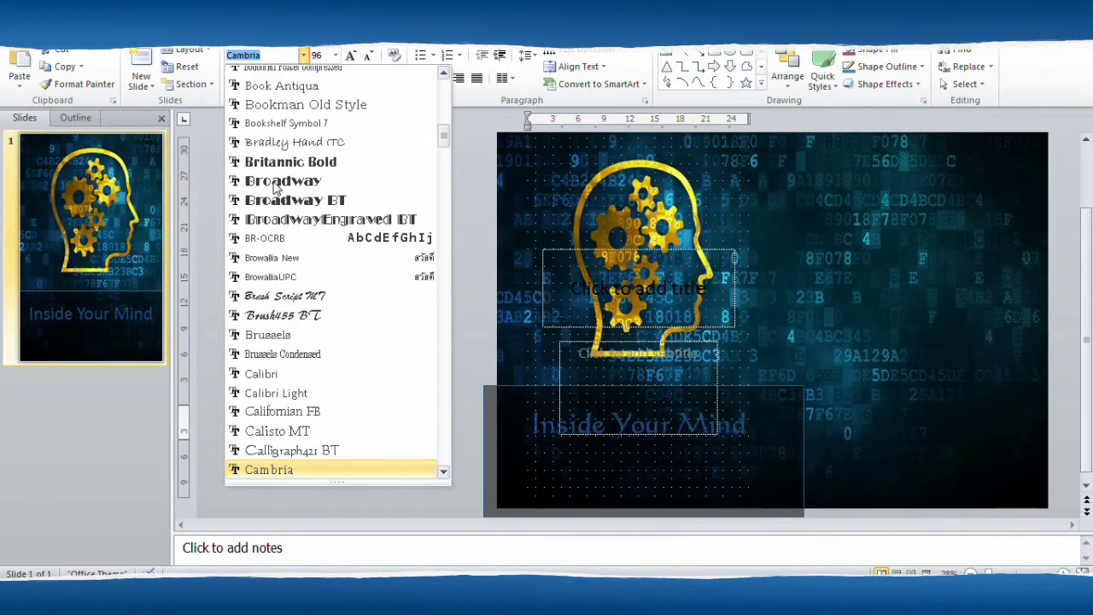
key("Down")
key("Down")
key("Down")
key("Down")
key("Down")
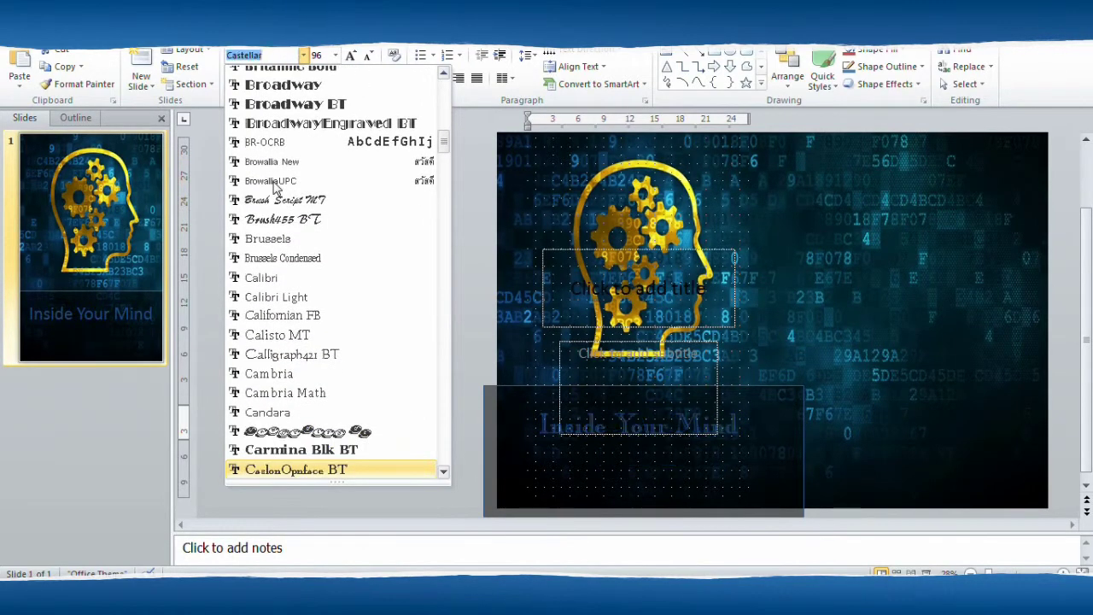
key("Down")
key("Down")
key("Down")
key("Down")
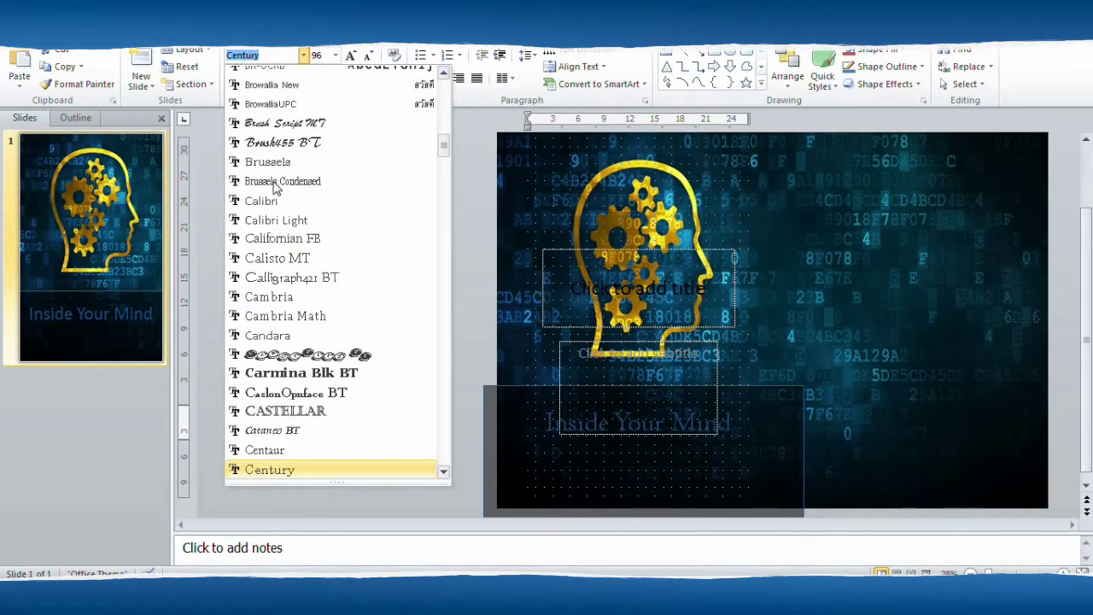
key("Down")
key("Down")
key("Down")
key("Down")
key("Down")
key("Down")
key("Down")
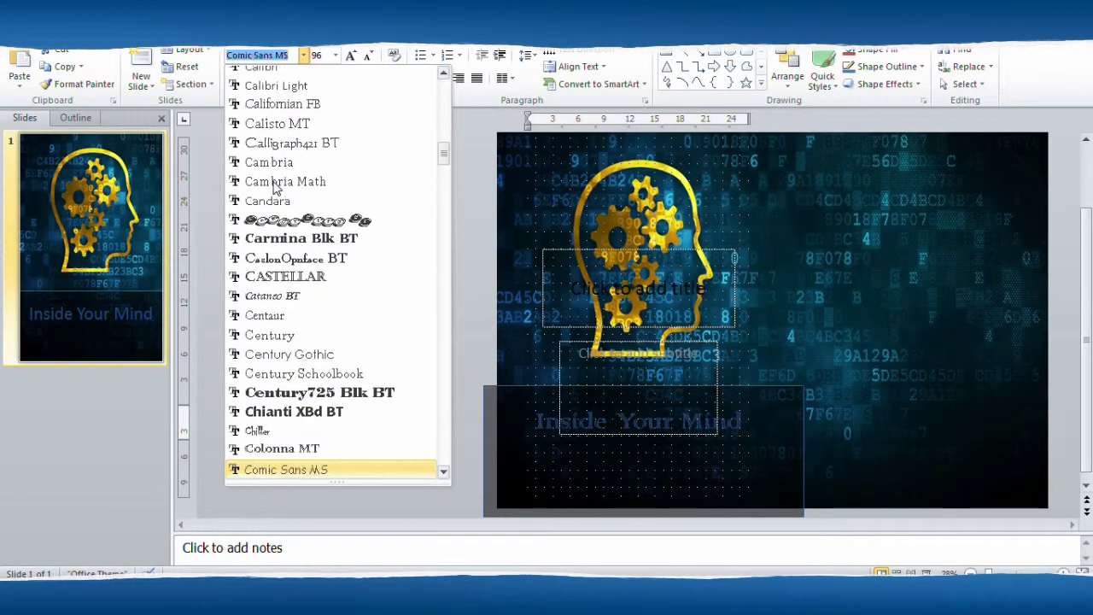
key("Down")
key("Down")
key("Down")
key("Down")
key("Down")
key("Down")
key("Down")
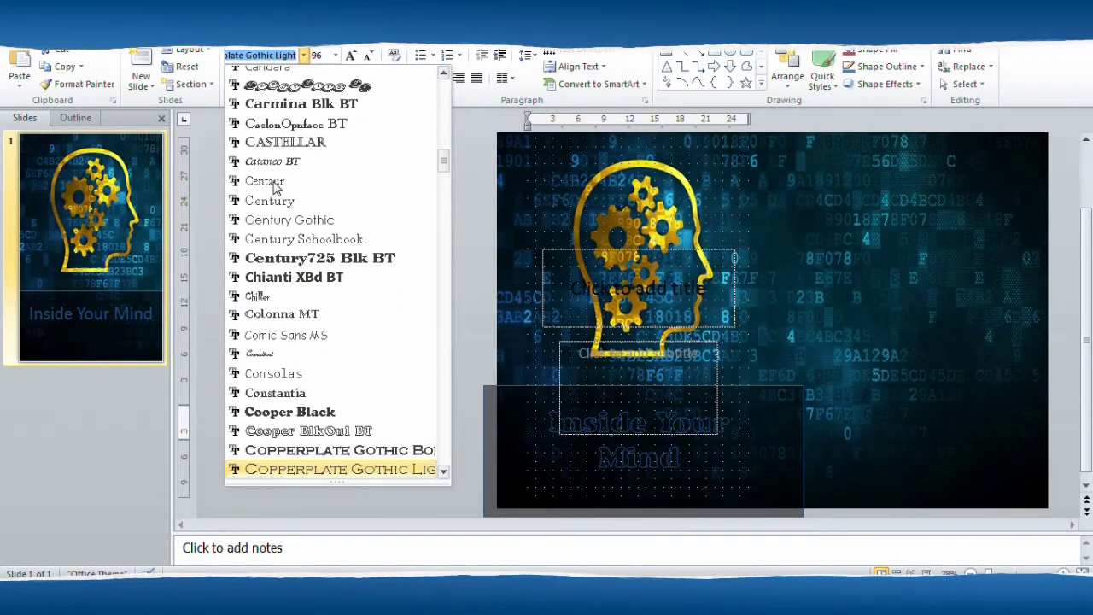
key("Down")
key("Down")
key("Down")
key("Down")
key("Down")
key("Down")
key("Down")
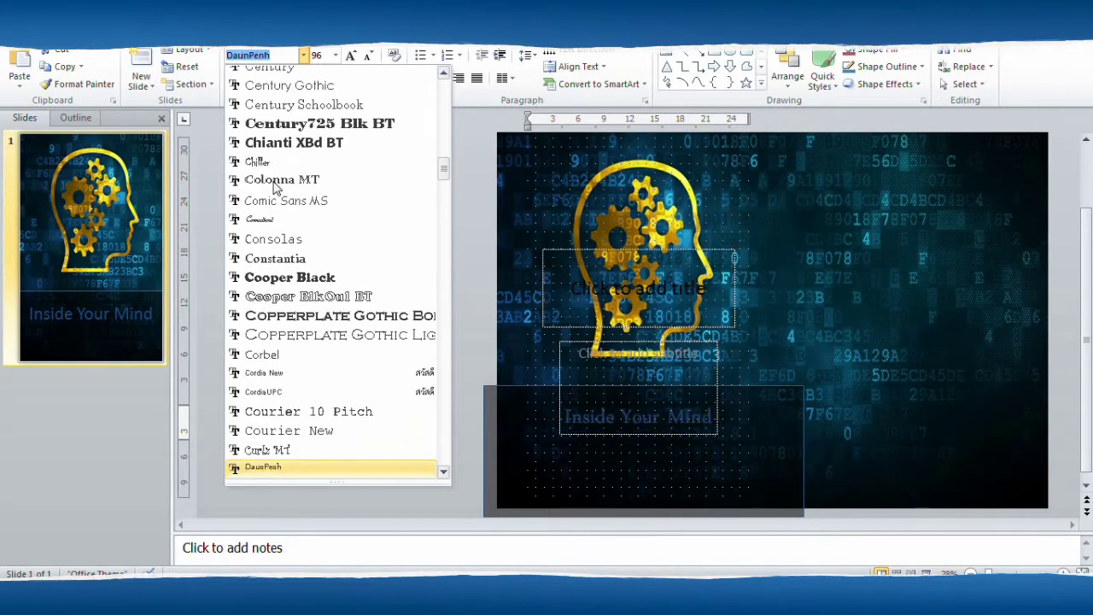
key("Down")
key("Down")
key("Down")
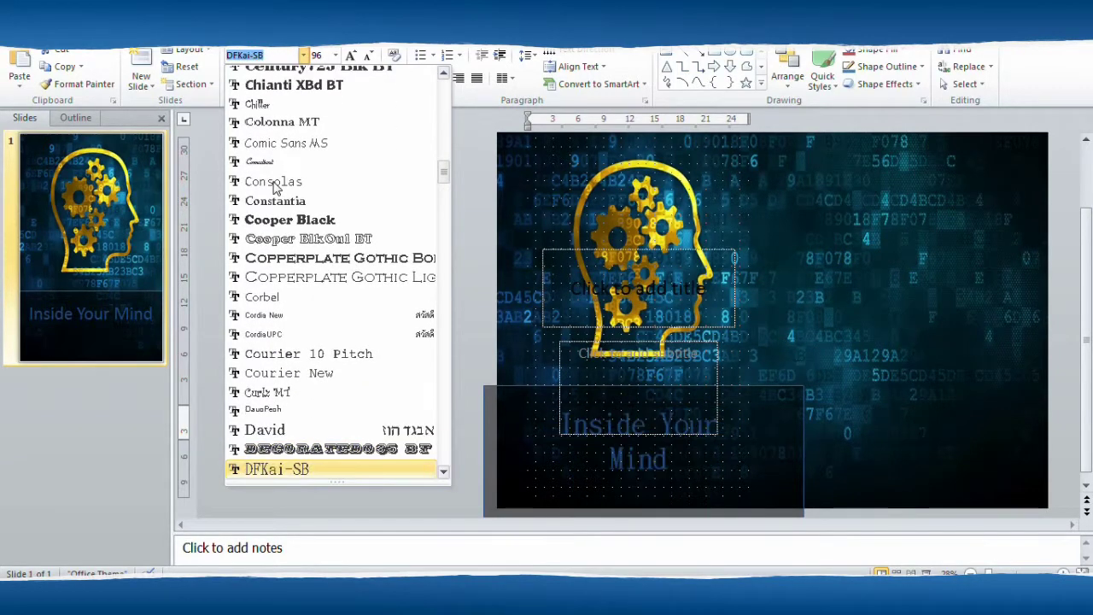
key("Down")
key("Down")
key("Down")
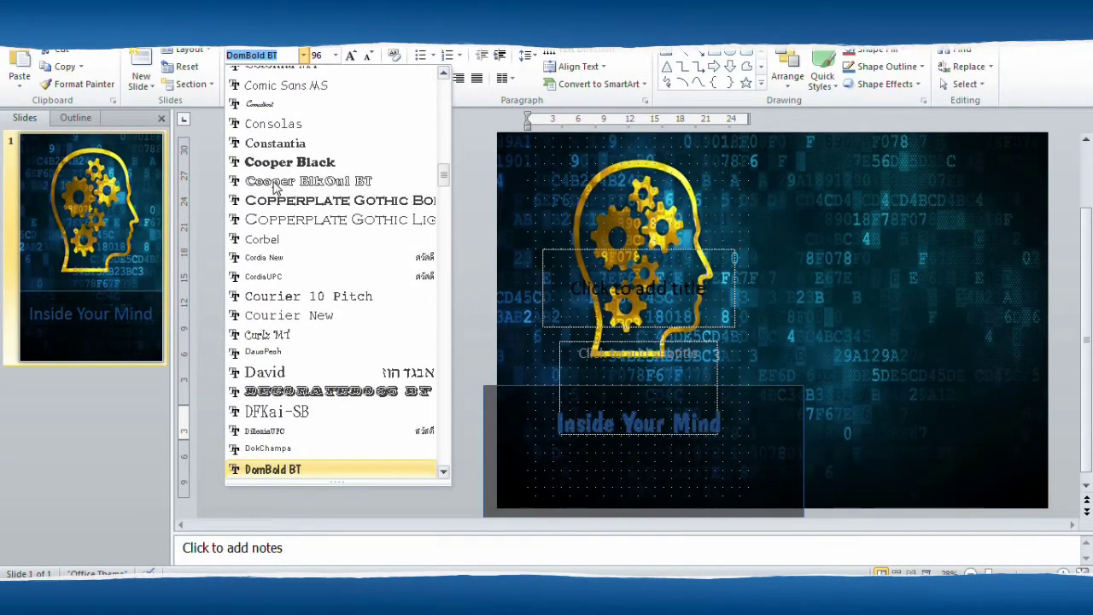
key("Down")
key("Down")
key("Down")
key("Down")
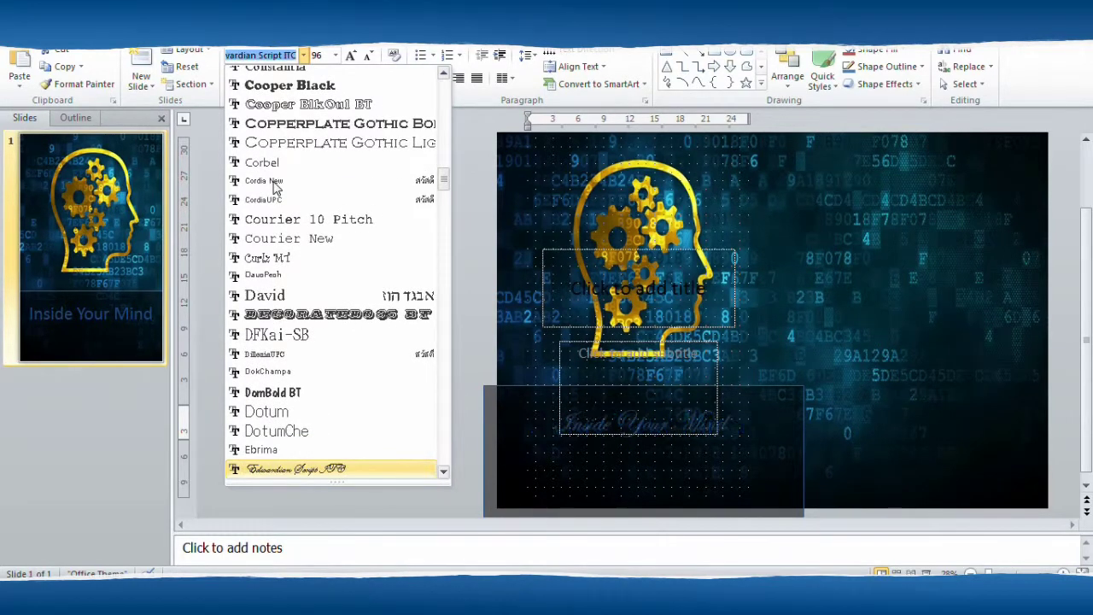
key("Down")
key("Down")
key("Down")
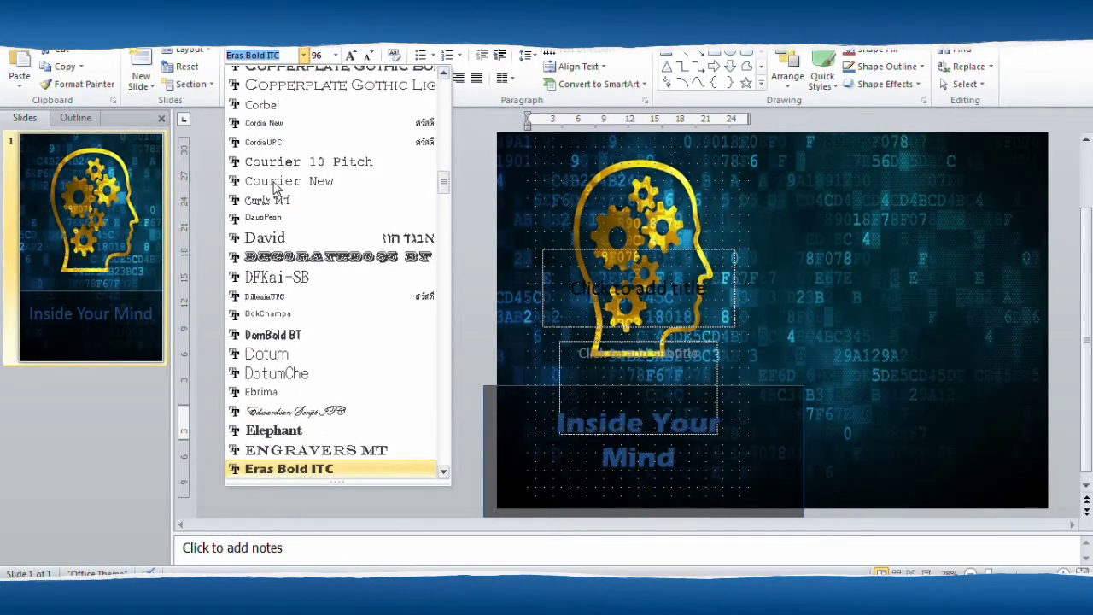
key("Down")
key("Down")
key("Down")
key("Down")
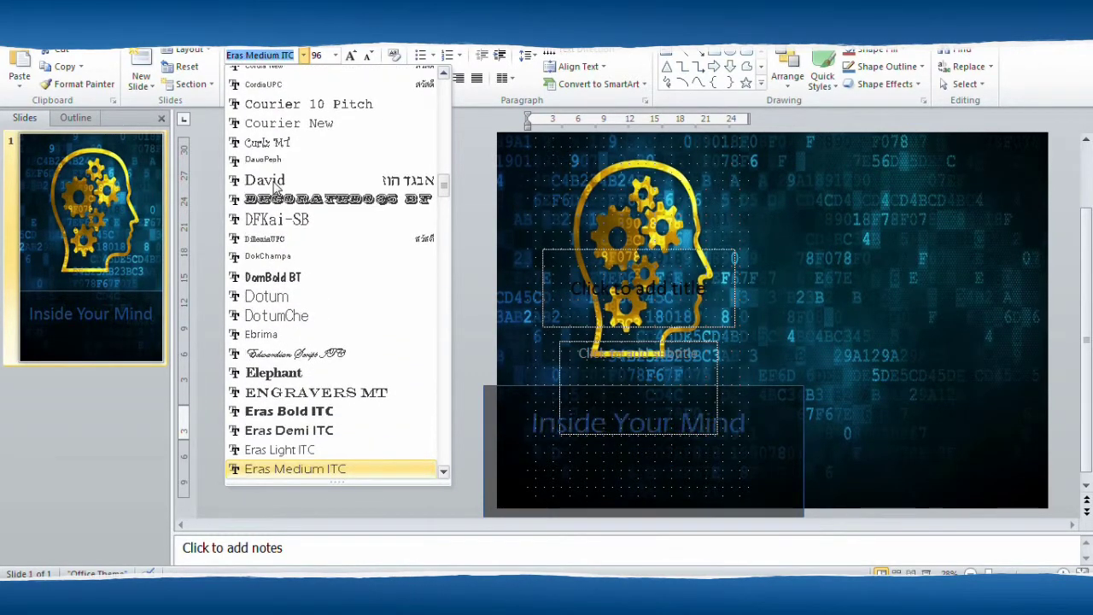
key("Down")
key("Down")
key("Down")
key("Down")
key("Down")
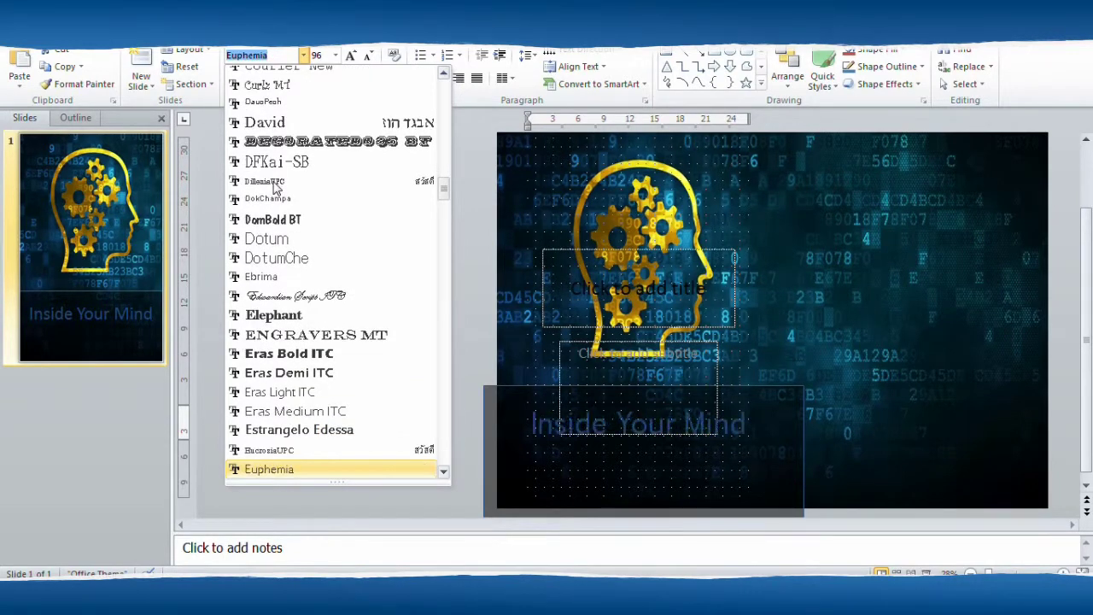
key("Down")
key("Down")
key("Down")
key("Down")
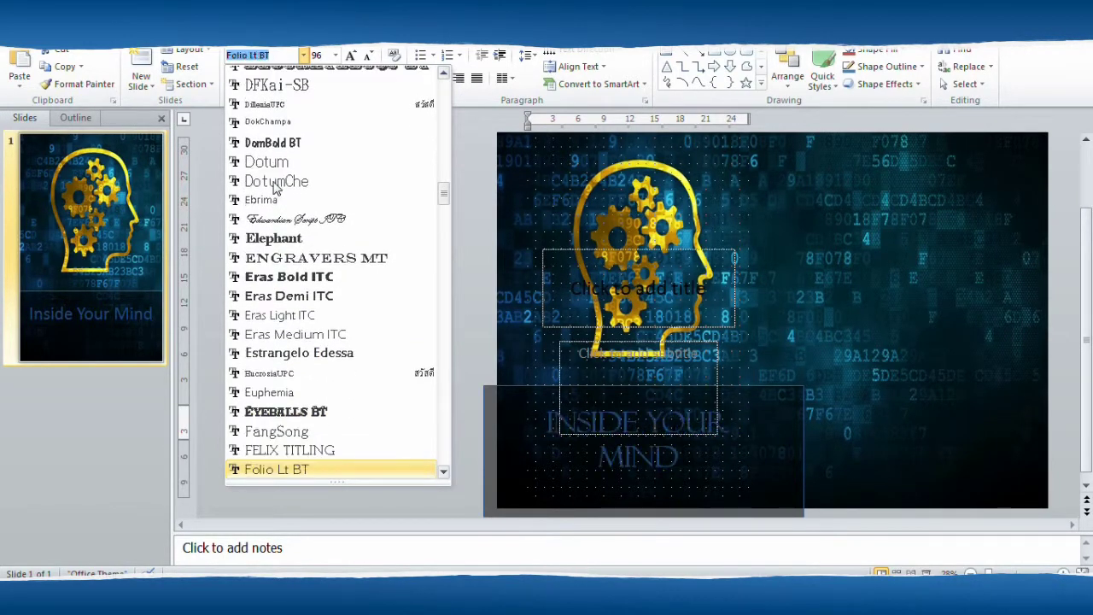
key("Down")
key("Down")
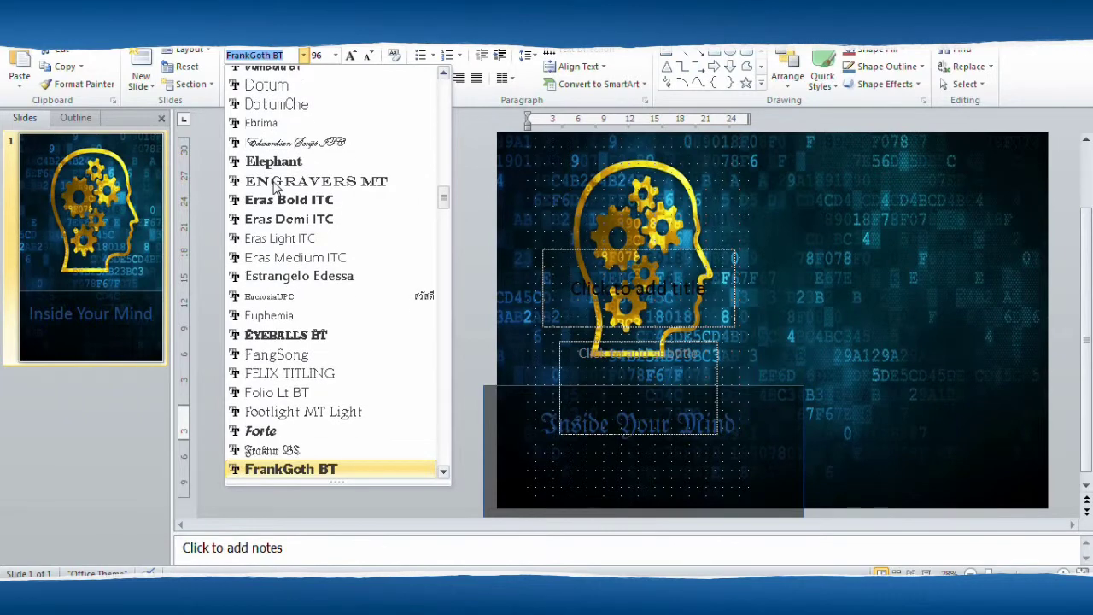
key("Down")
key("Down")
key("Down")
key("Down")
key("Down")
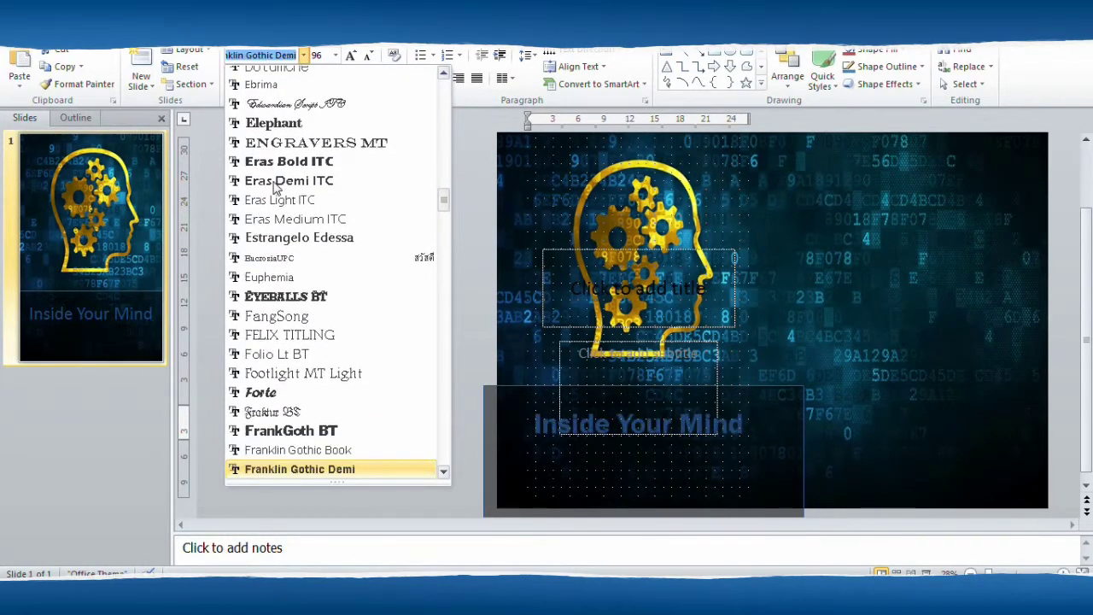
key("Down")
key("Down")
key("Down")
key("Down")
key("Down")
key("Down")
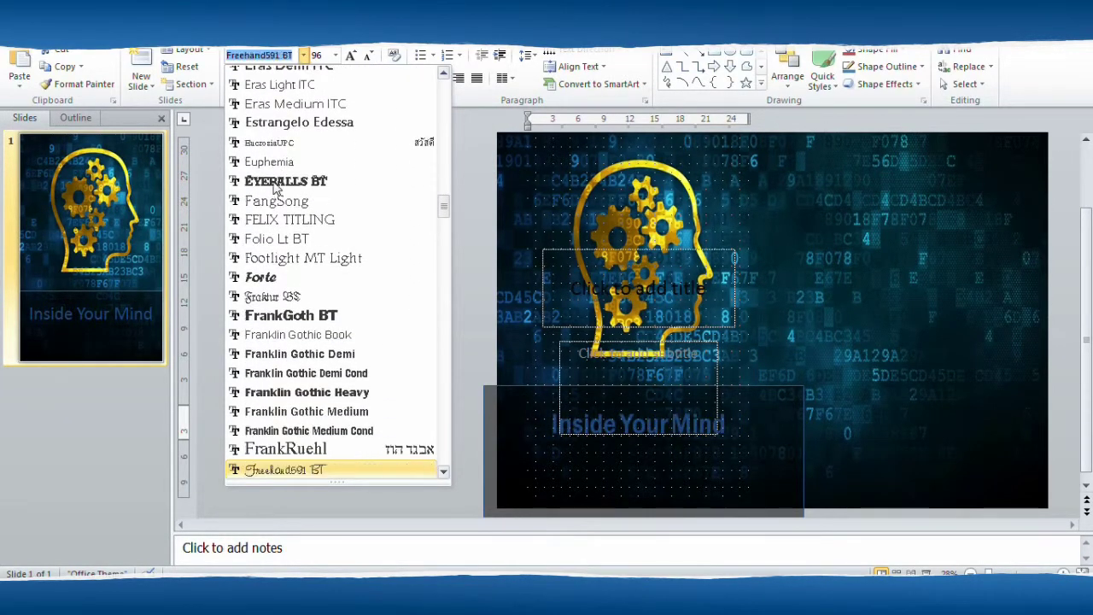
key("Down")
key("Down")
key("Down")
key("Down")
key("Down")
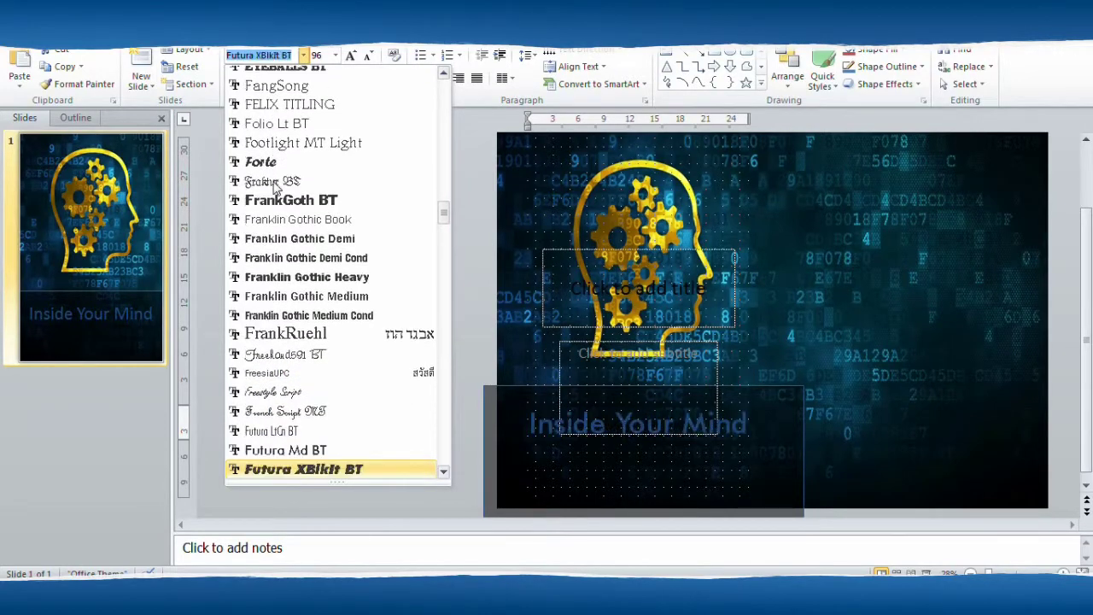
key("Down")
key("Down")
key("Down")
key("Down")
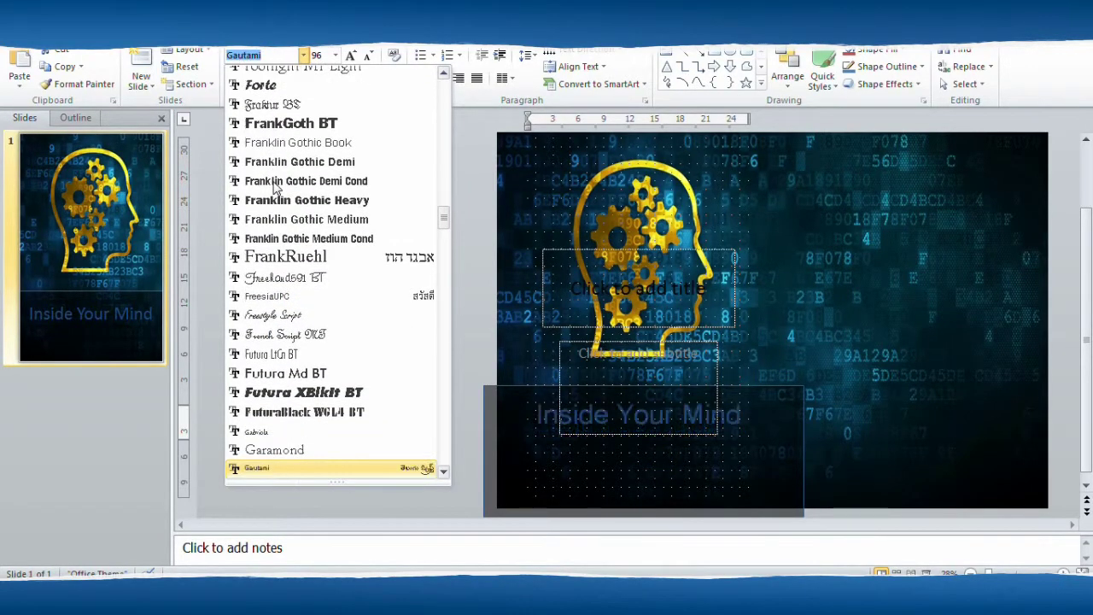
key("Down")
key("Down")
key("Down")
key("Down")
key("Down")
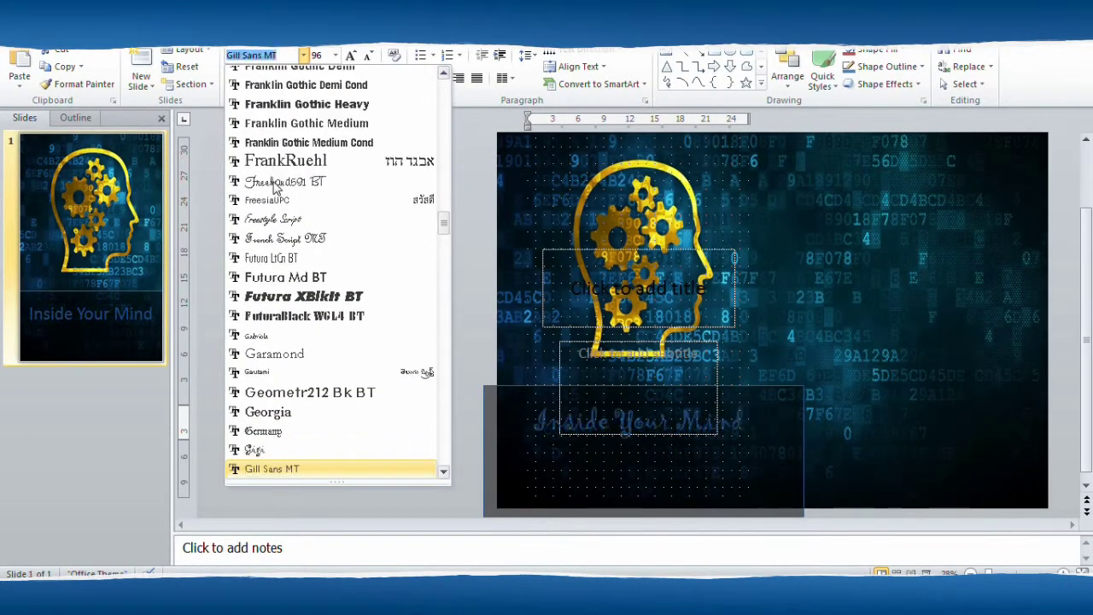
key("Down")
key("Down")
key("Down")
key("Down")
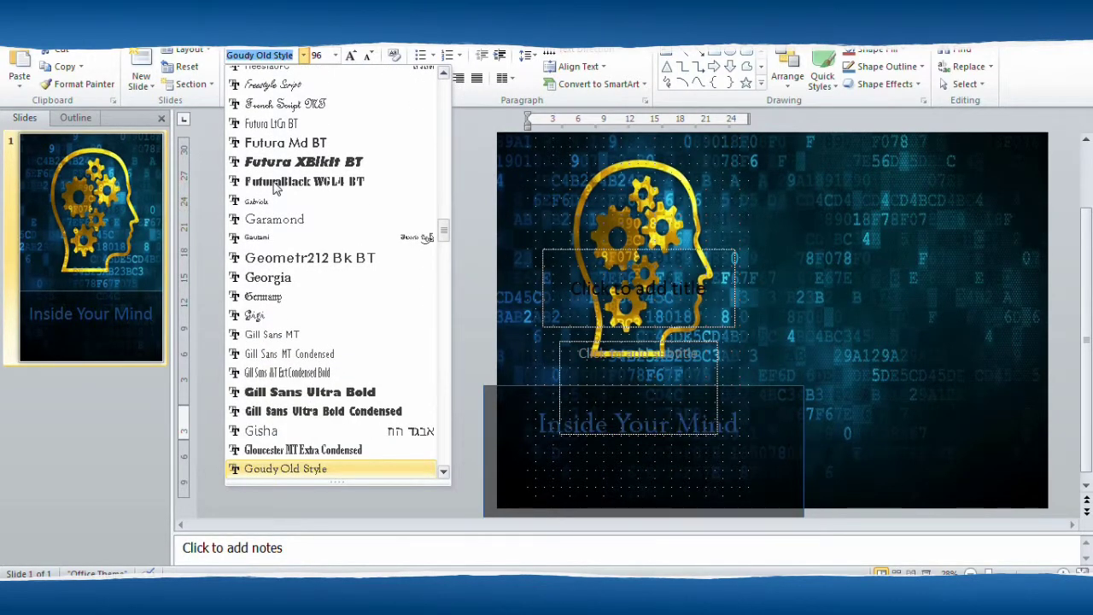
Preview the title in Goudy Stout through Juice ITC, then step back to Jokerman
key("Down")
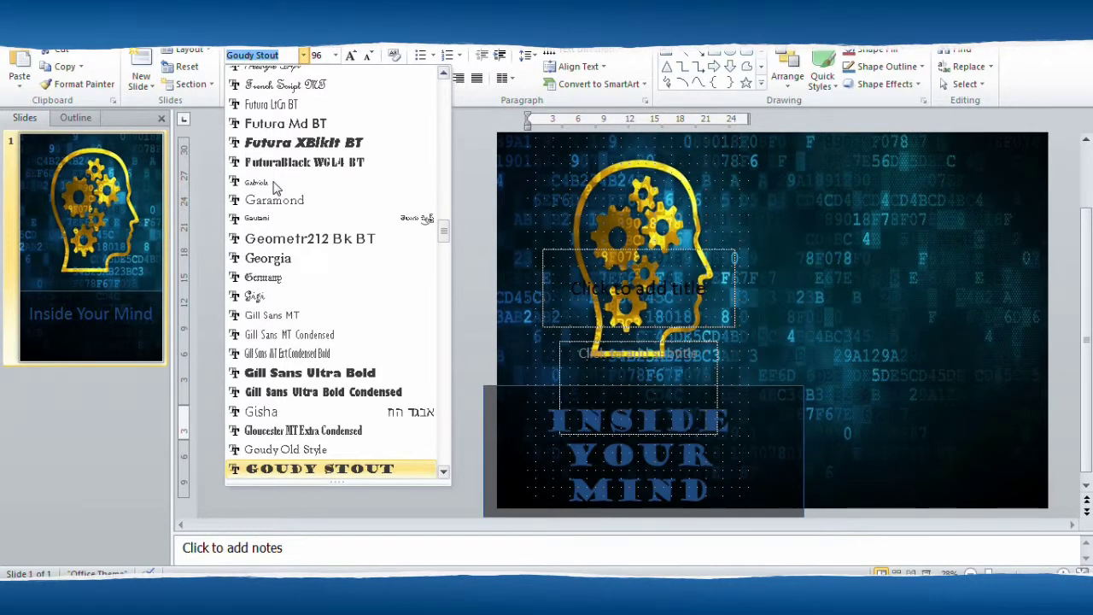
key("Down")
key("Down")
key("Down")
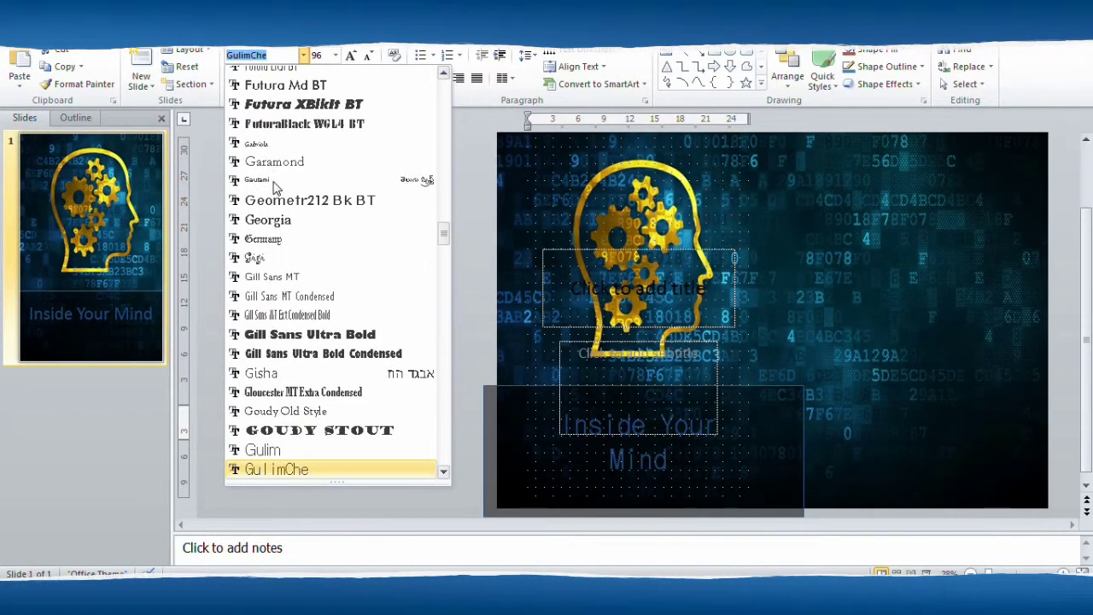
key("Down")
key("Down")
key("Down")
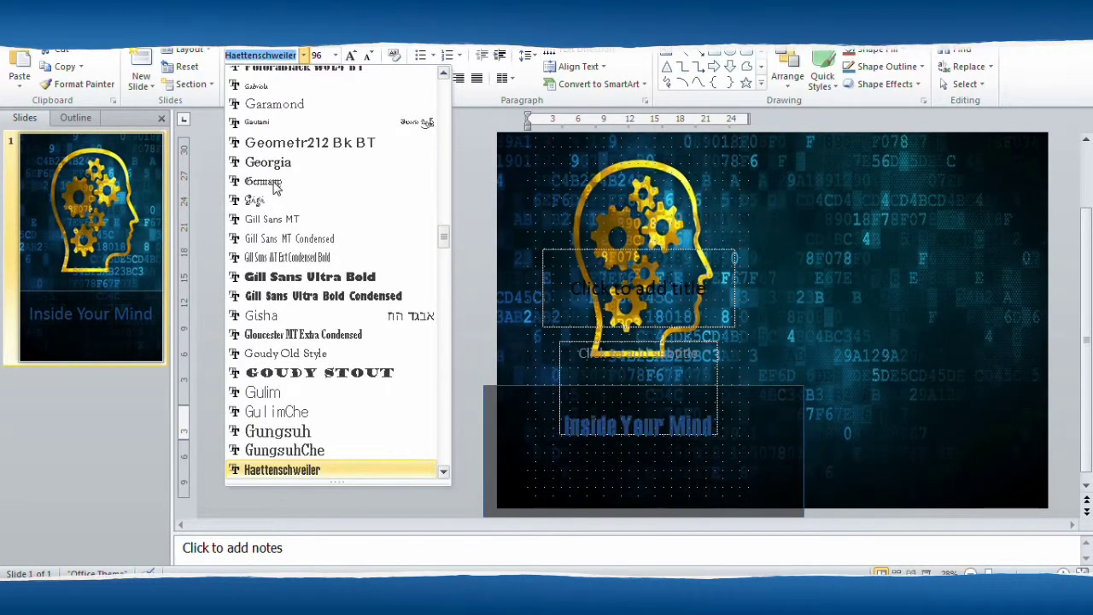
key("Down")
key("Down")
key("Down")
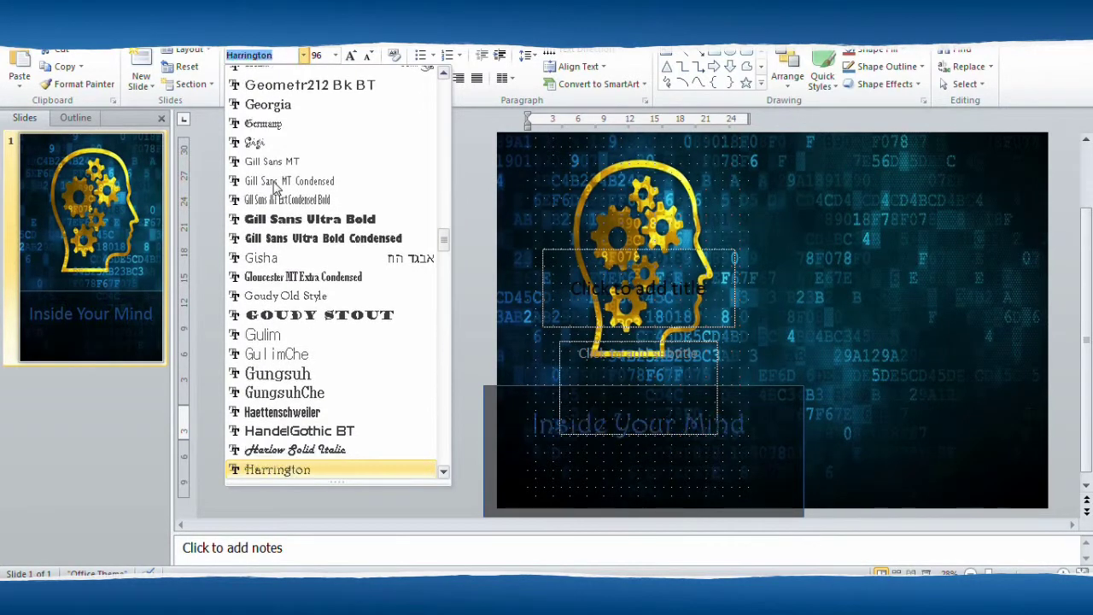
key("Down")
key("Down")
key("Down")
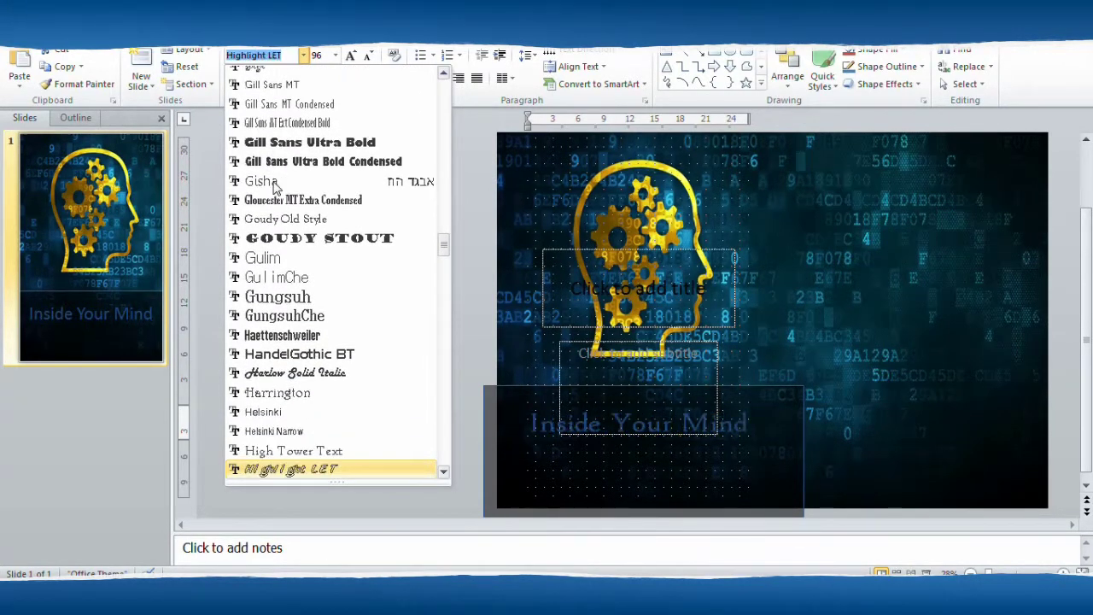
key("Down")
key("Down")
key("Down")
key("Down")
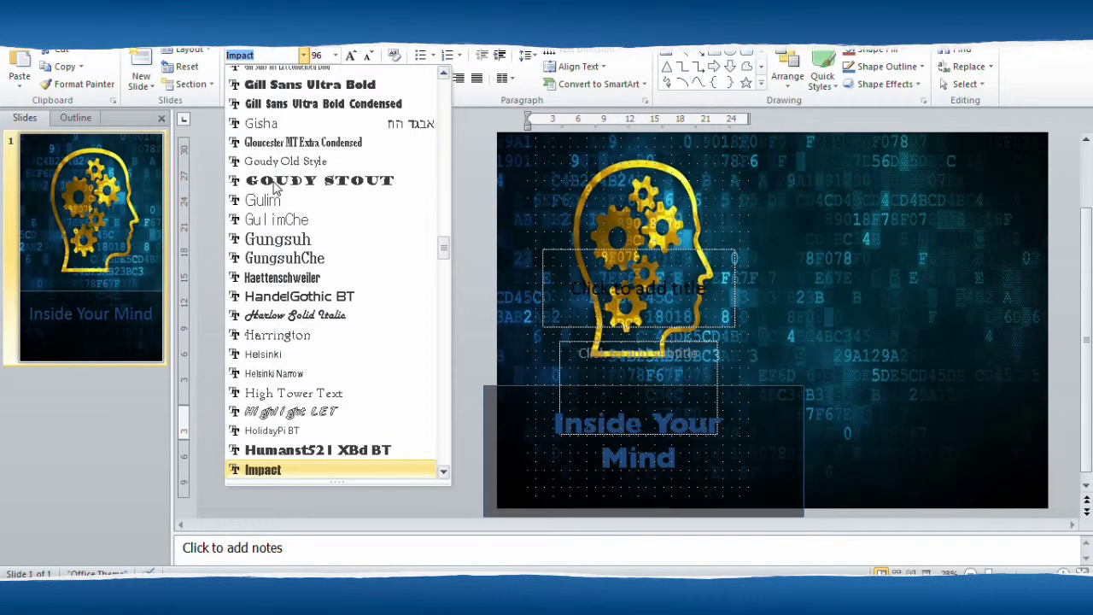
key("Down")
key("Down")
key("Down")
key("Down")
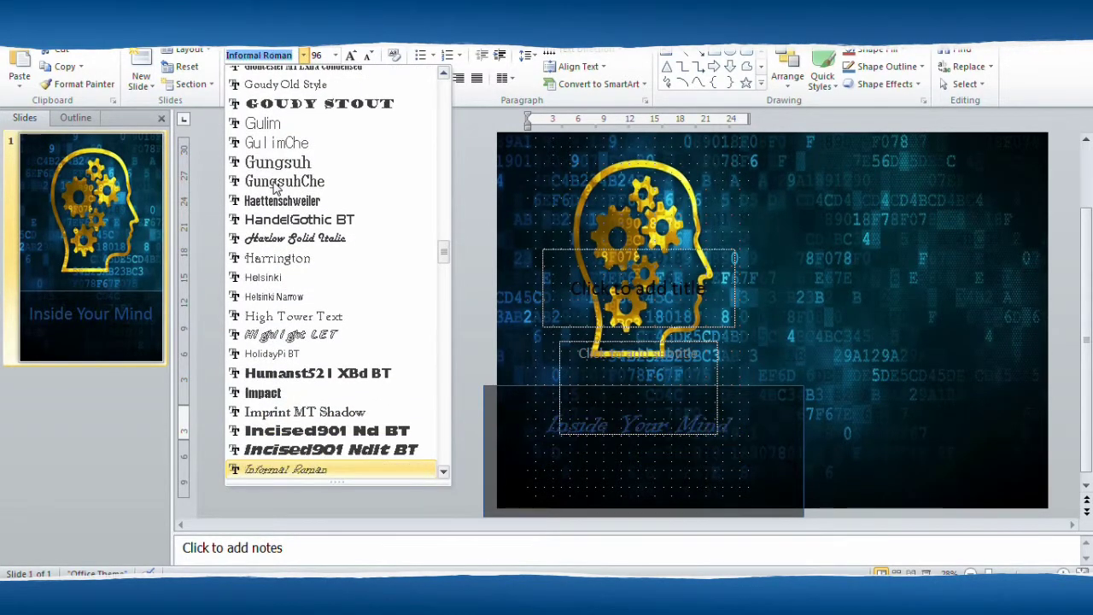
key("Down")
key("Down")
key("Down")
key("Down")
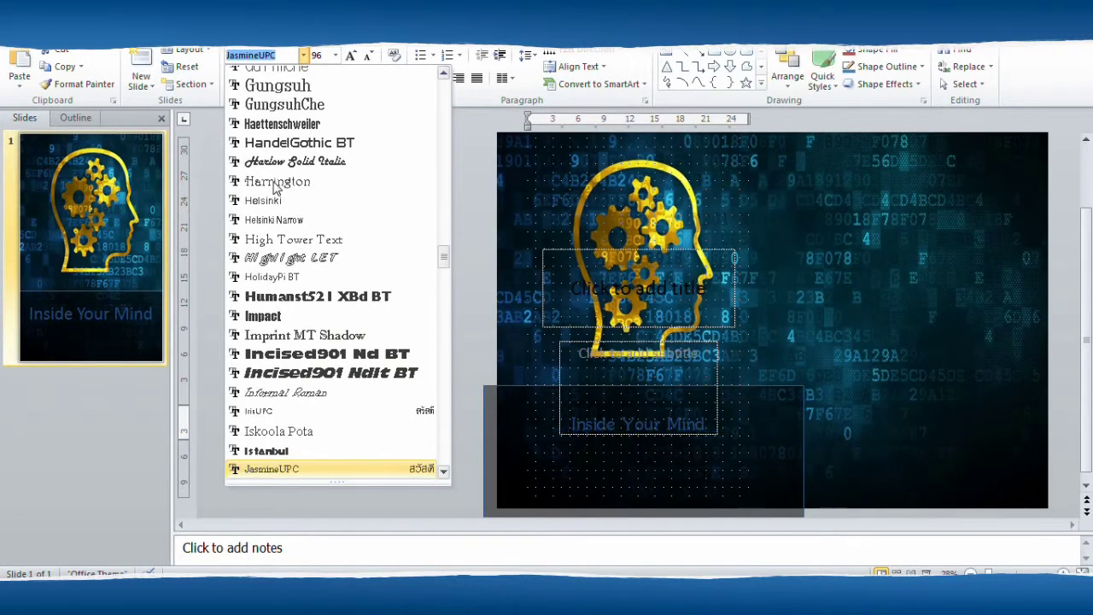
key("Down")
key("Down")
key("Down")
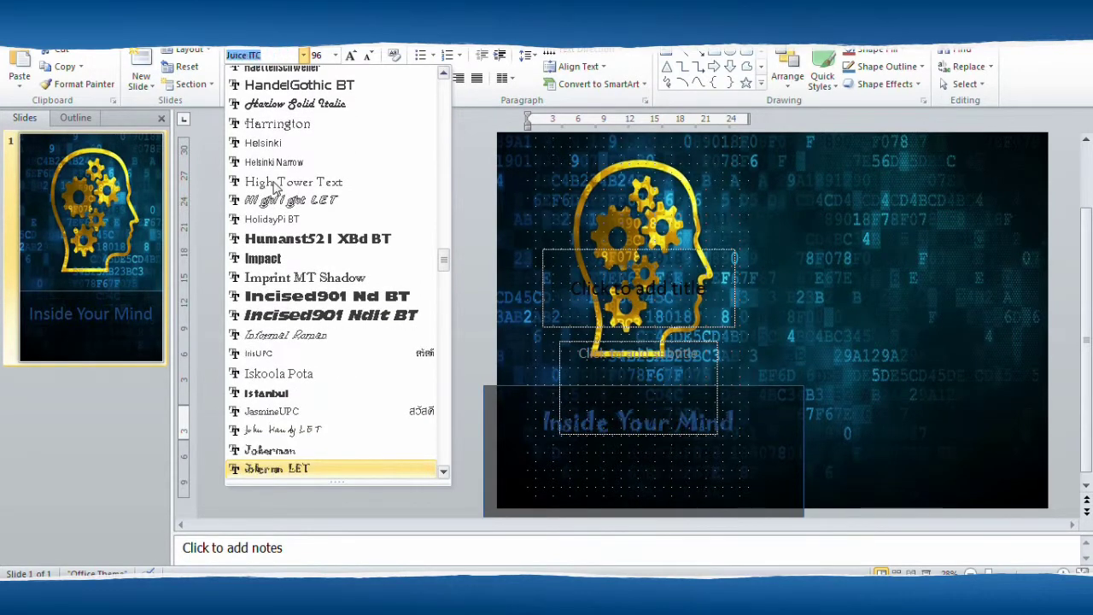
key("Up")
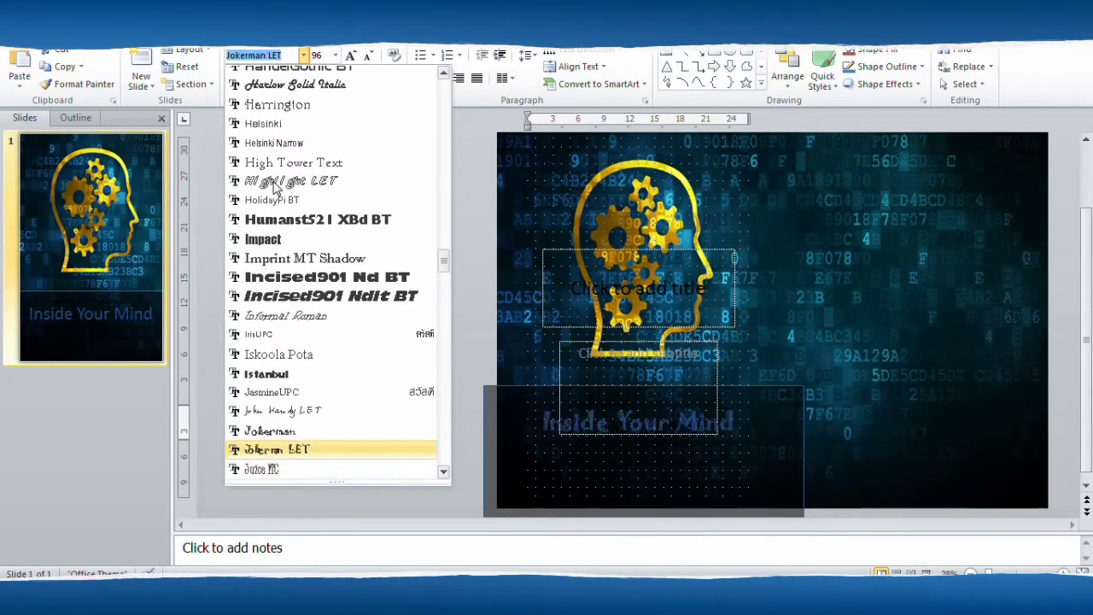
key("Up")
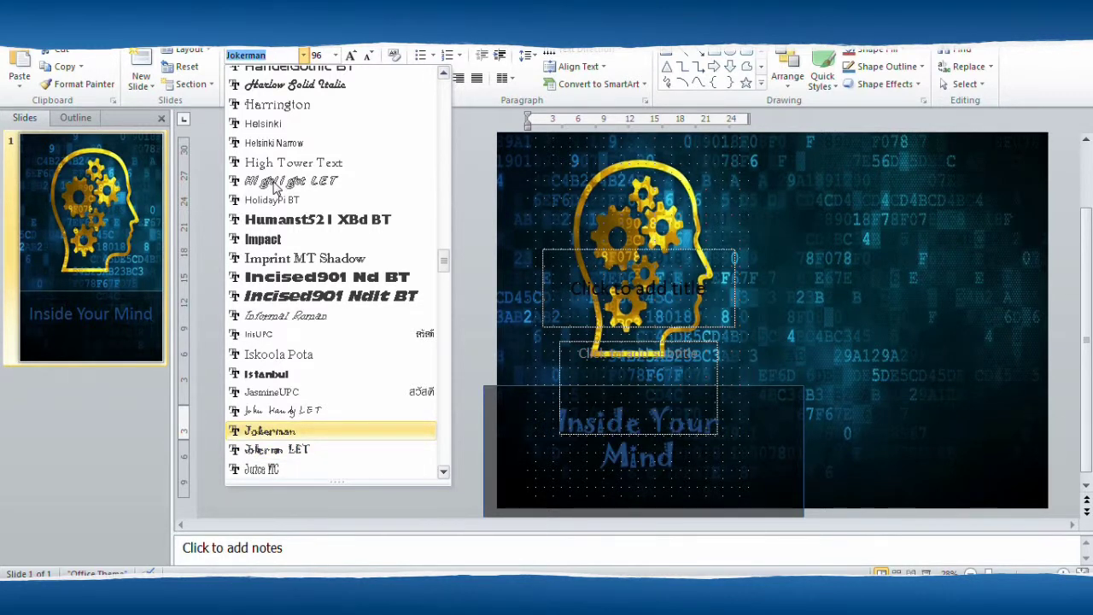
Compare Kristen ITC, Kunstler Script, Lucida Console and Maiandra GD, then apply Magneto to the title
key("Down")
key("Down")
key("Down")
key("Down")
key("Down")
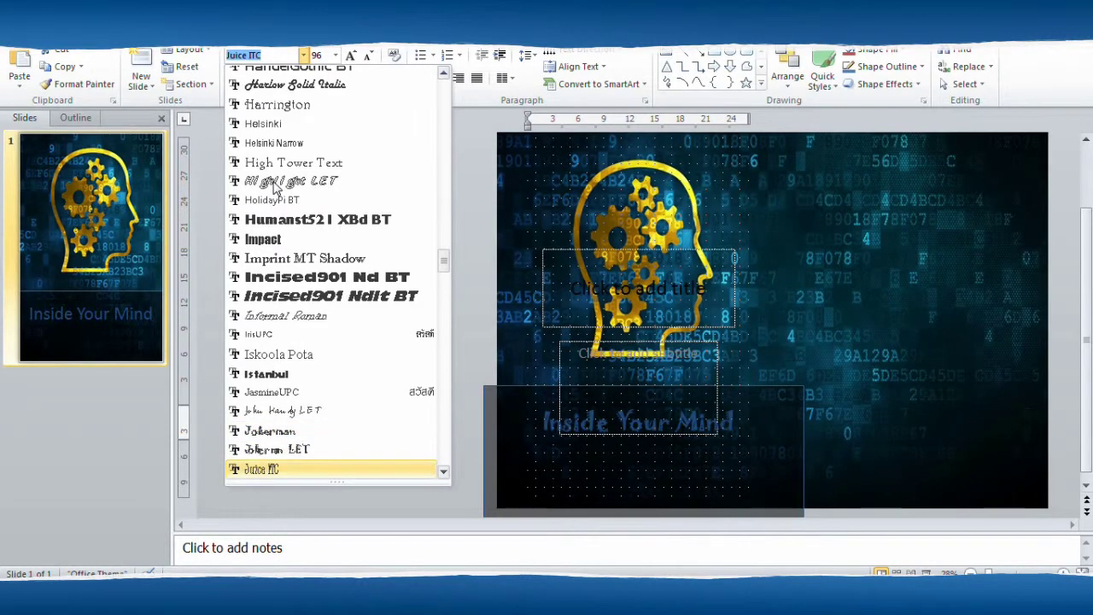
key("Down")
key("Down")
key("Down")
key("Down")
key("Down")
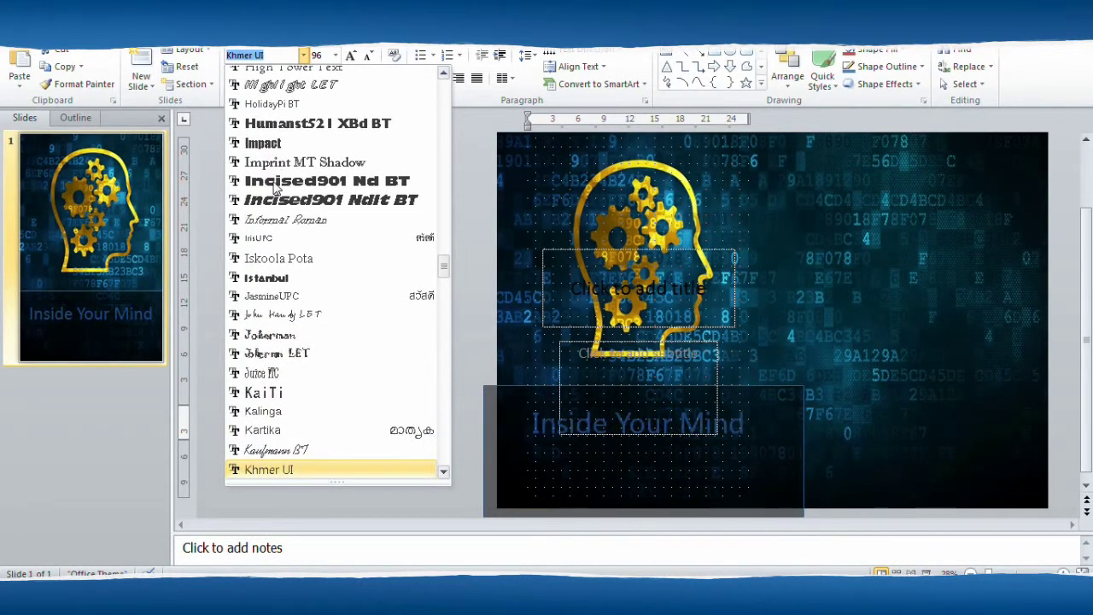
key("Down")
key("Down")
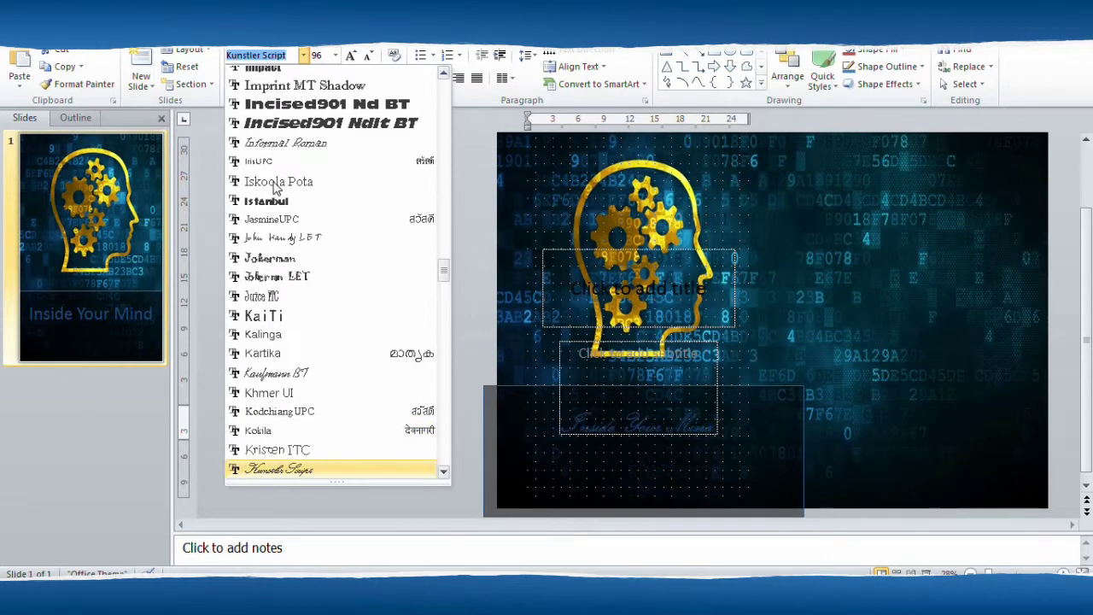
key("Down")
key("Up")
key("Up")
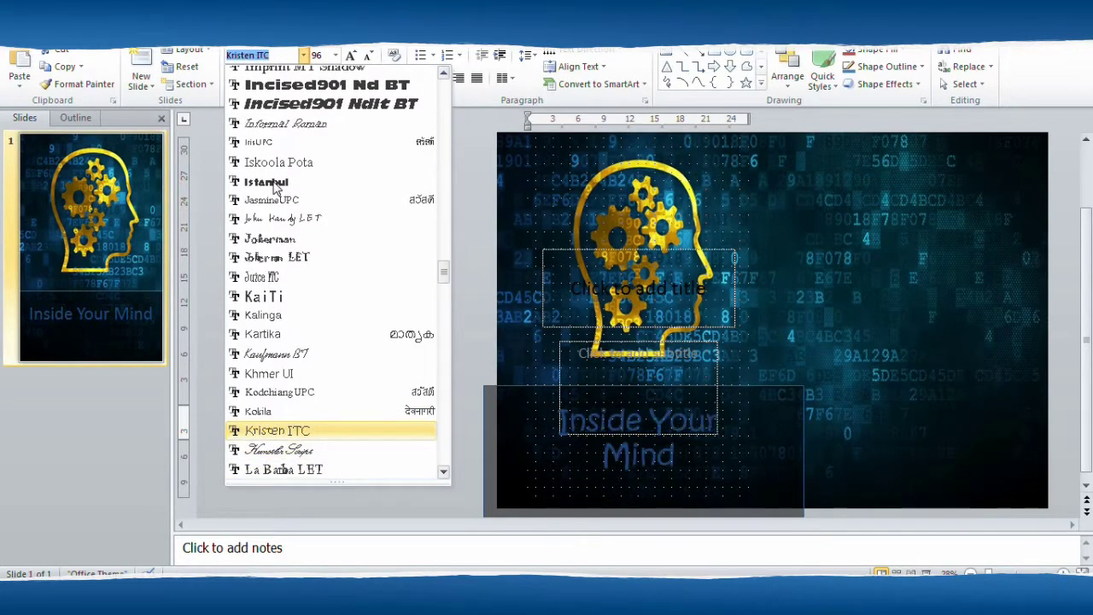
key("Down")
key("Down")
key("Down")
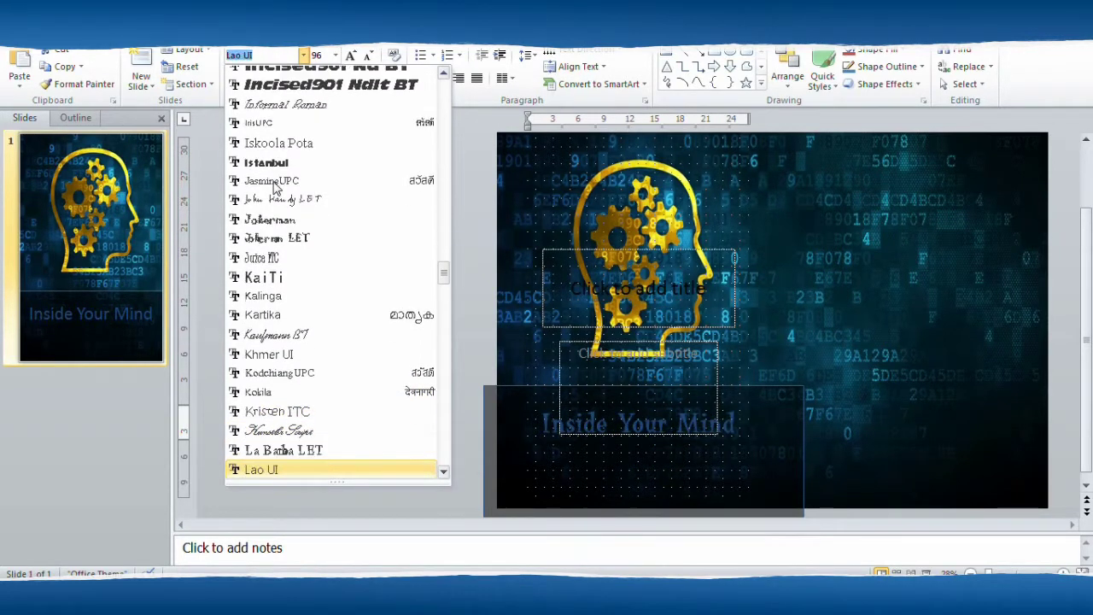
key("Down")
key("Down")
key("Down")
key("Down")
key("Down")
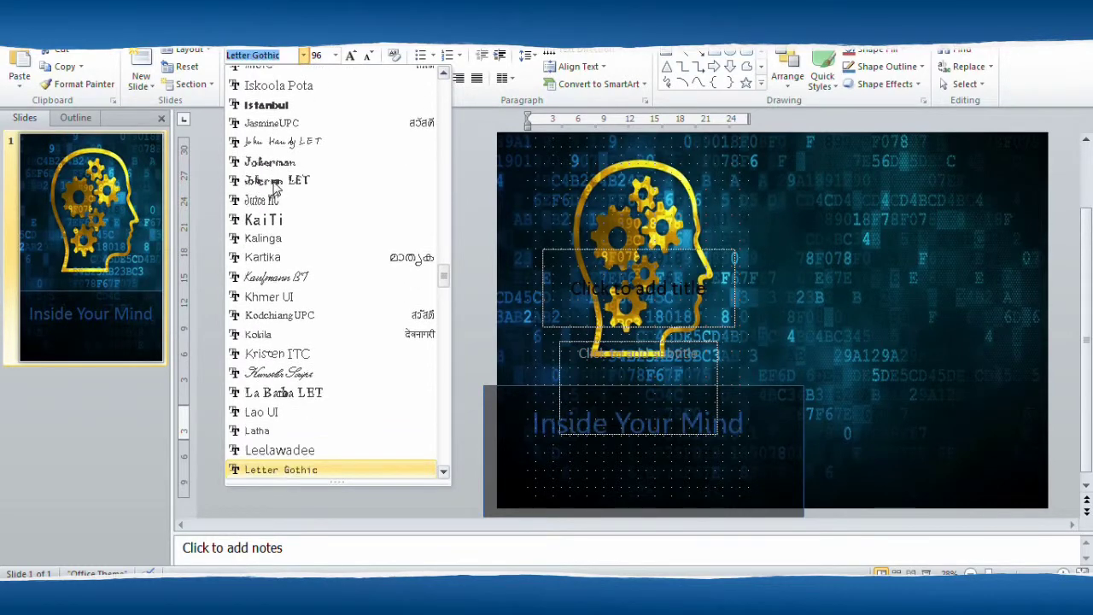
key("Down")
key("Down")
key("Down")
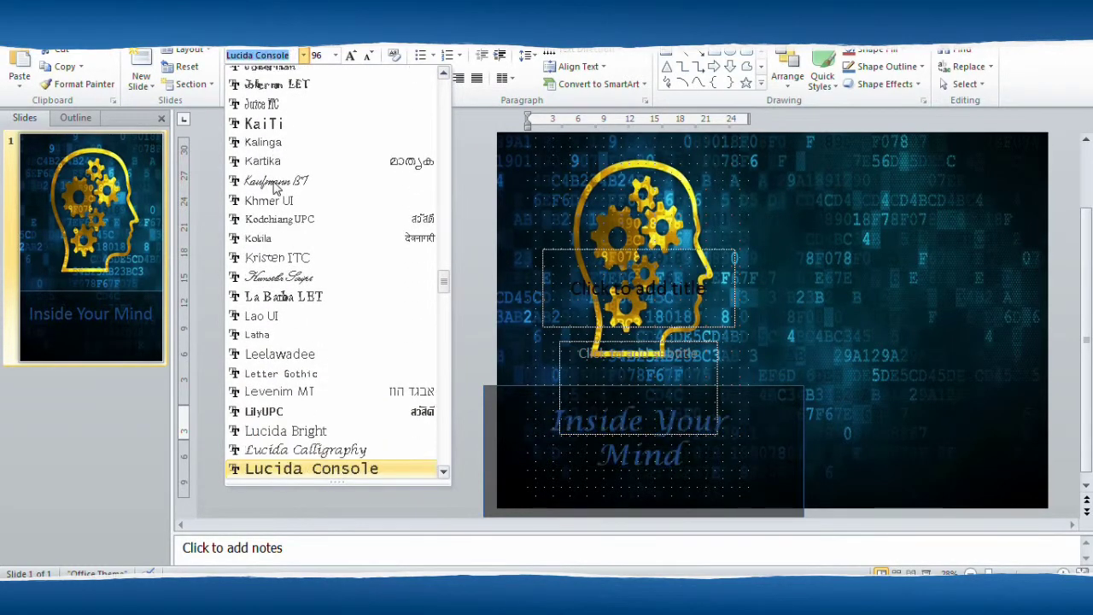
key("Down")
key("Down")
key("Down")
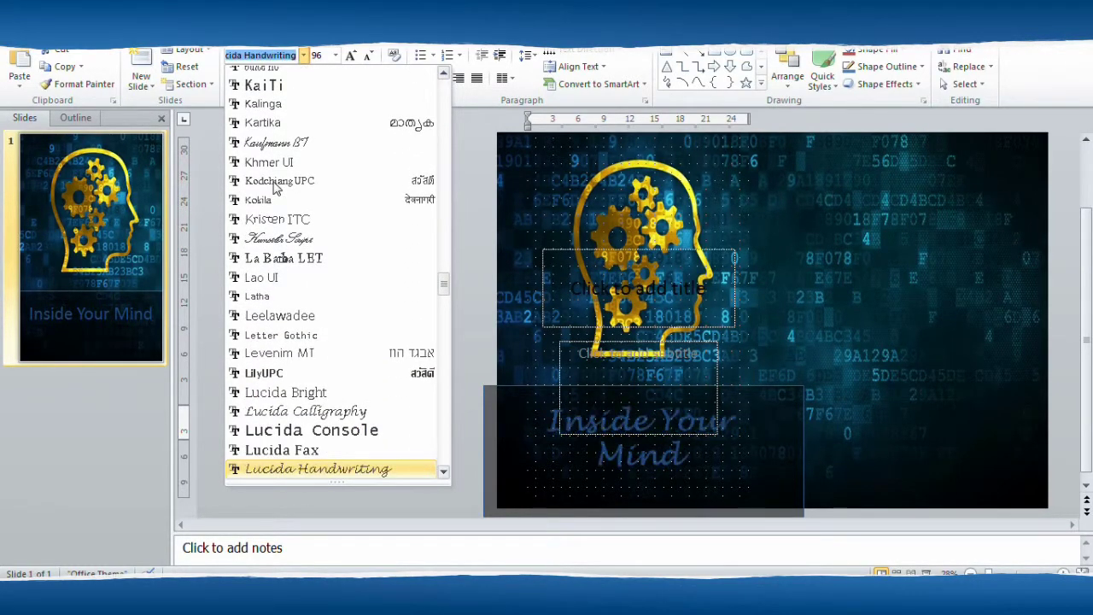
key("Down")
key("Down")
key("Down")
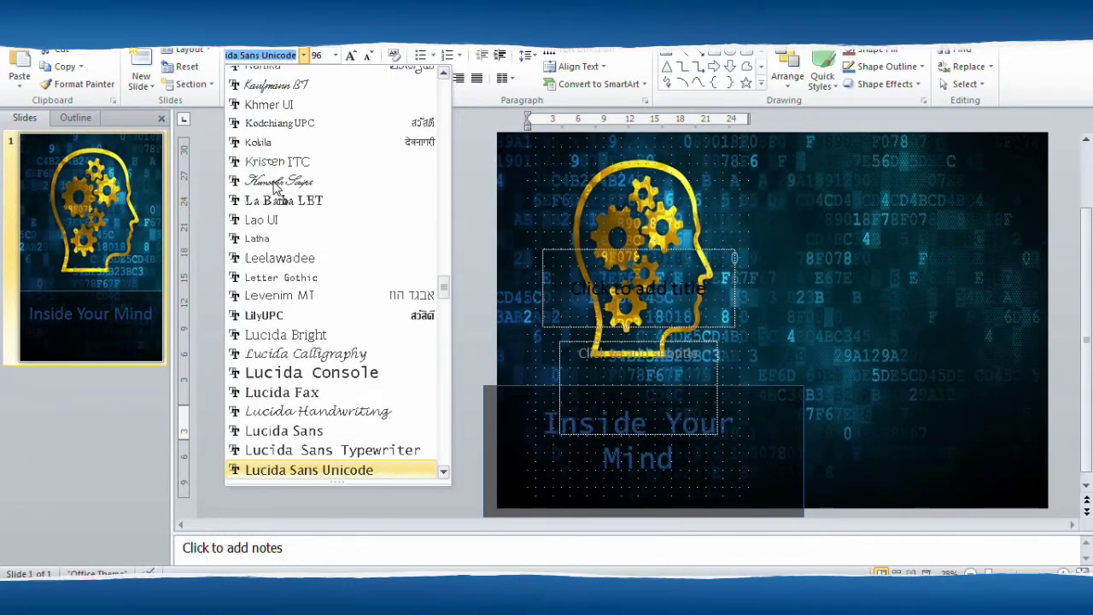
key("Down")
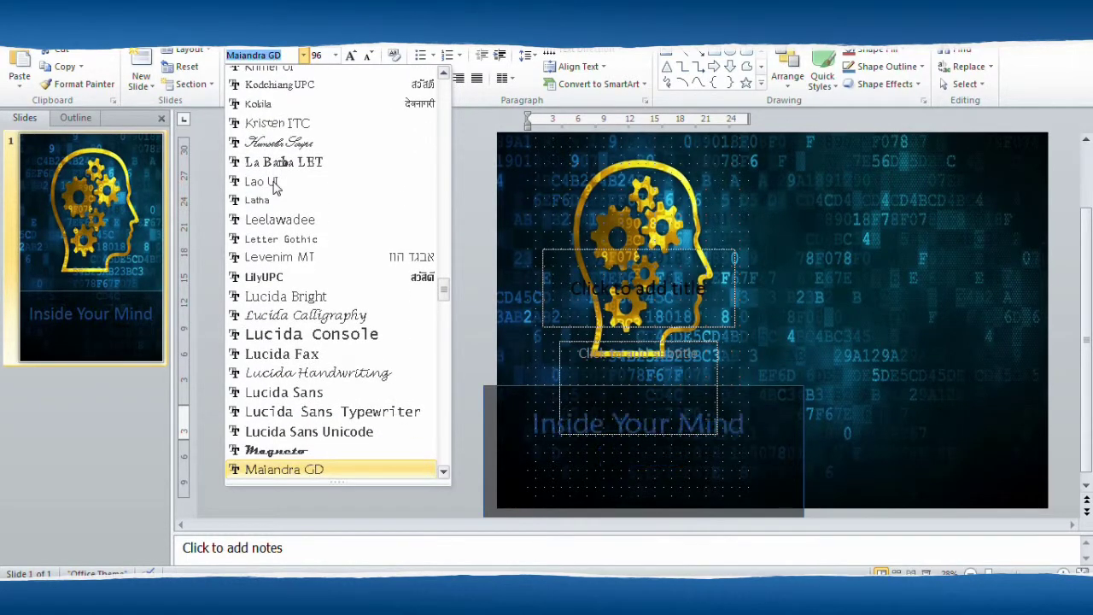
key("Down")
key("Up")
key("Up")
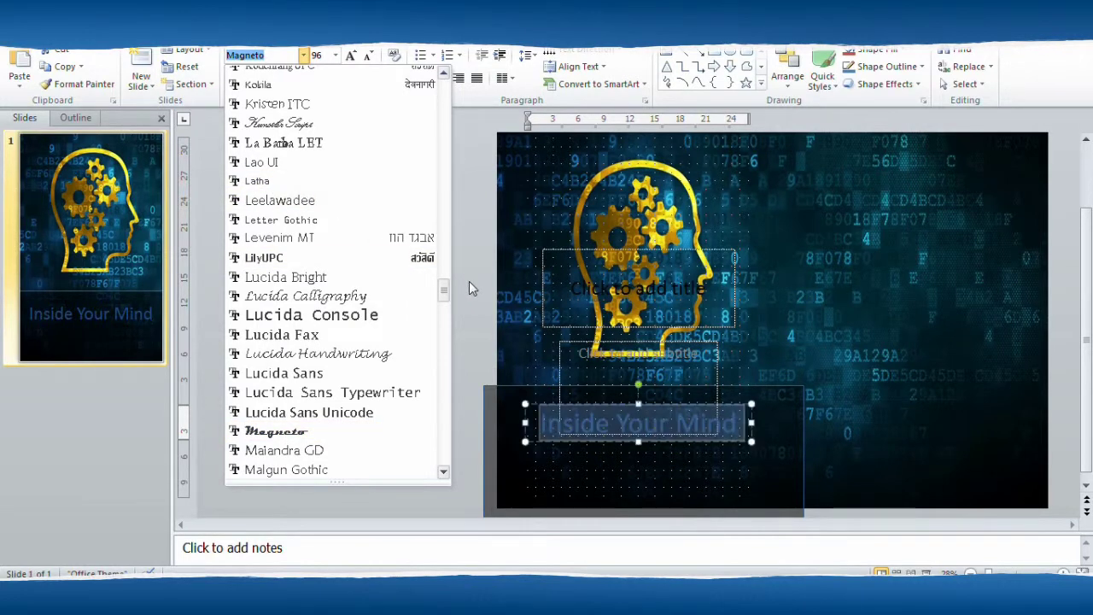
left_click(274, 429)
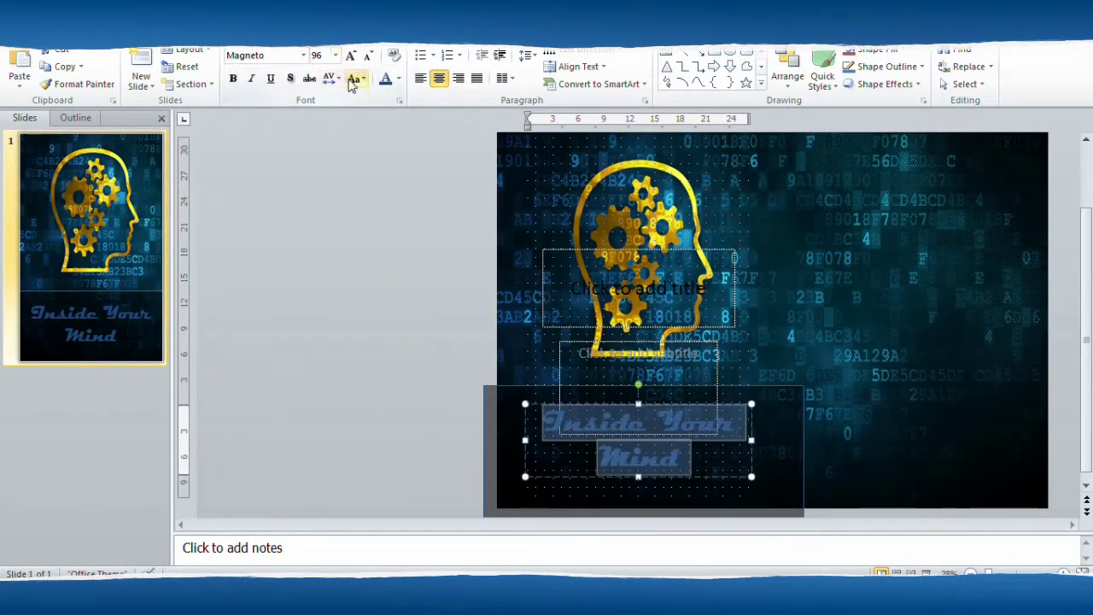
Set the title's font colour to a custom yellow, RGB 225, 215, 9
left_click(398, 80)
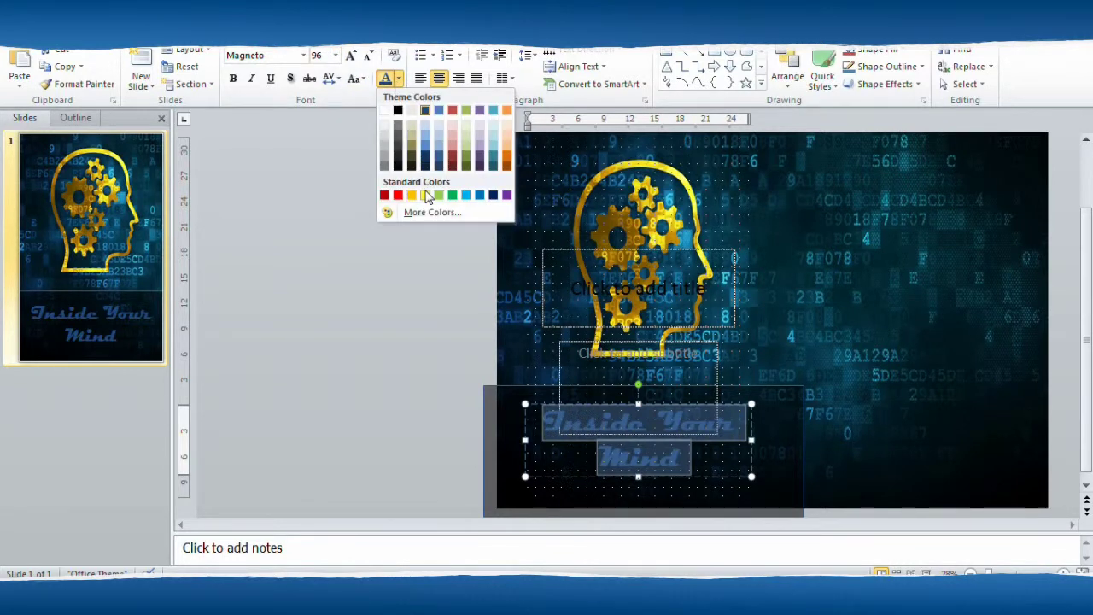
left_click(389, 215)
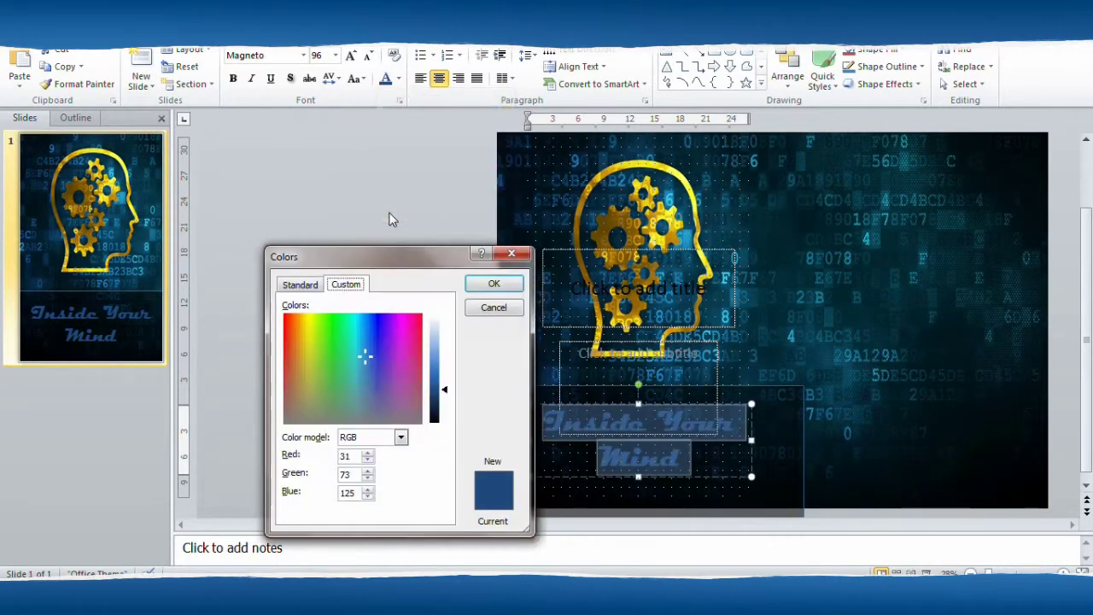
left_click(309, 343)
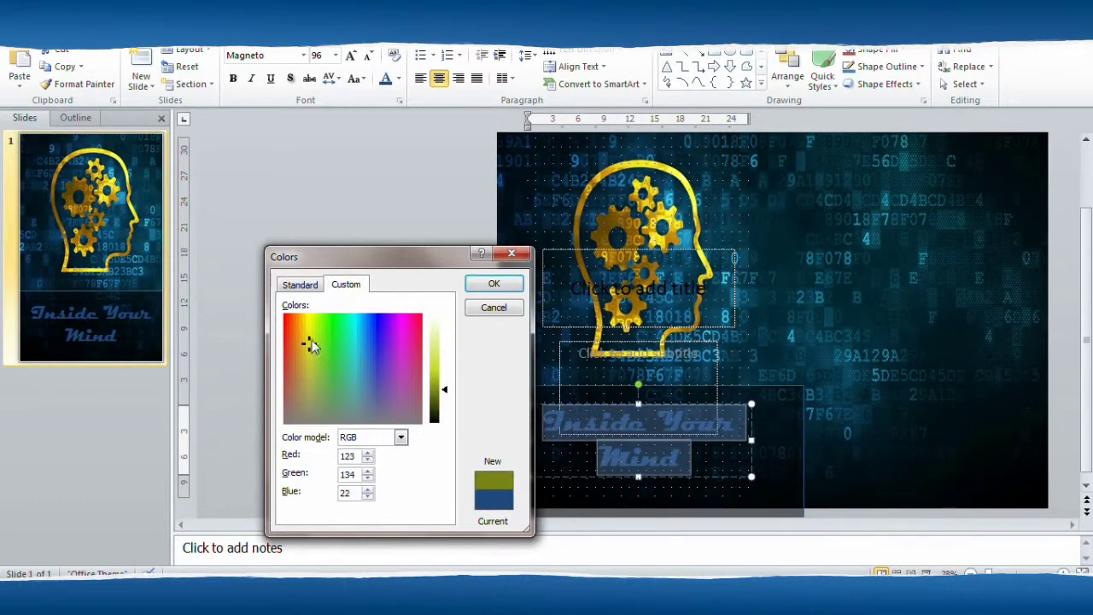
left_click_drag(310, 345, 305, 316)
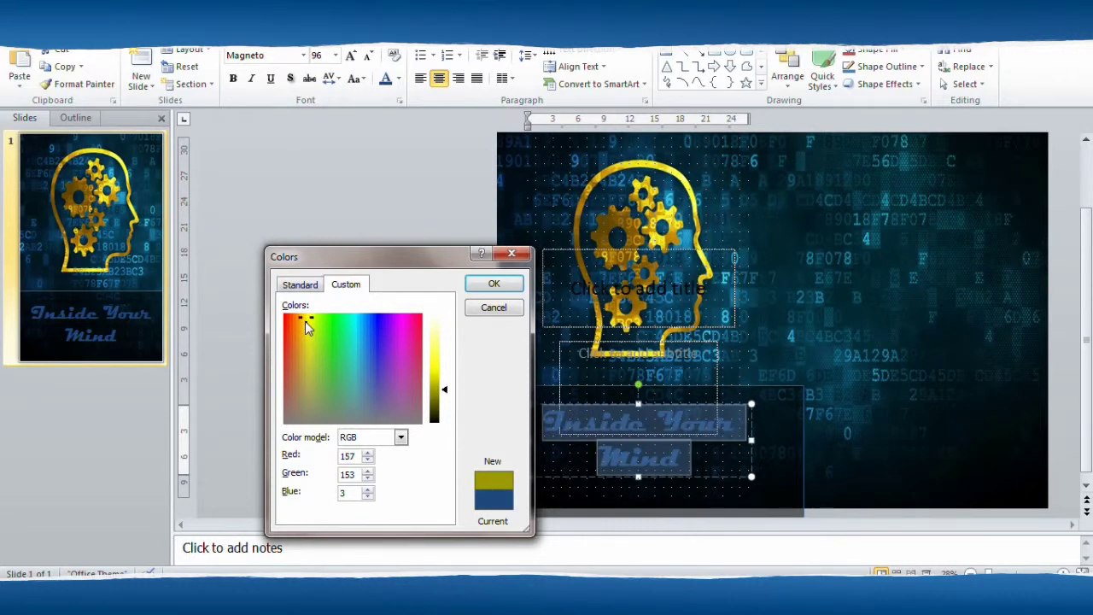
left_click(304, 321)
left_click(437, 374)
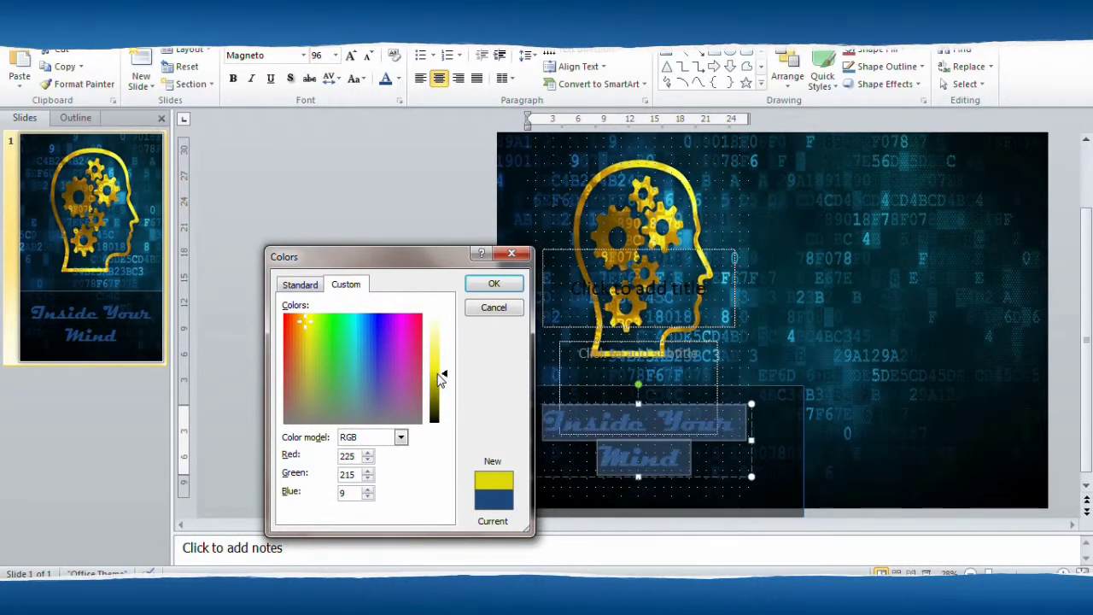
left_click(487, 285)
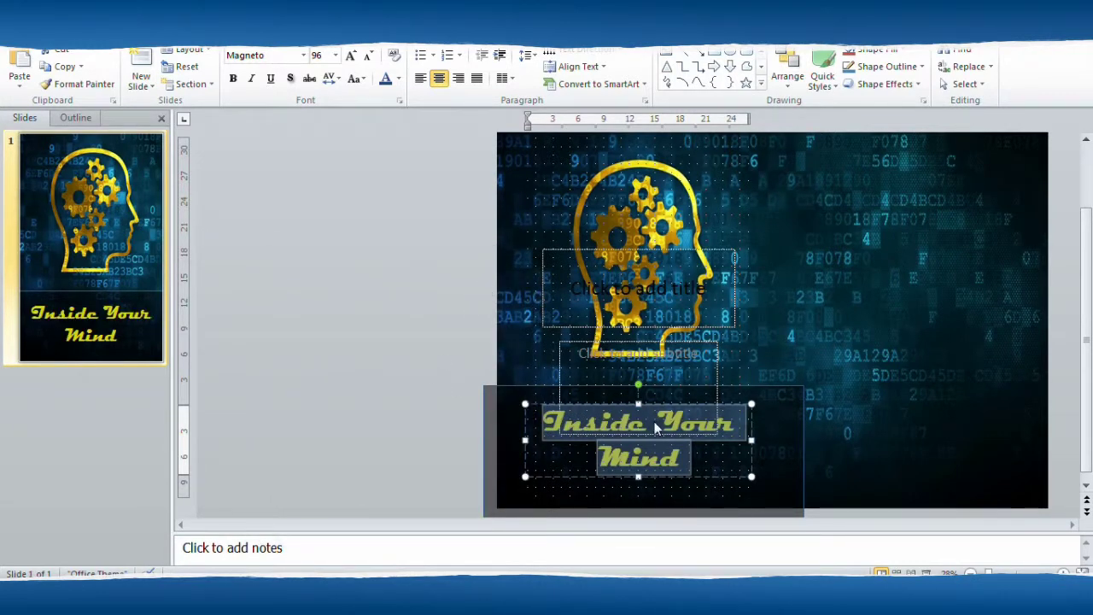
Apply the first 3-D preset in the second row to the title text box
left_click(916, 85)
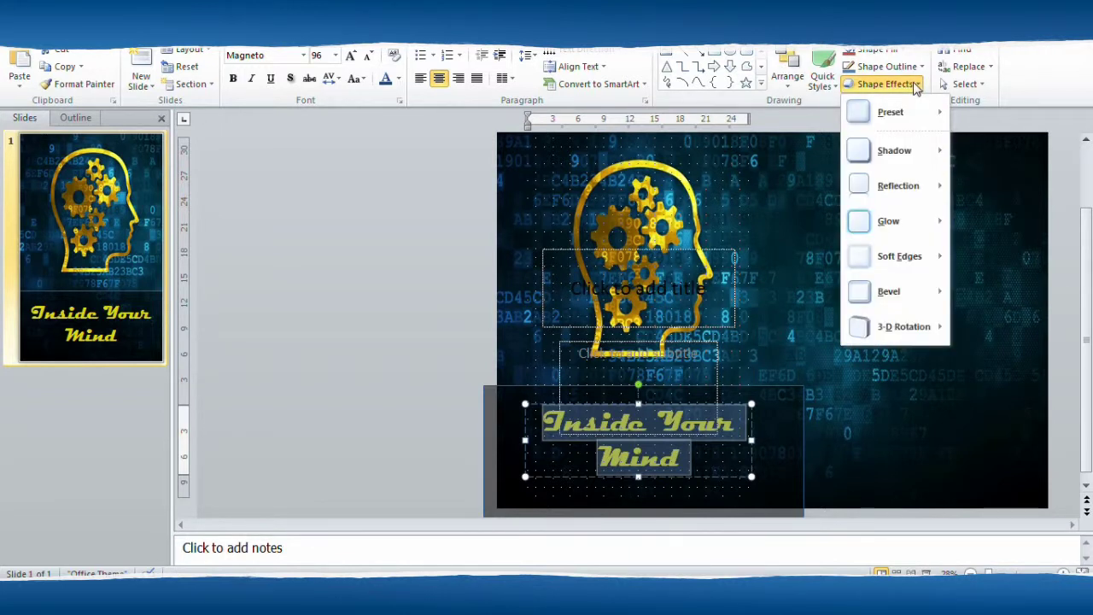
left_click(916, 86)
left_click(916, 85)
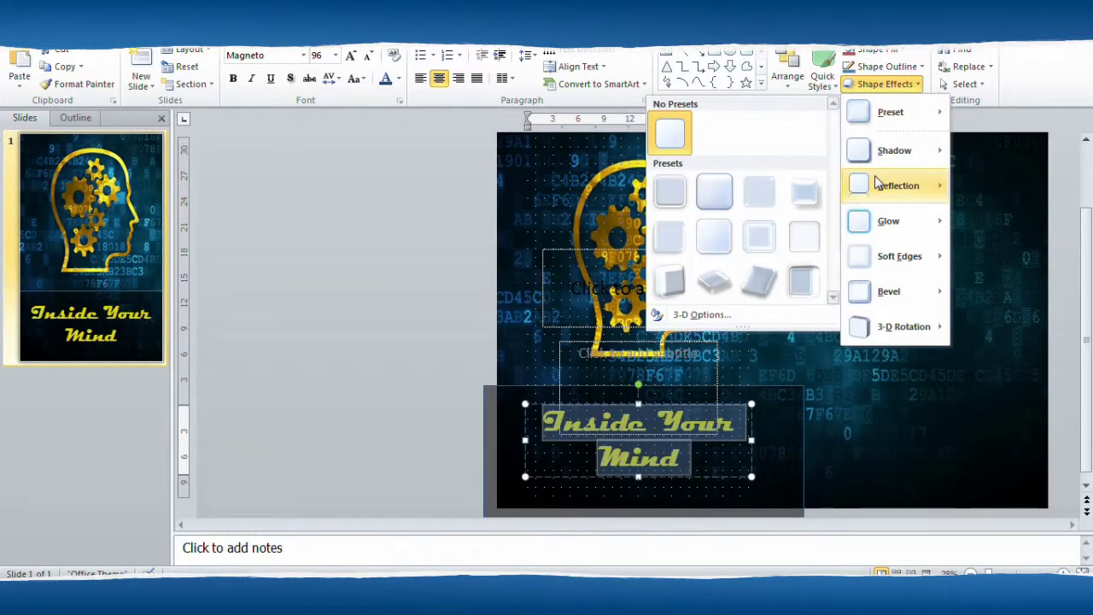
mouse_move(879, 196)
mouse_move(883, 266)
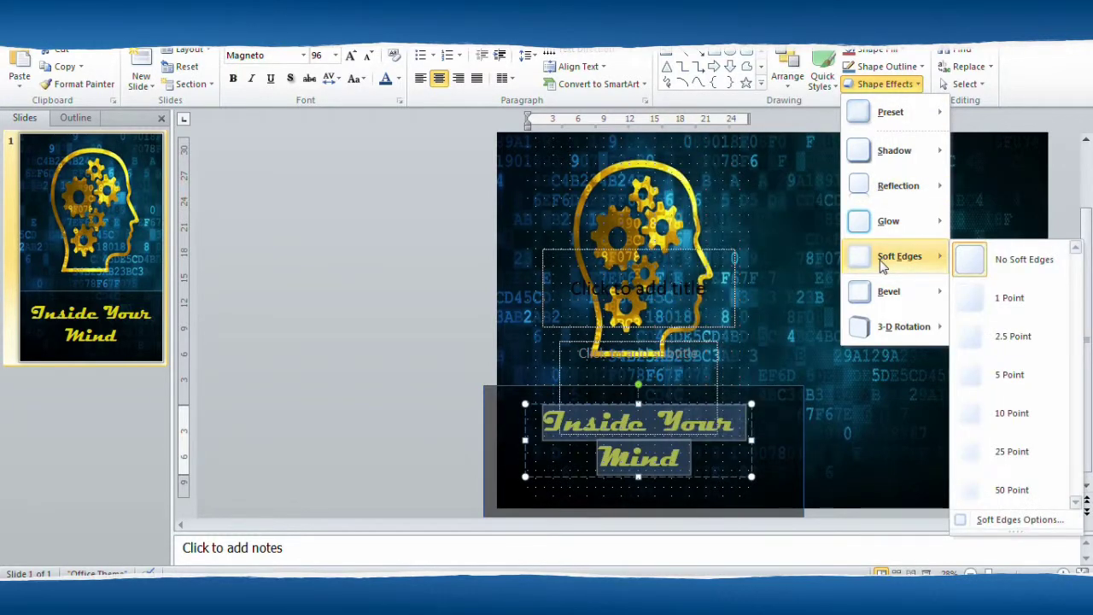
mouse_move(885, 295)
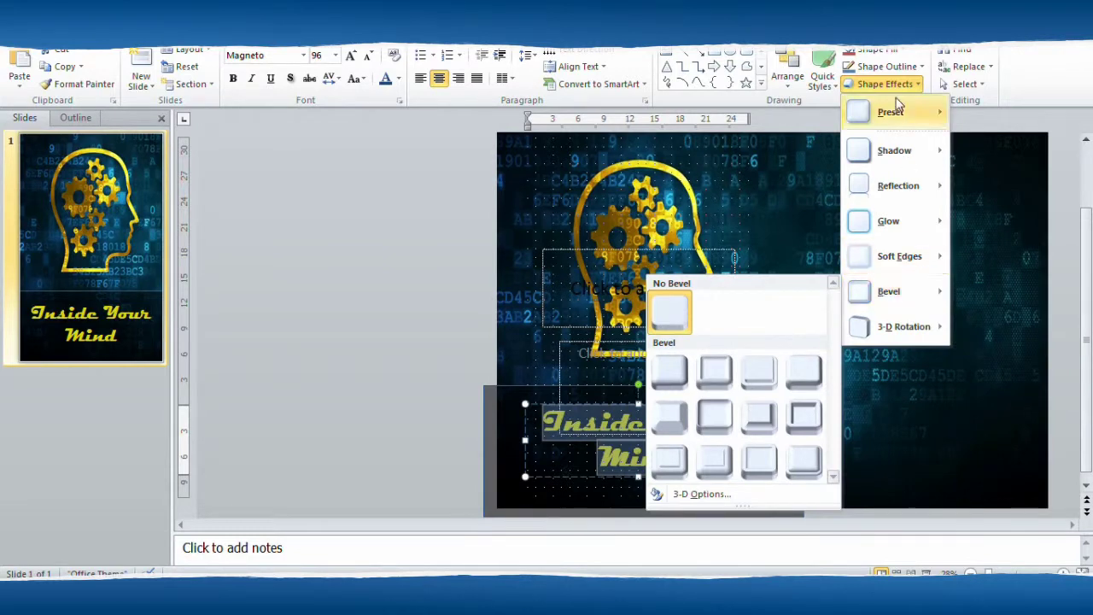
mouse_move(893, 114)
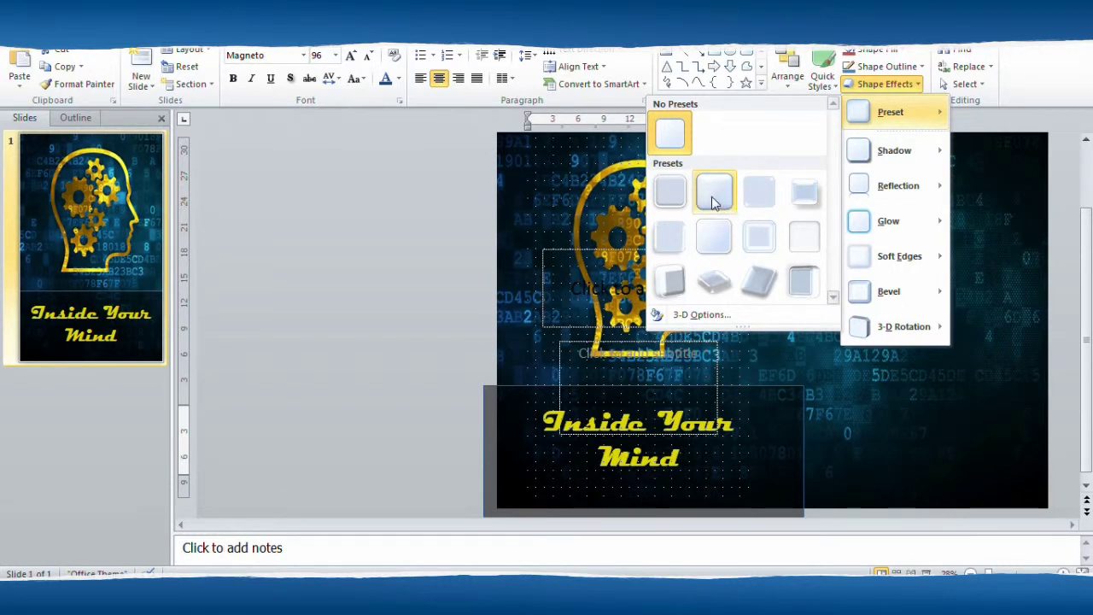
left_click(679, 232)
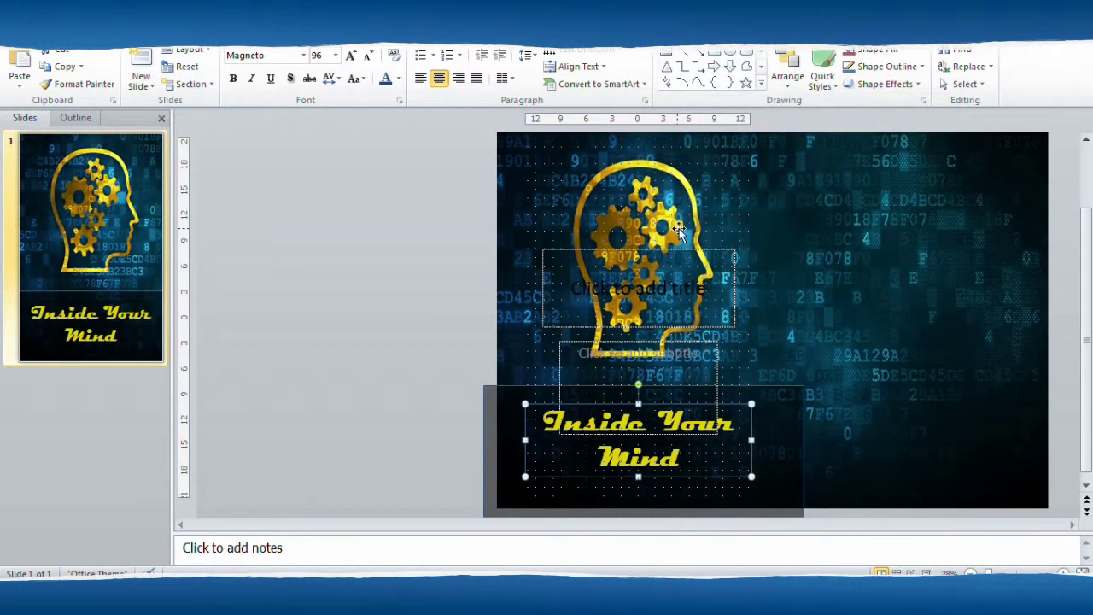
Select all of 'Inside Your Mind' and open Format Text Effects
left_click(679, 458)
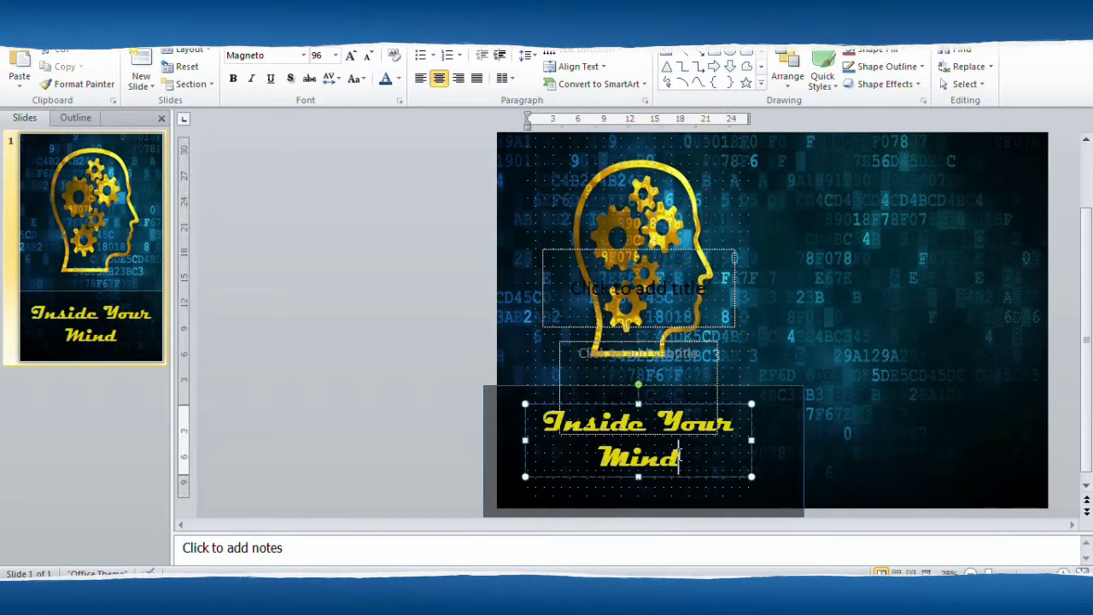
double_click(648, 459)
triple_click(629, 438)
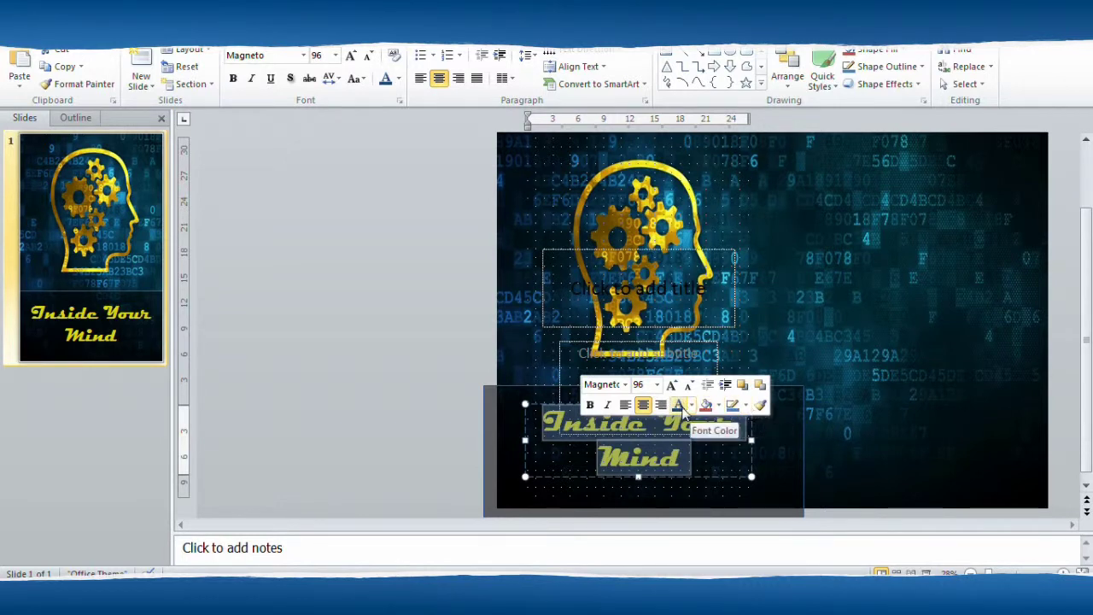
right_click(658, 456)
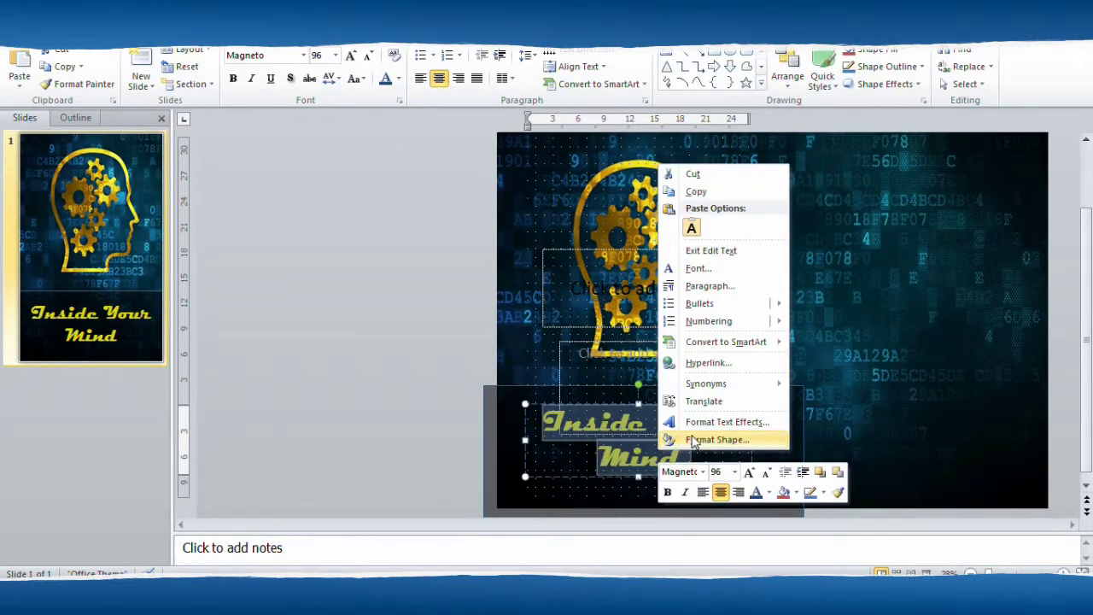
left_click(711, 422)
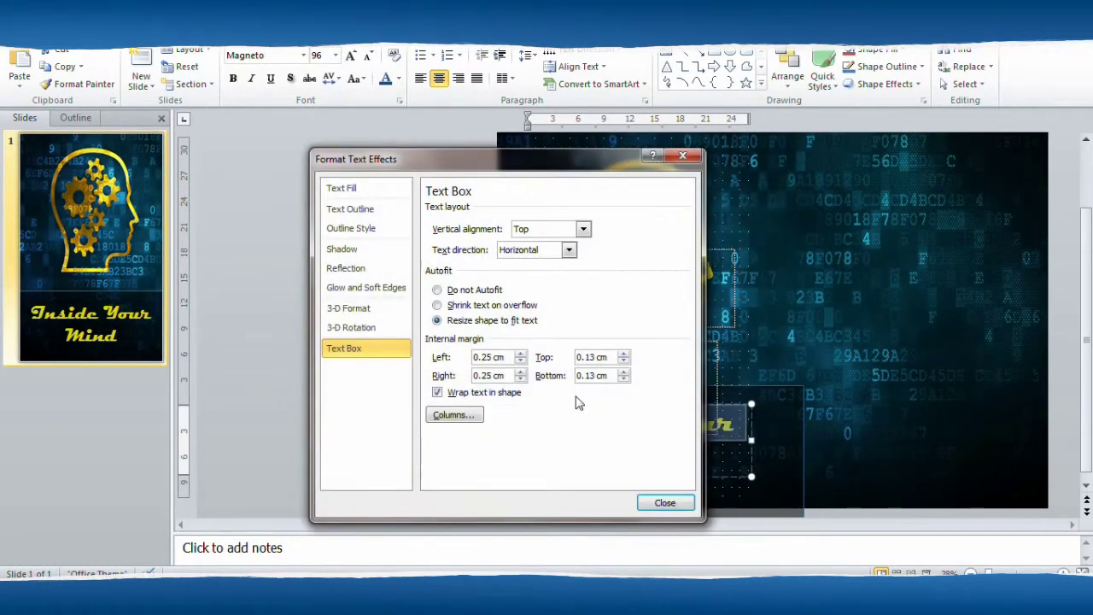
left_click_drag(513, 171, 341, 158)
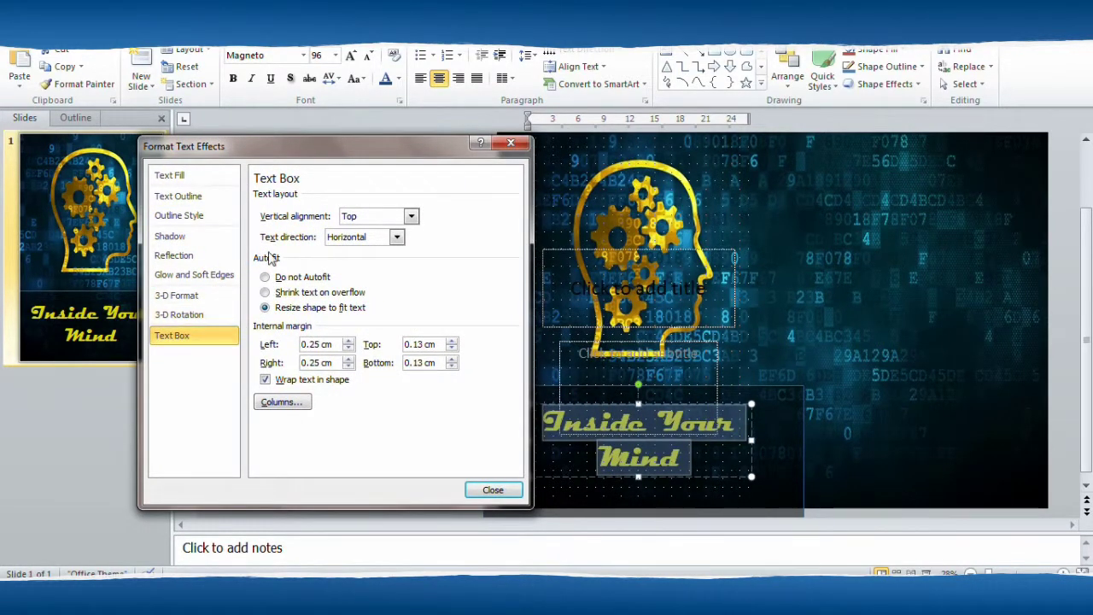
Under 3-D Format, set a Circle top bevel, yellow depth and gold contour, then close
left_click(178, 295)
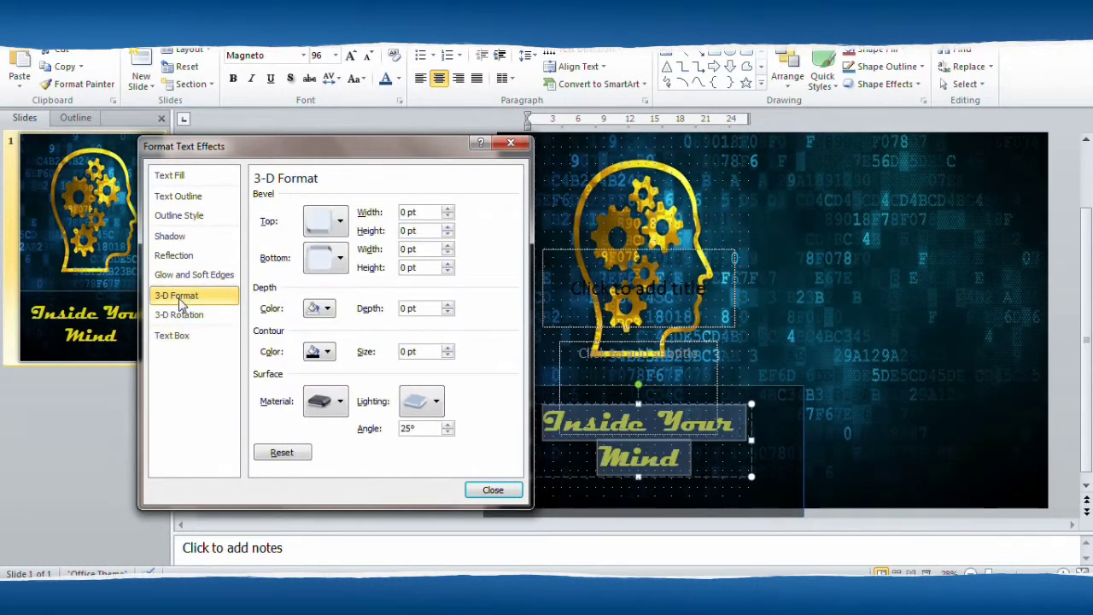
left_click(340, 222)
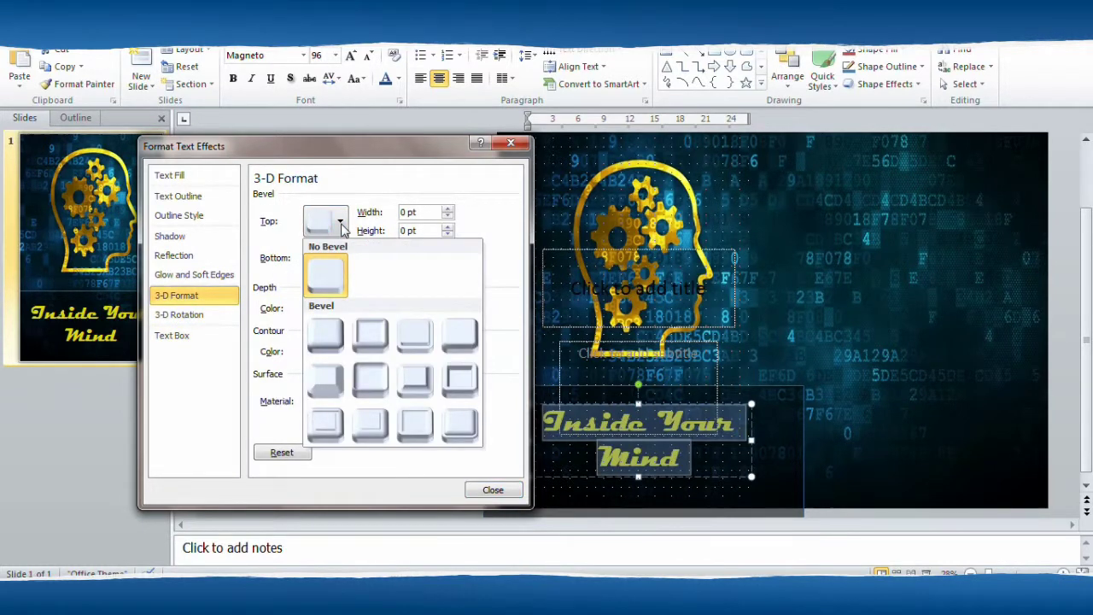
left_click(323, 334)
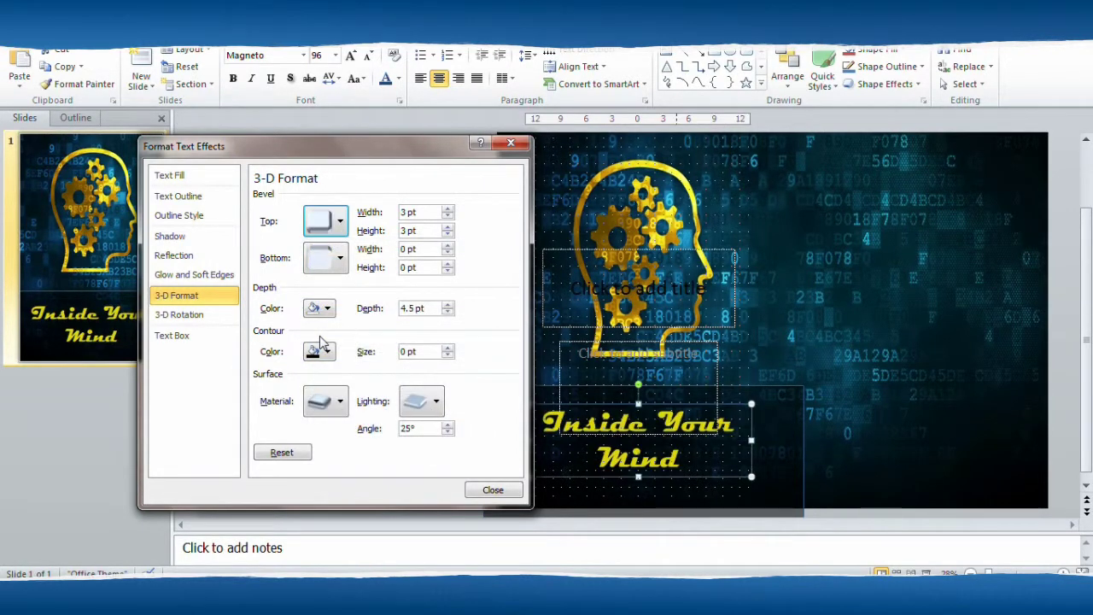
left_click(329, 309)
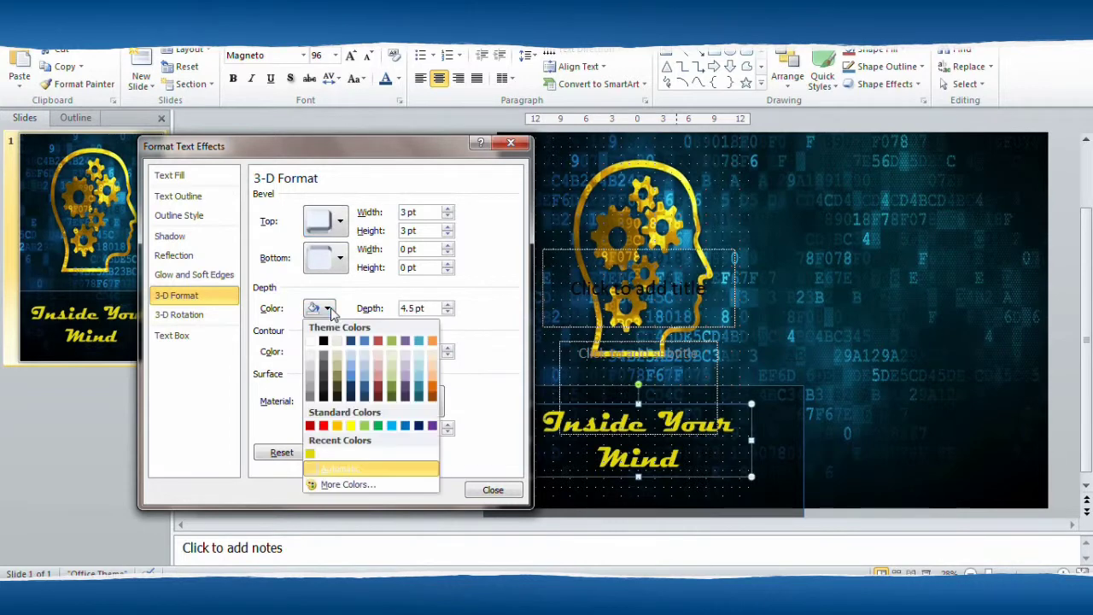
left_click(350, 425)
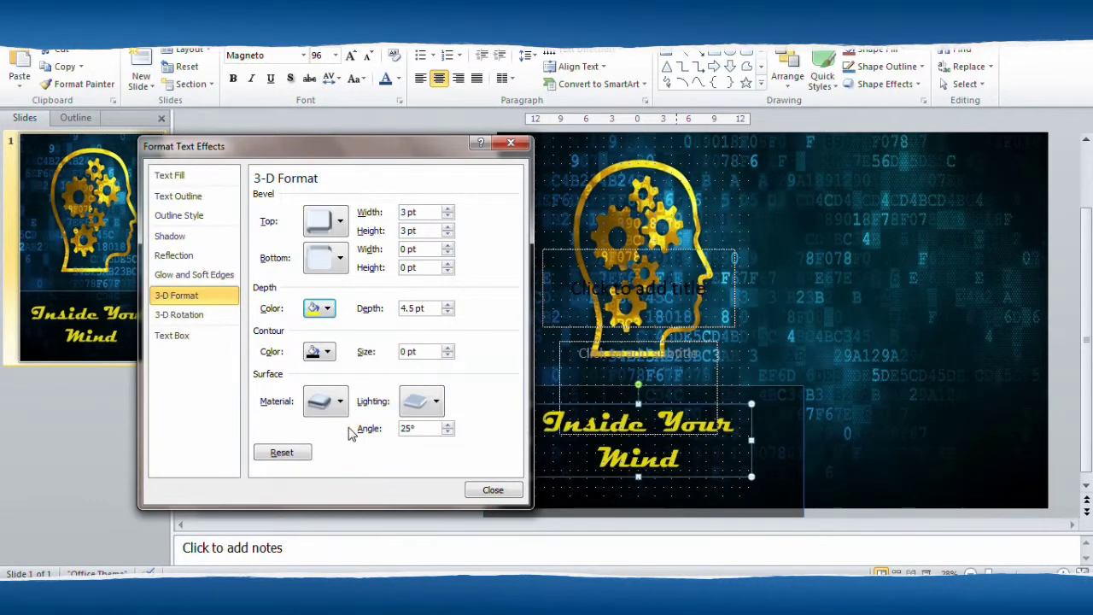
left_click(327, 352)
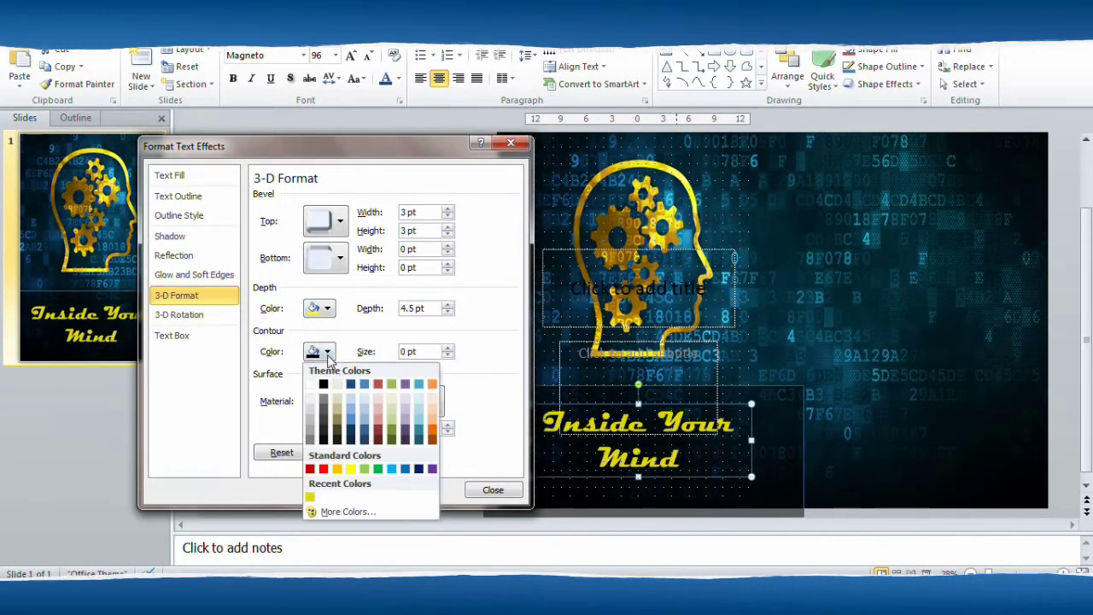
left_click(337, 469)
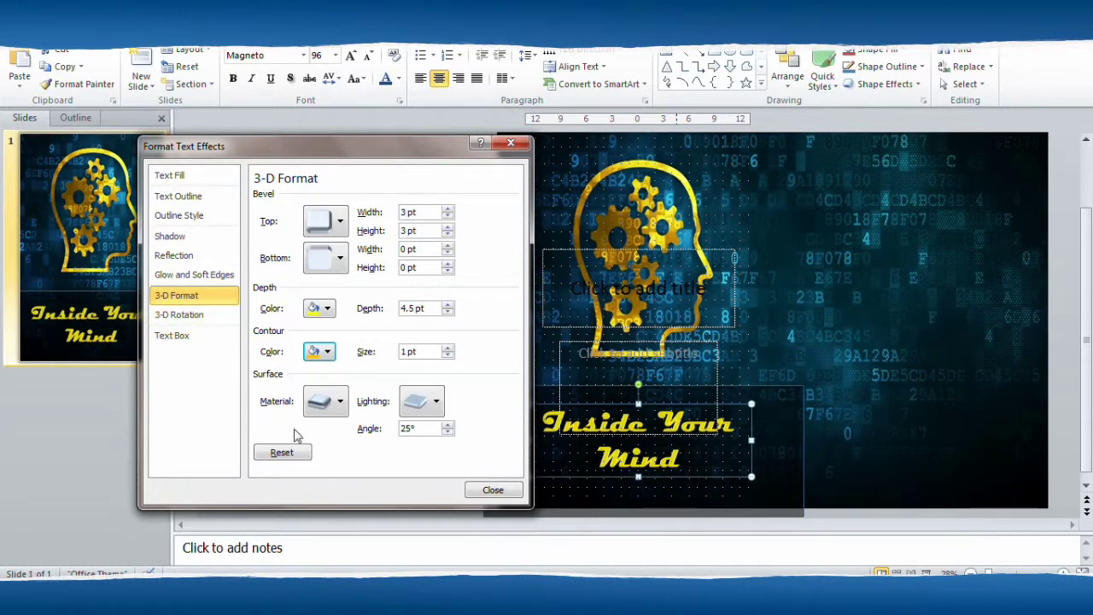
left_click(493, 490)
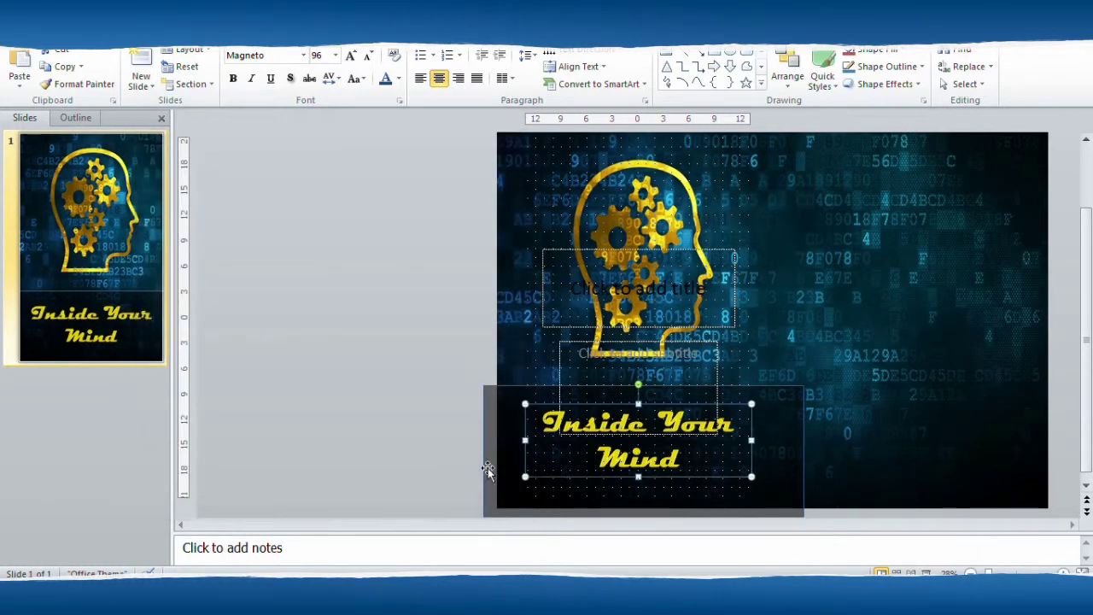
left_click_drag(680, 452, 500, 410)
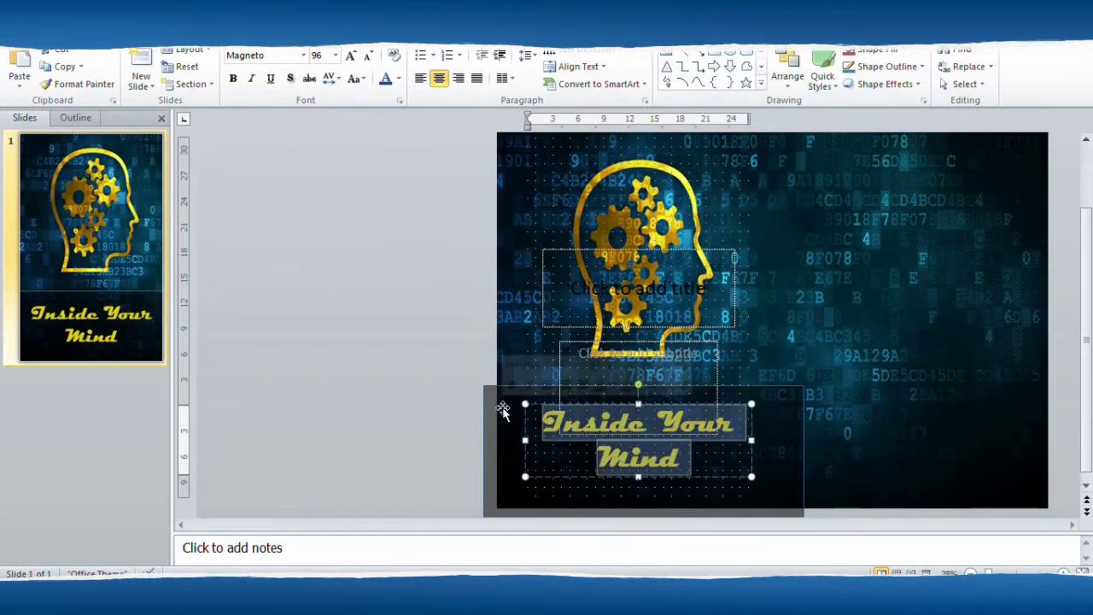
left_click(502, 452)
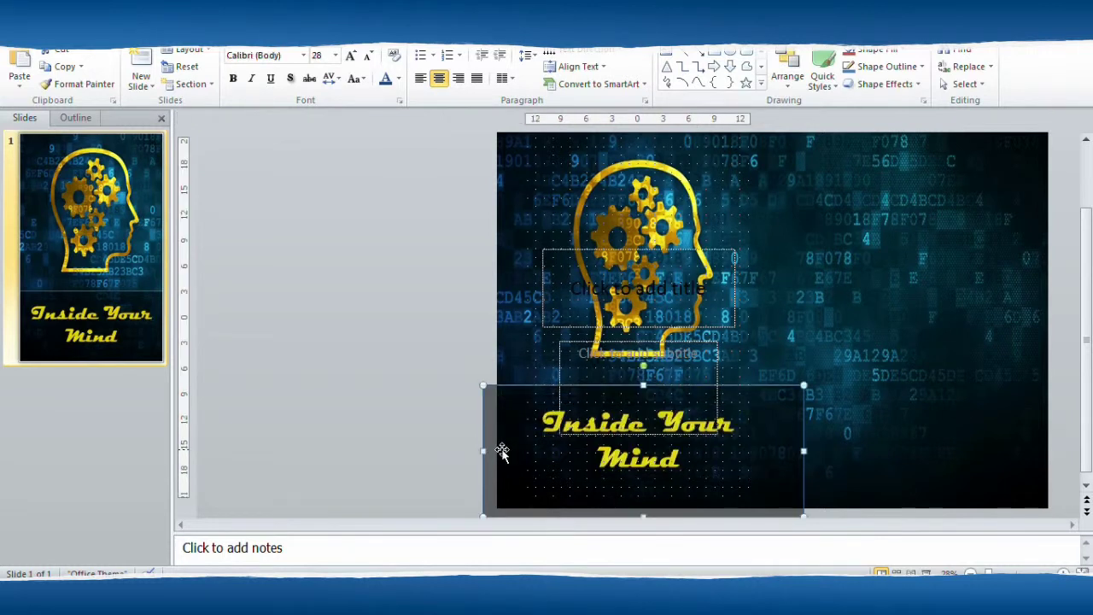
left_click(680, 461)
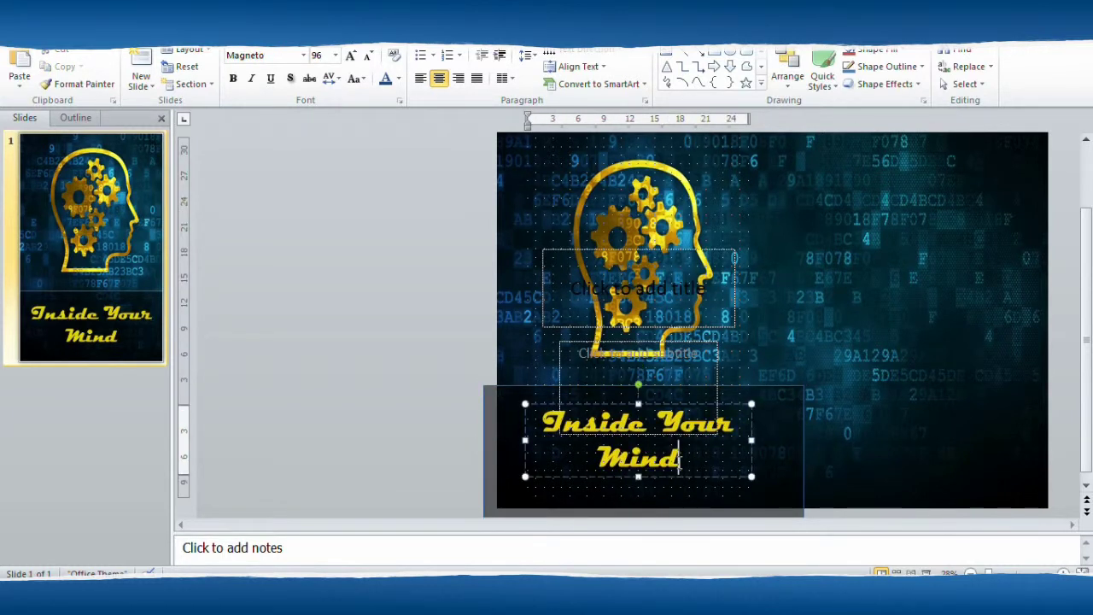
left_click_drag(679, 459, 543, 420)
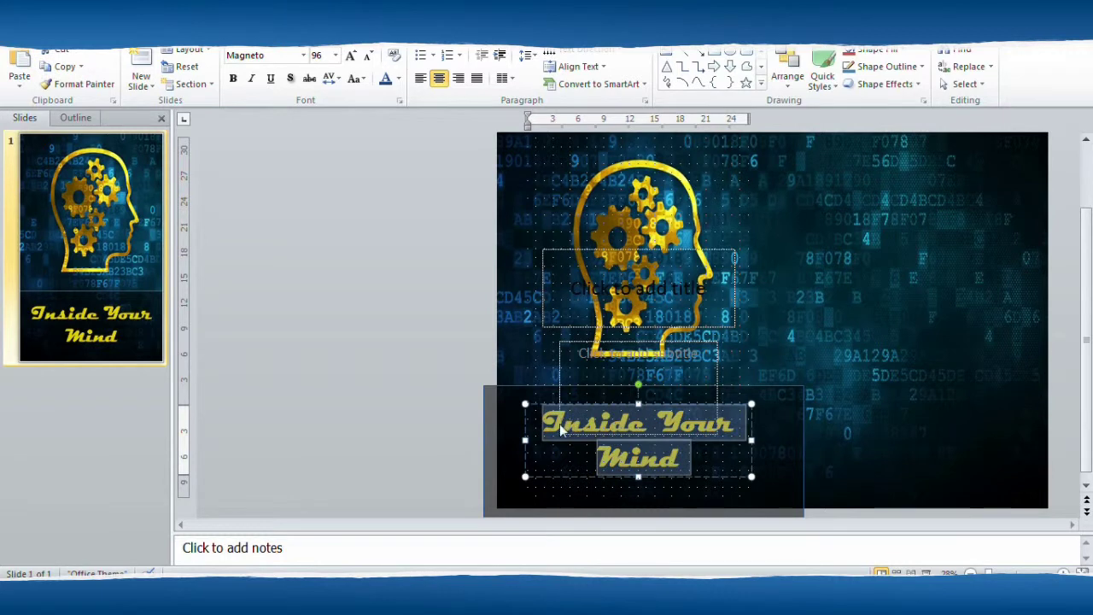
right_click(643, 427)
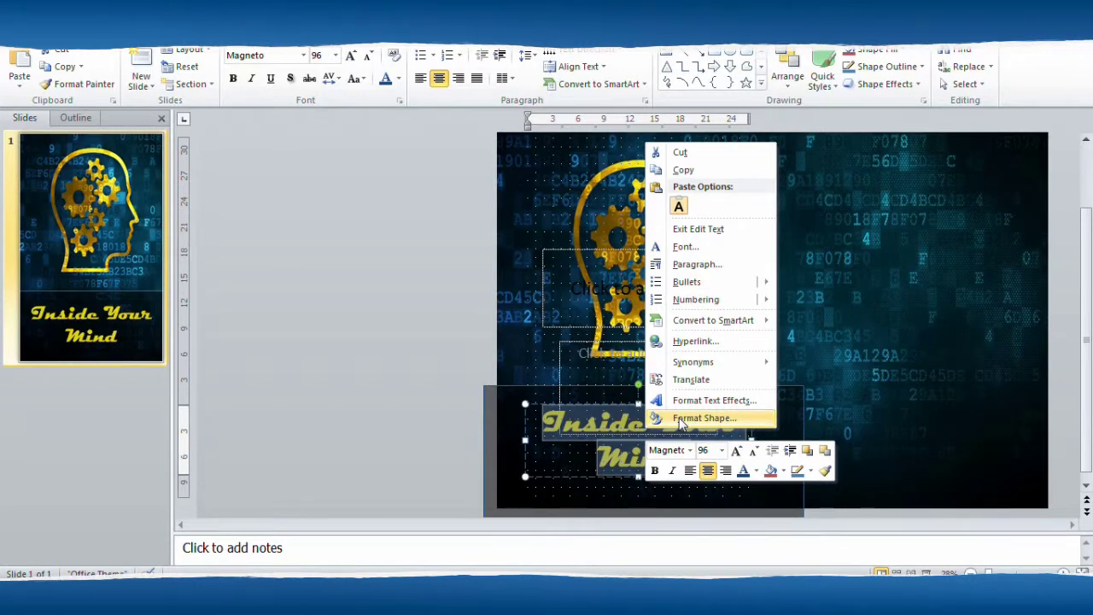
left_click(680, 419)
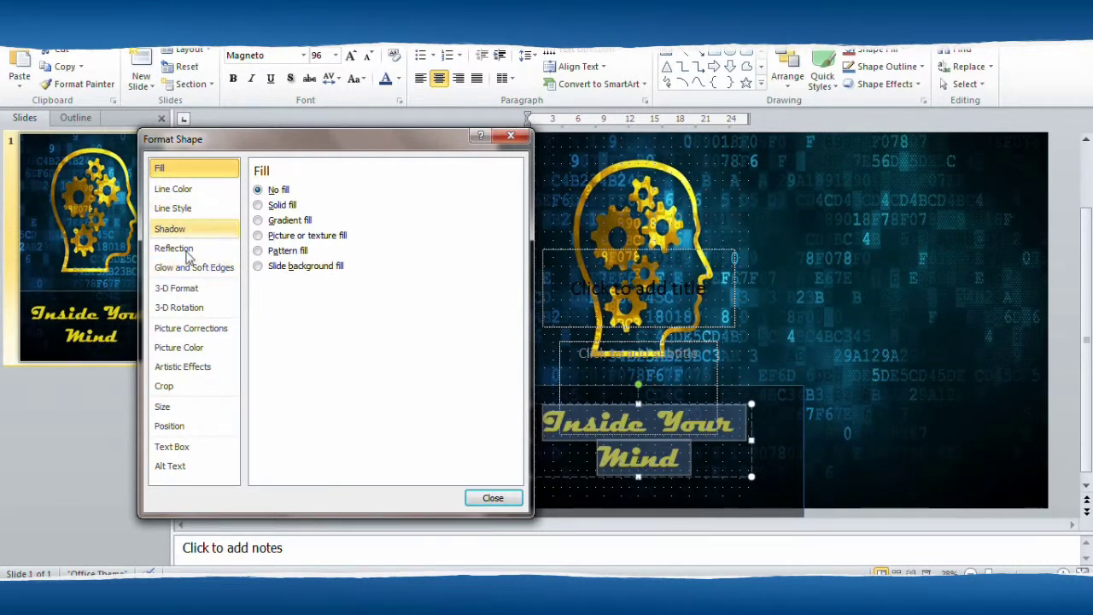
left_click(198, 368)
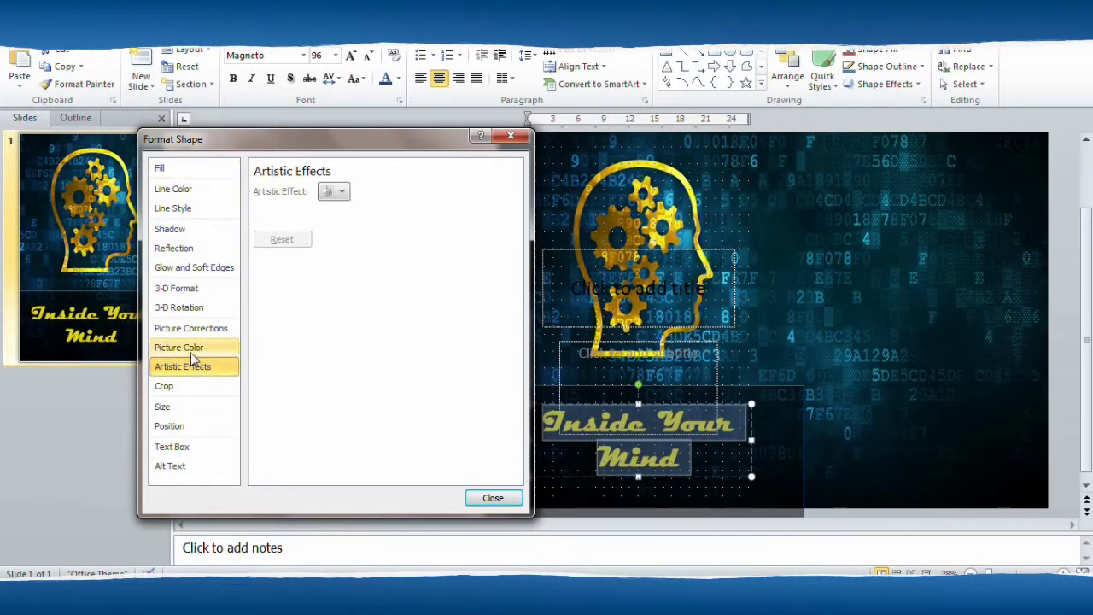
left_click(189, 348)
left_click(190, 329)
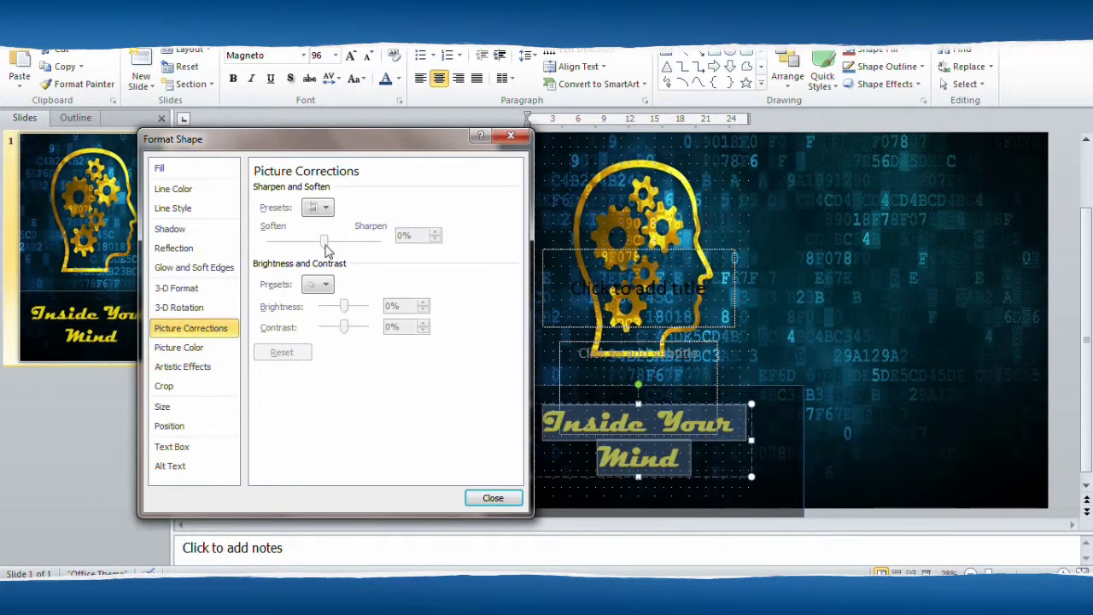
left_click(511, 136)
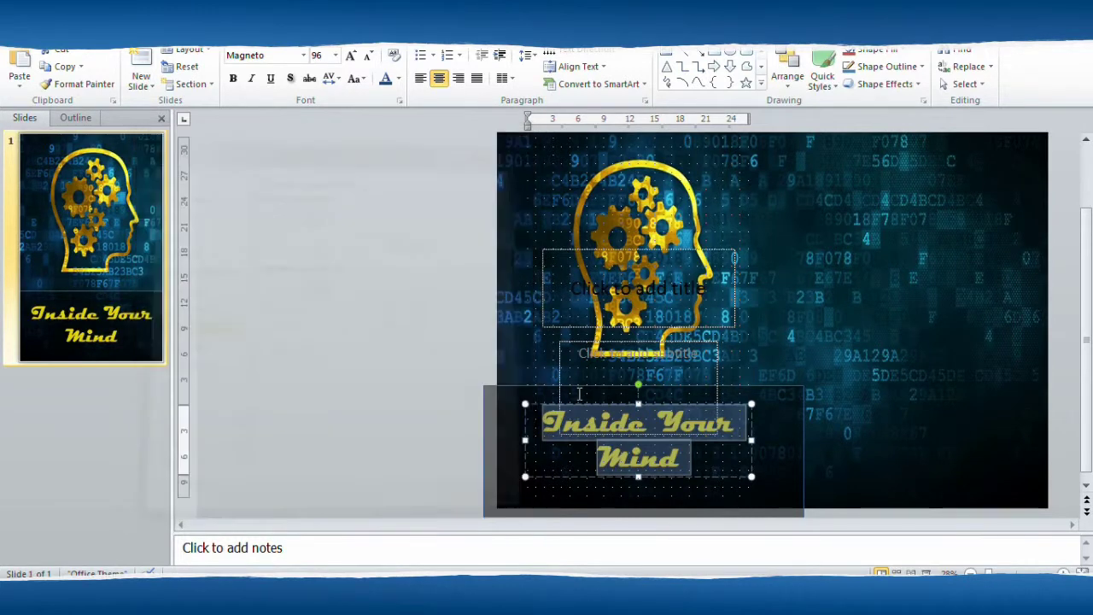
Open Format Text Effects for the title and switch its Text Fill to Gradient fill
right_click(613, 450)
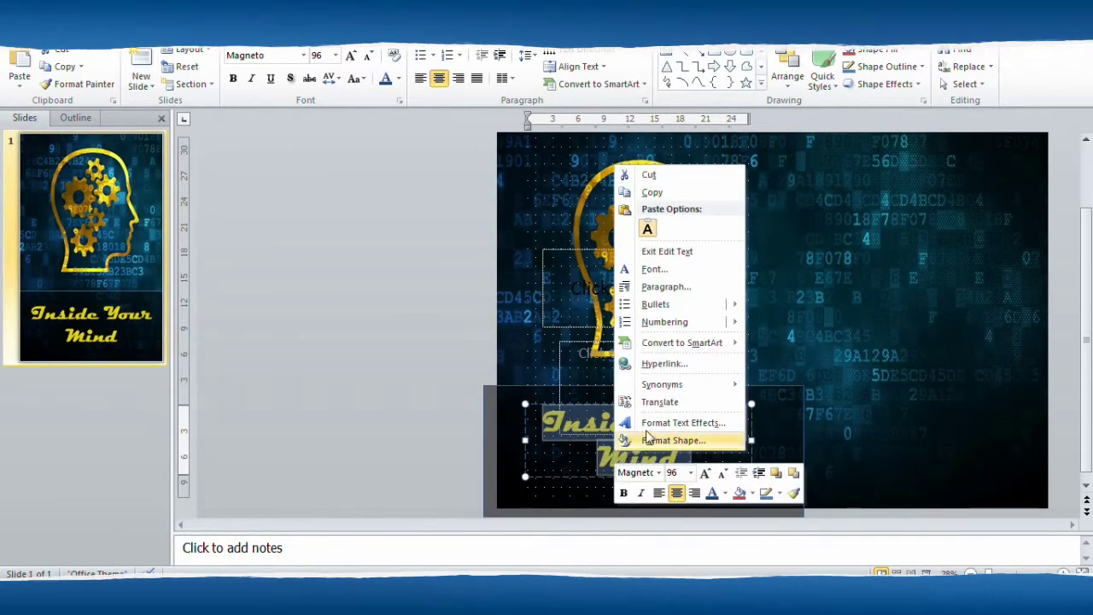
left_click(674, 423)
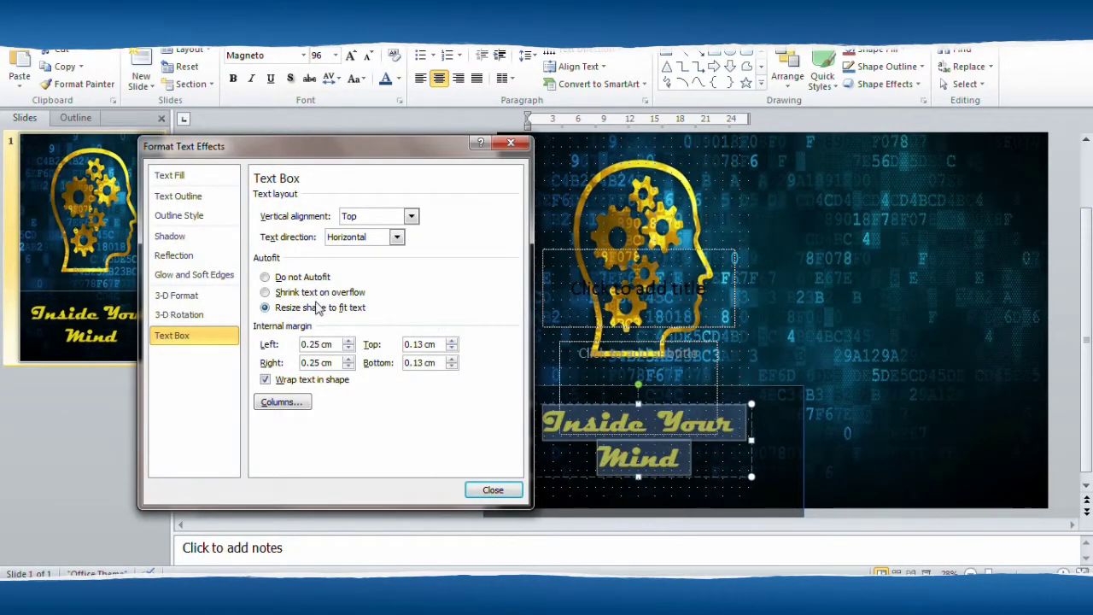
left_click(195, 276)
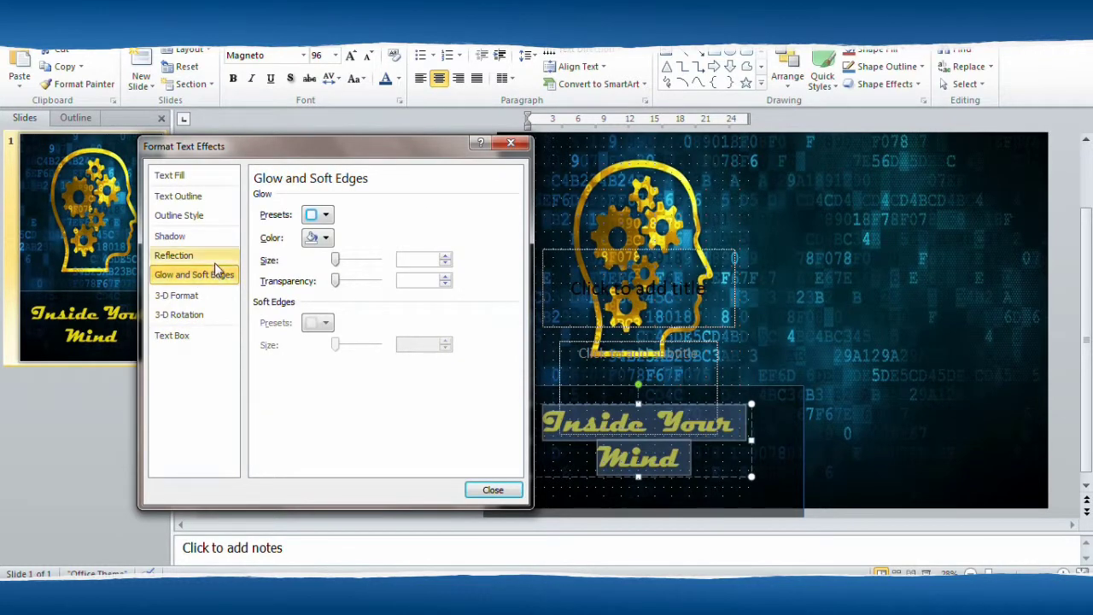
left_click(180, 256)
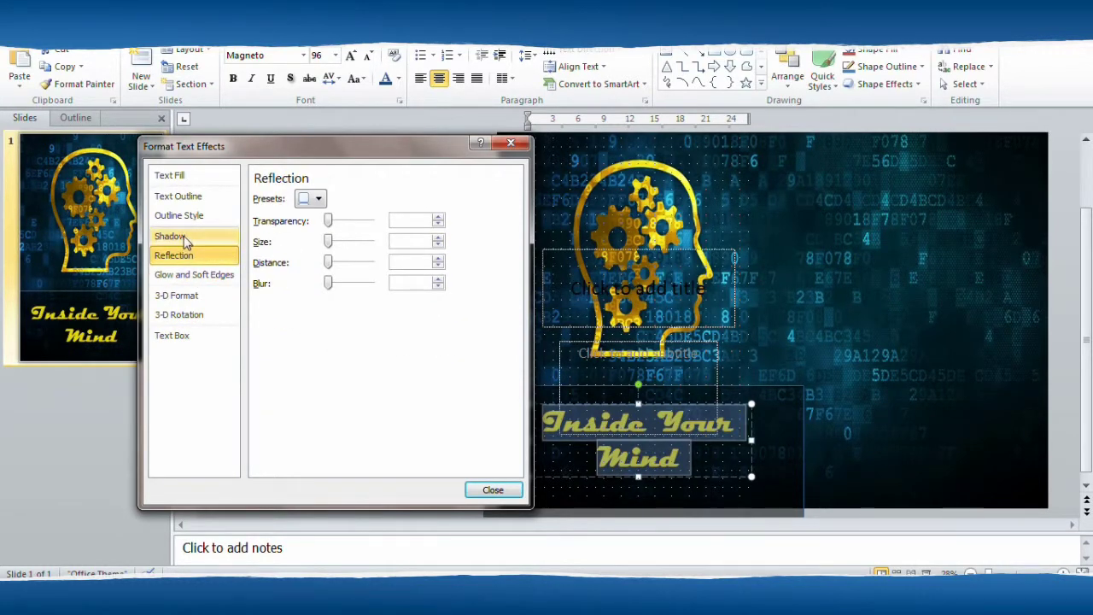
left_click(183, 237)
left_click(190, 218)
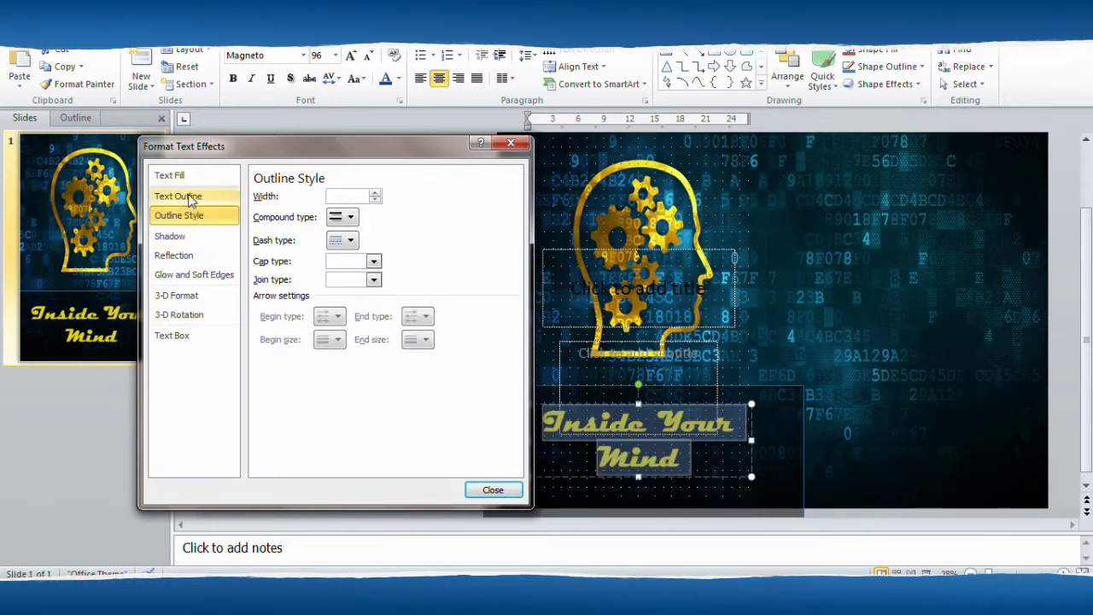
left_click(187, 198)
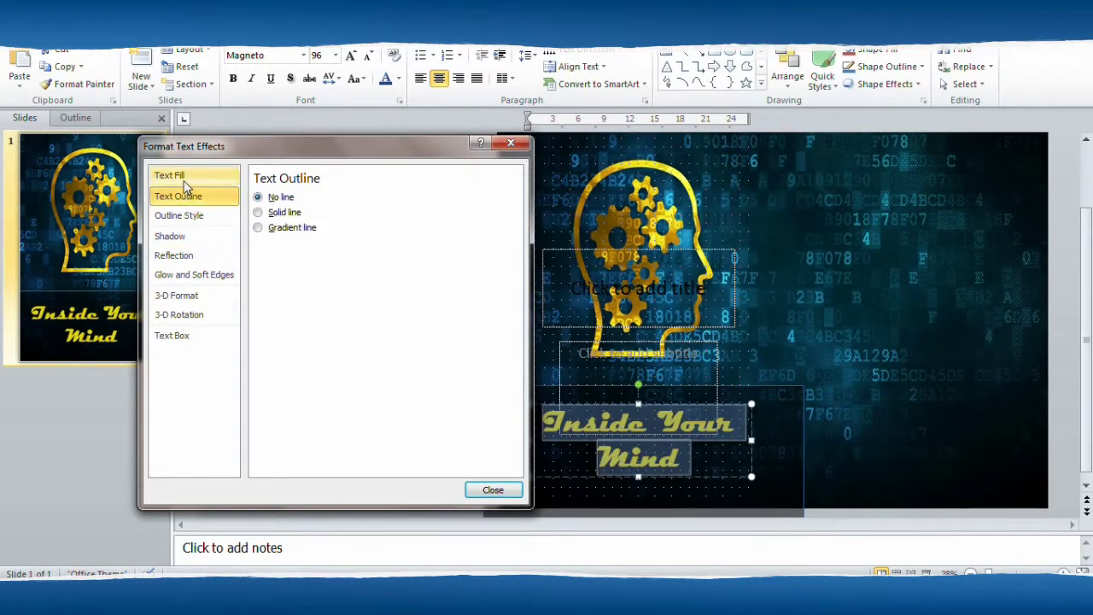
left_click(180, 179)
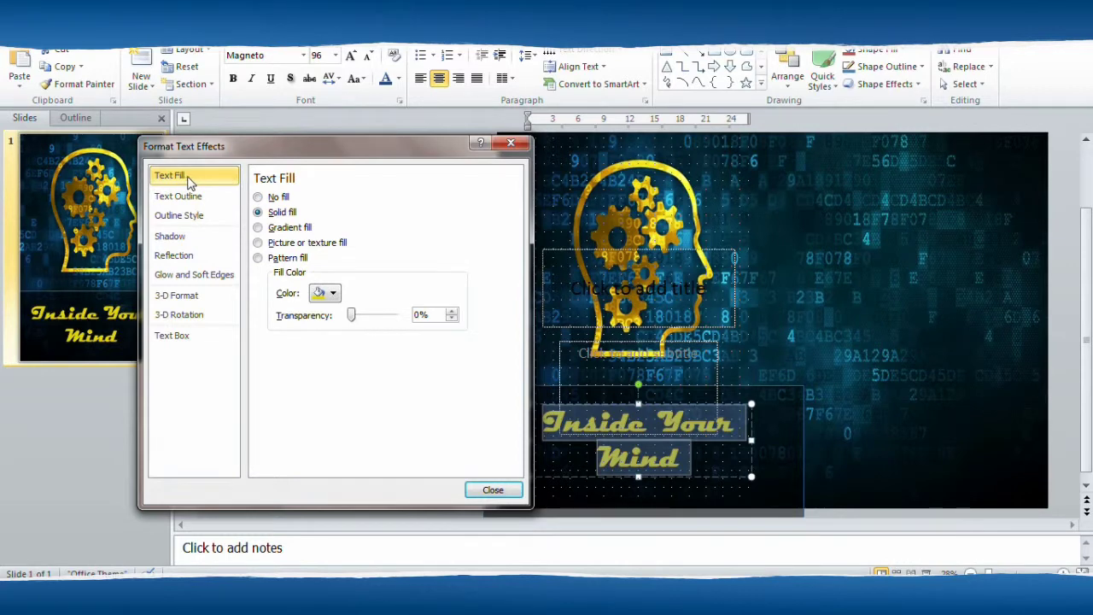
left_click(258, 228)
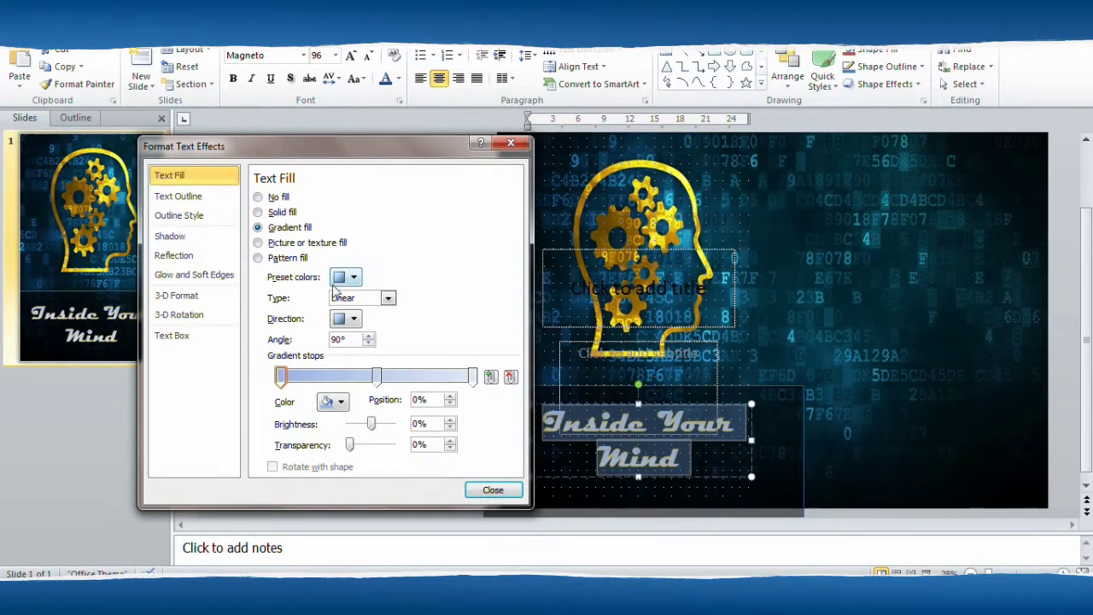
Set the gradient stops to orange-gold, yellow at 50% and yellow at 100%, then close
left_click(340, 403)
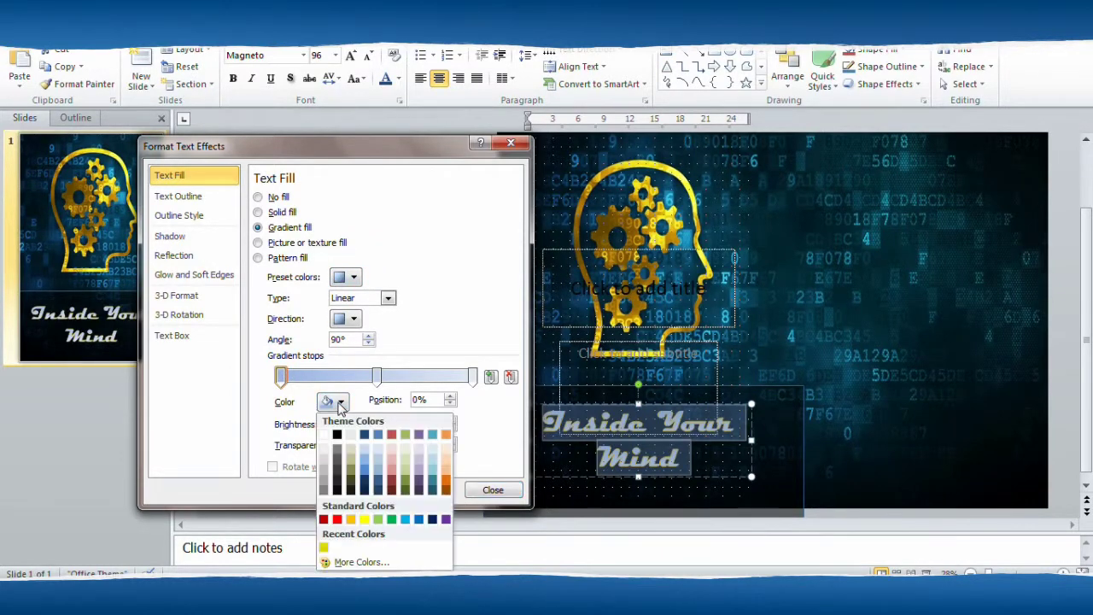
left_click(350, 519)
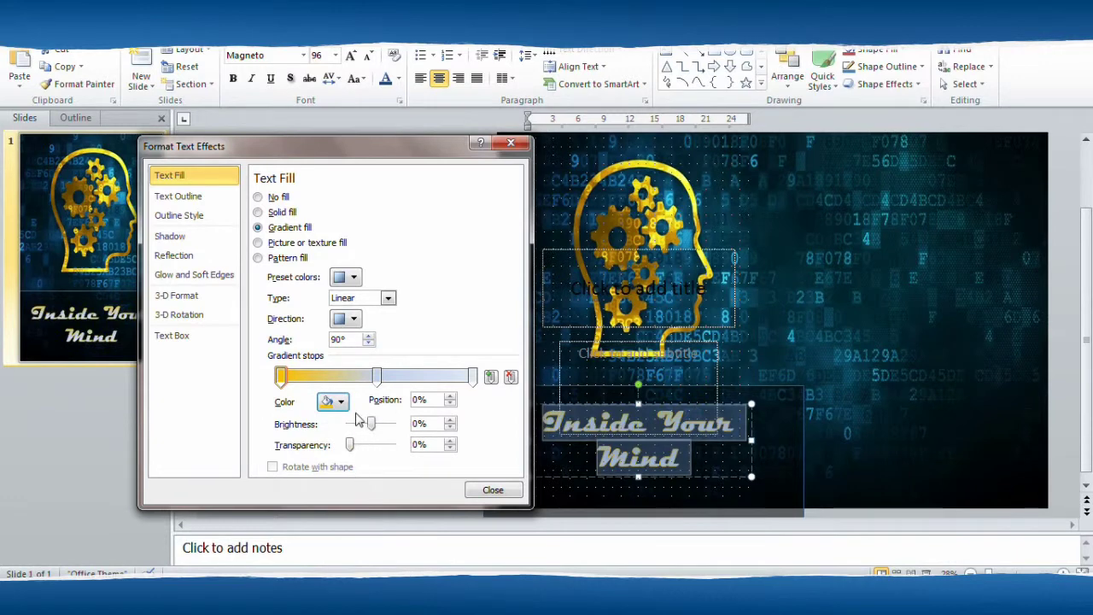
left_click(377, 379)
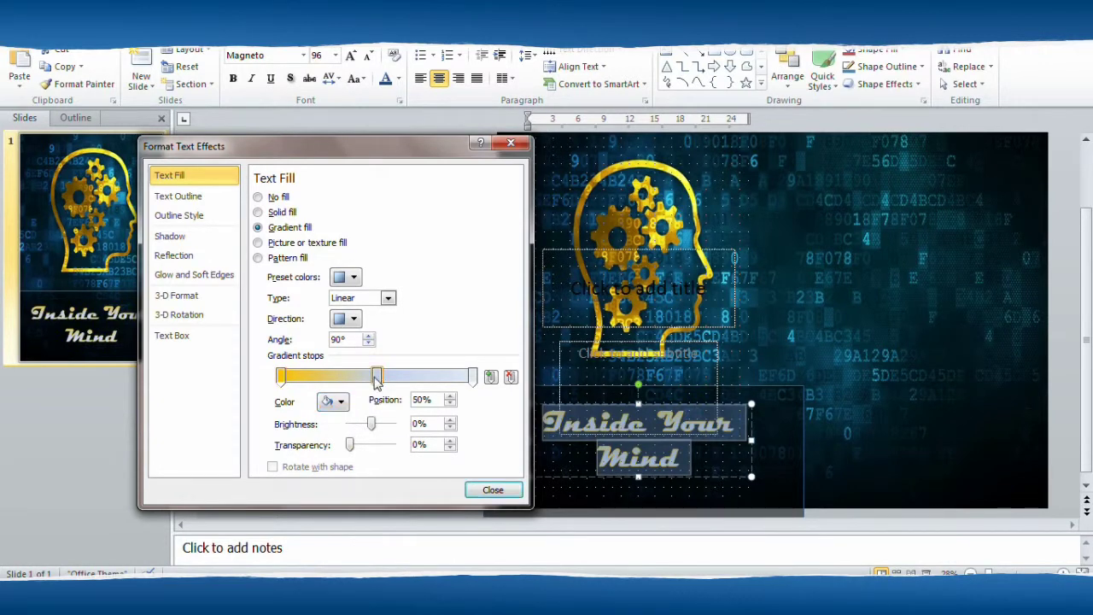
left_click(342, 402)
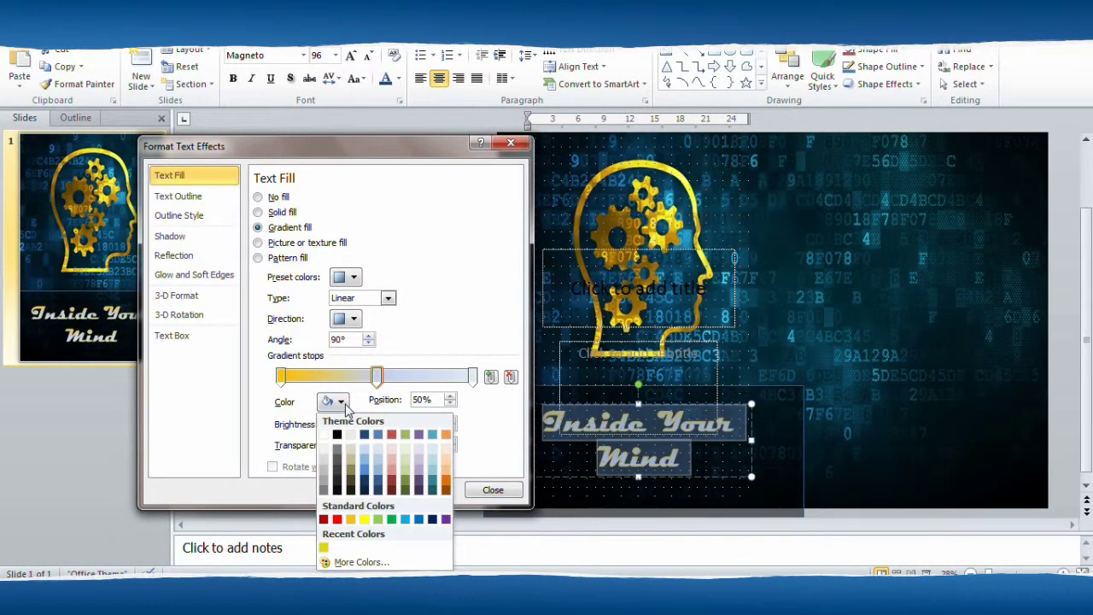
left_click(323, 547)
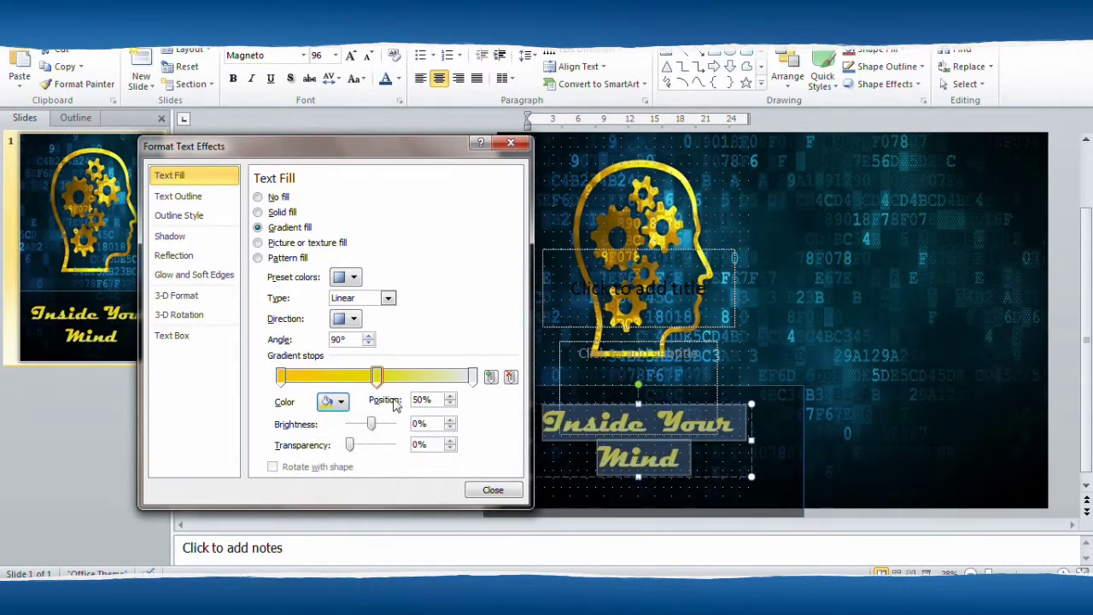
left_click(474, 378)
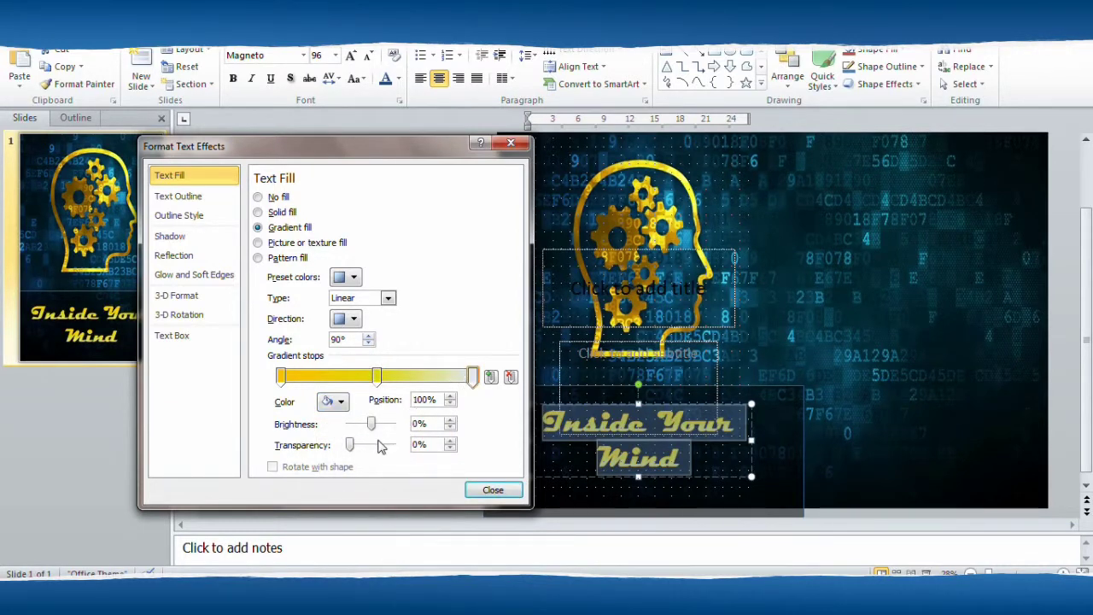
left_click(330, 403)
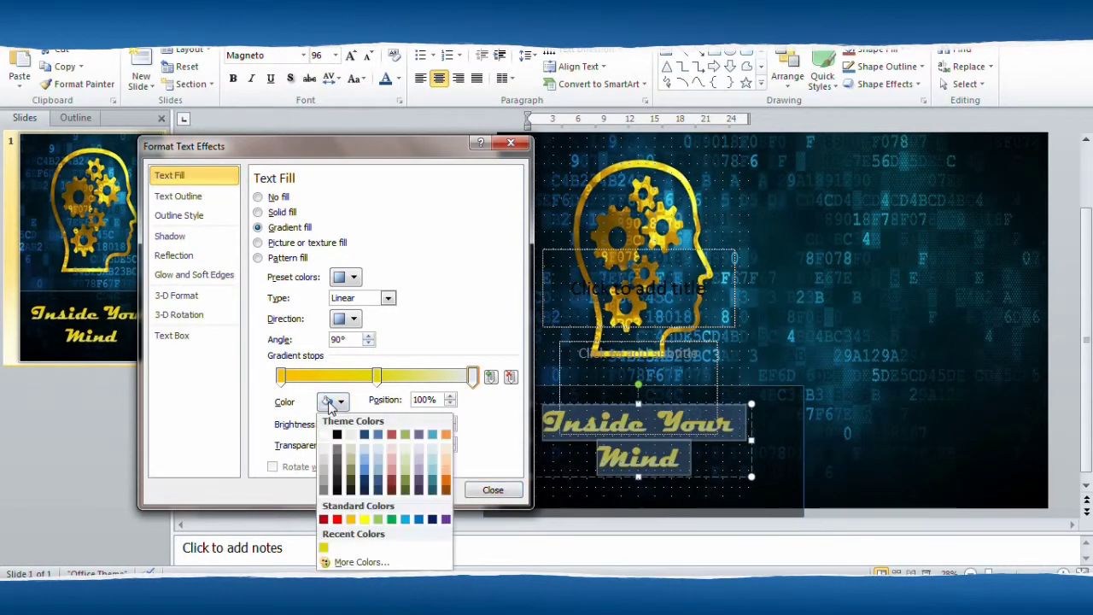
left_click(364, 519)
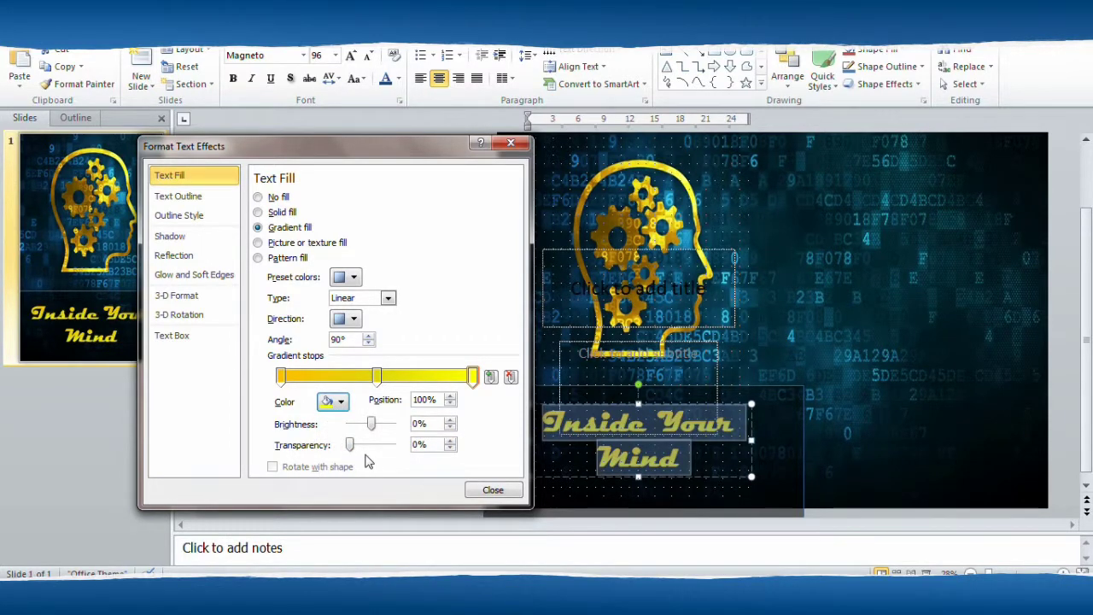
left_click(484, 495)
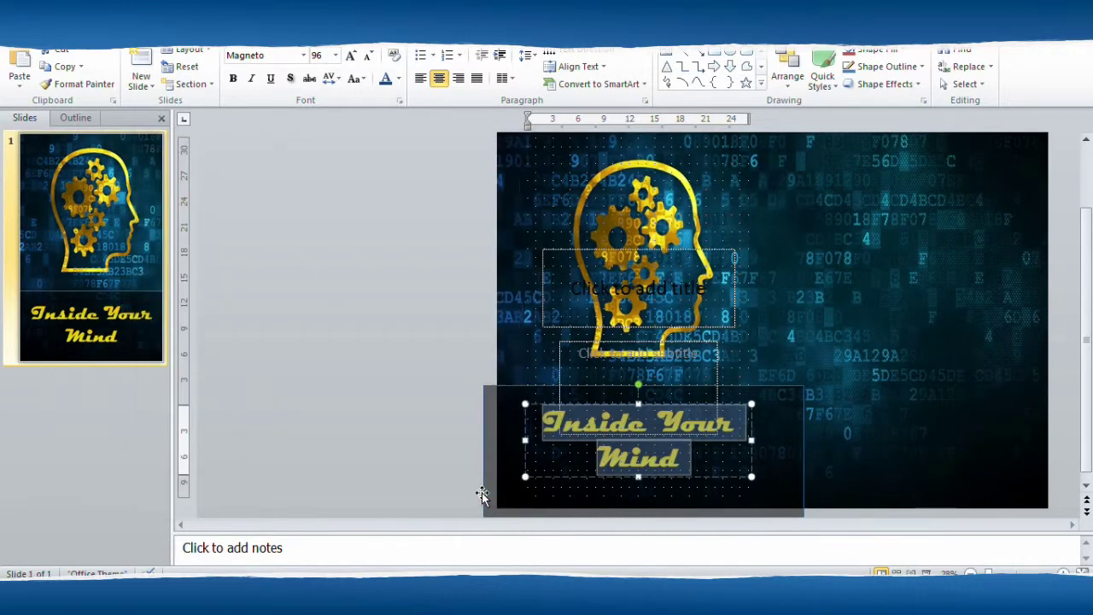
Insert a text box beside the slide and type the author's name into it
left_click(441, 424)
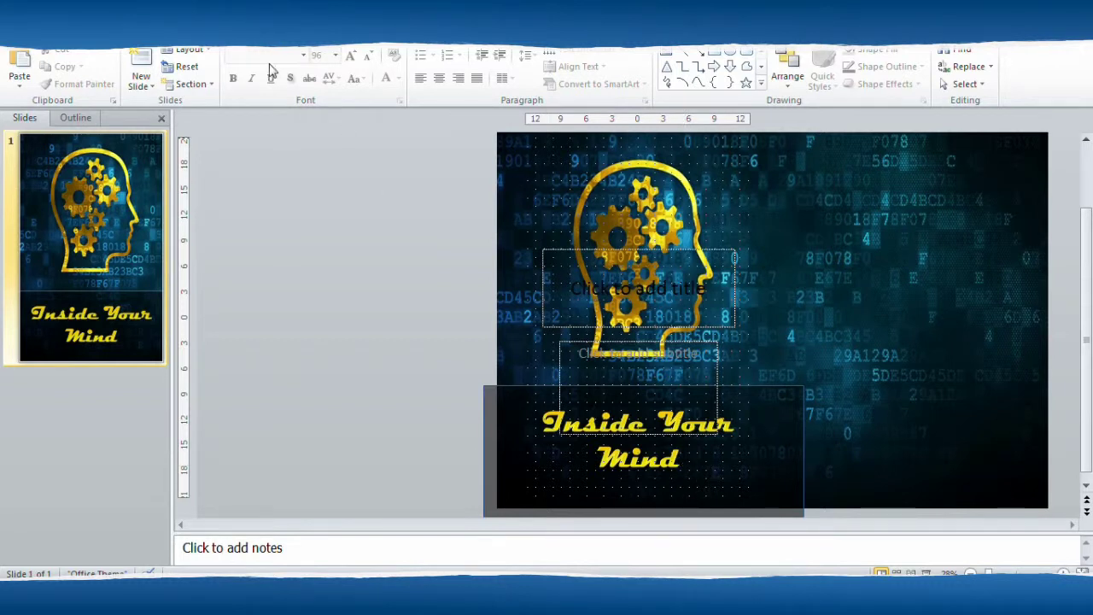
left_click(99, 33)
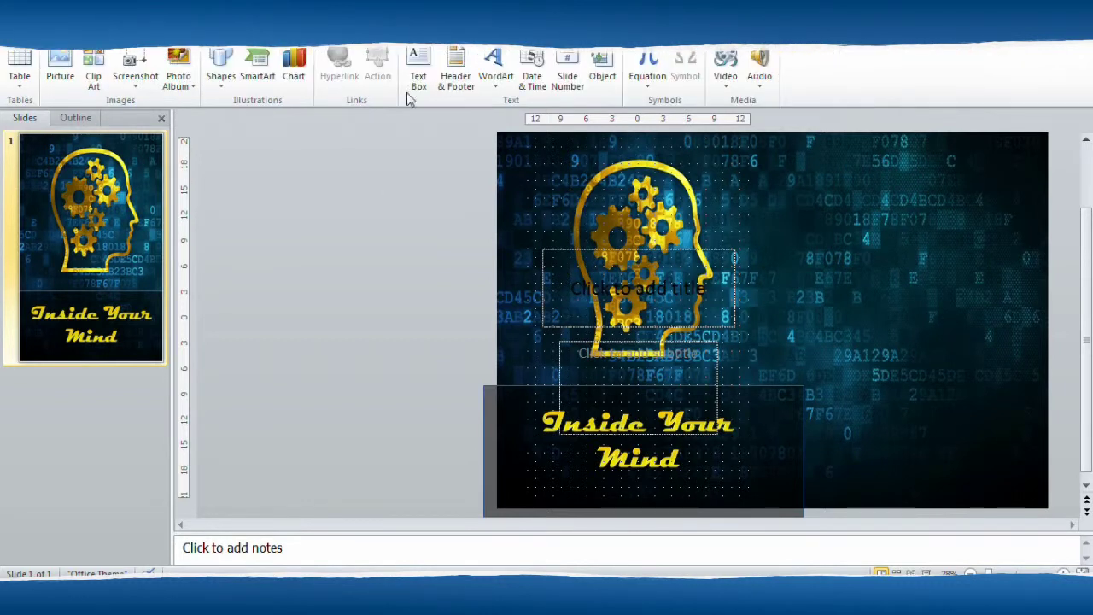
left_click(418, 68)
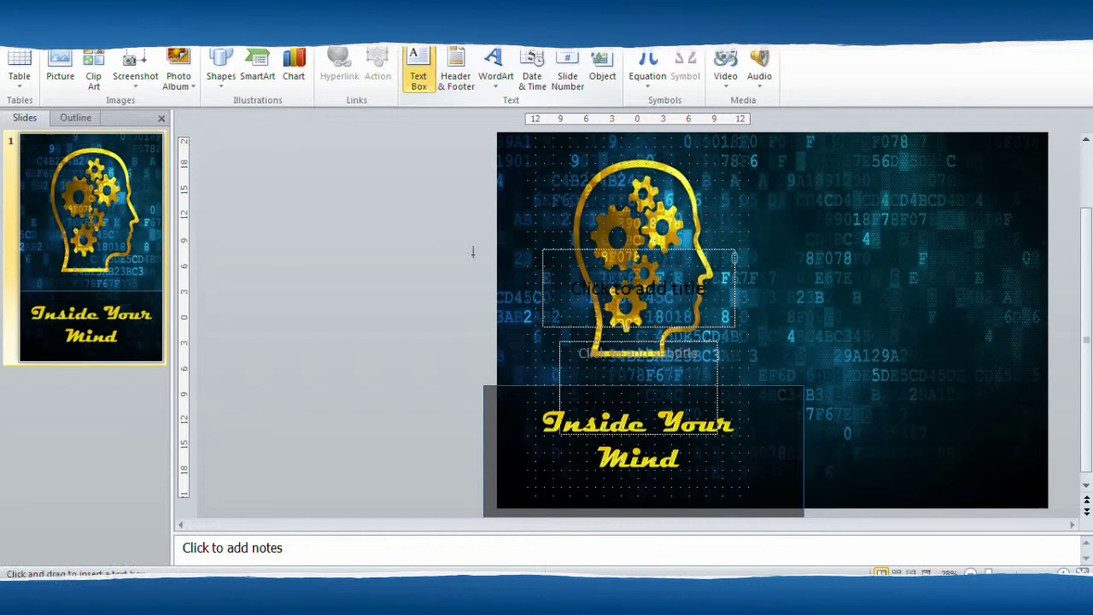
left_click(456, 309)
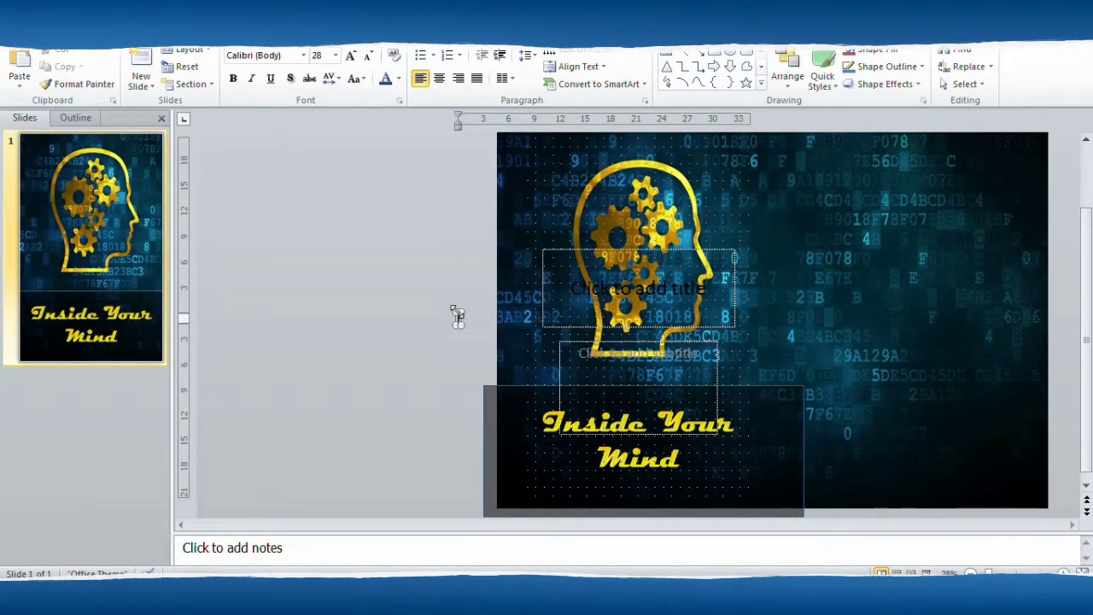
type("Dan Jon")
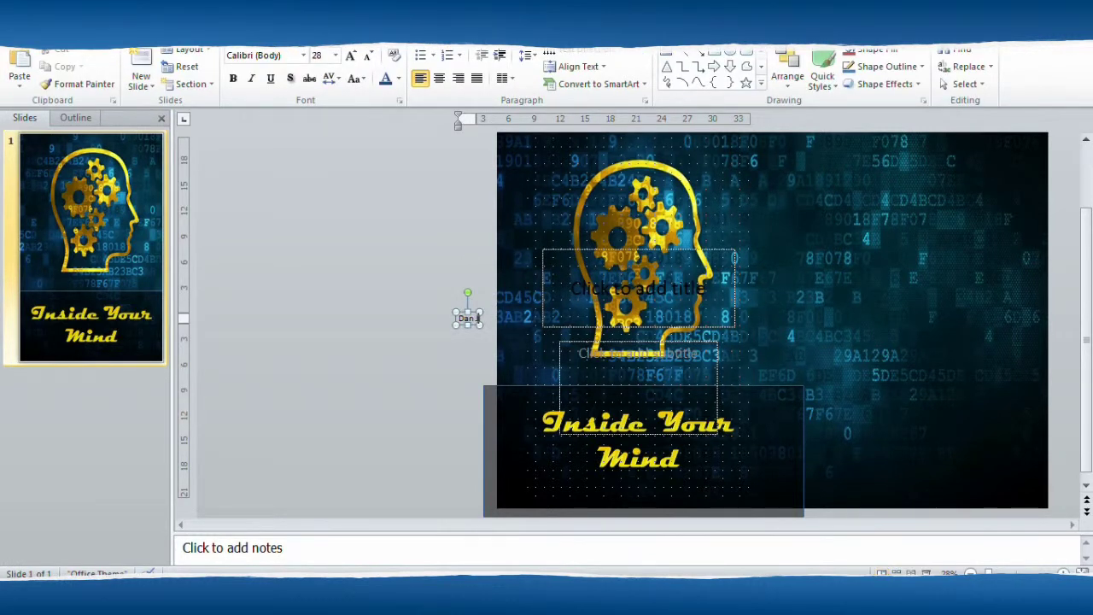
type("es")
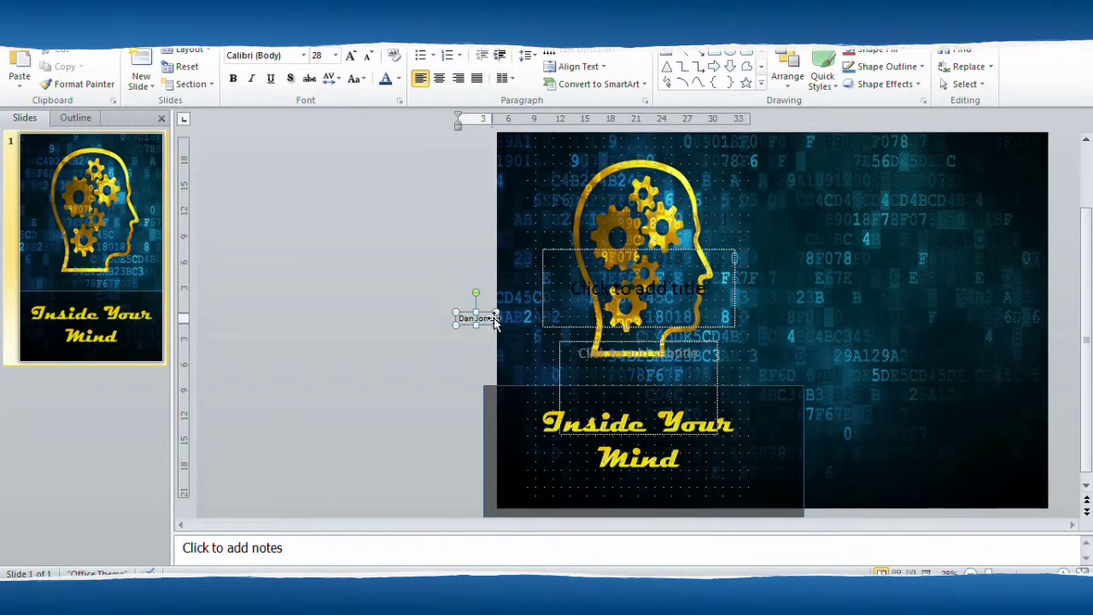
Select the author's name and set its font size to 48 pt
left_click(495, 321)
double_click(475, 317)
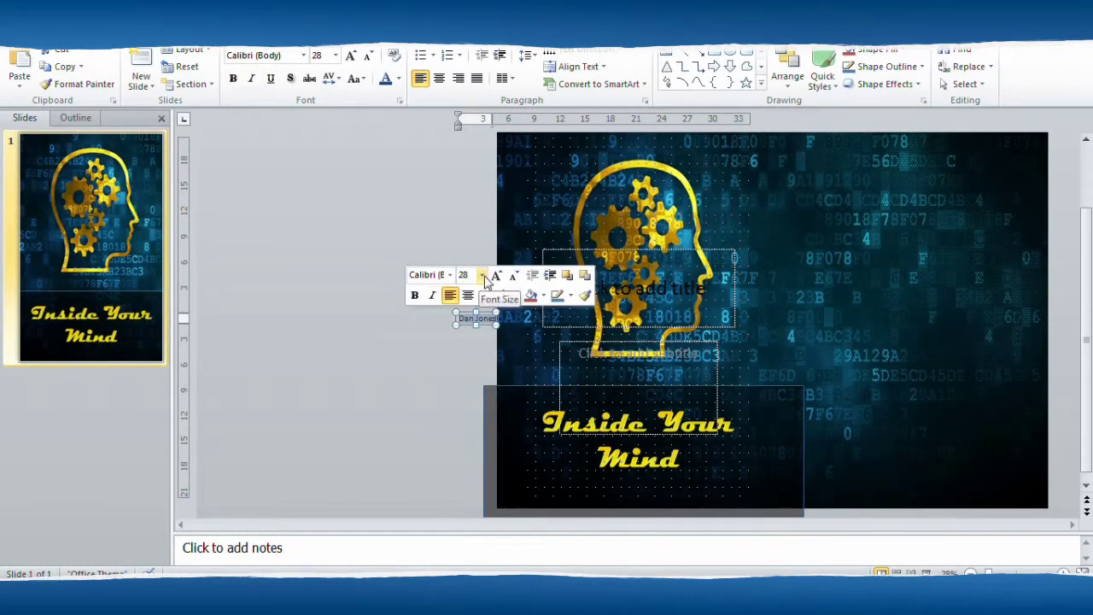
left_click(482, 274)
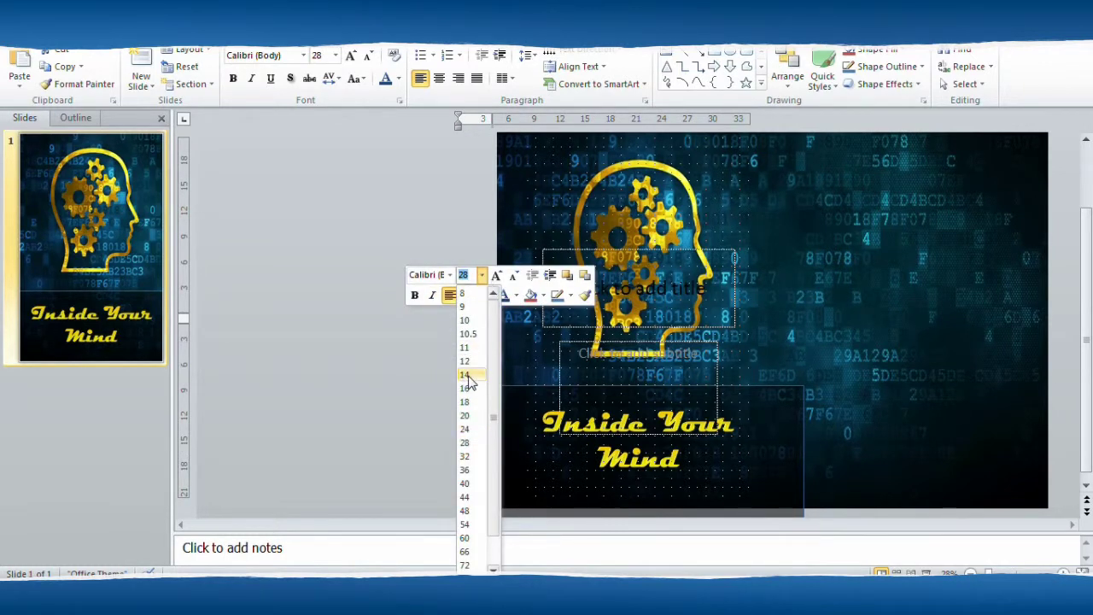
left_click(466, 443)
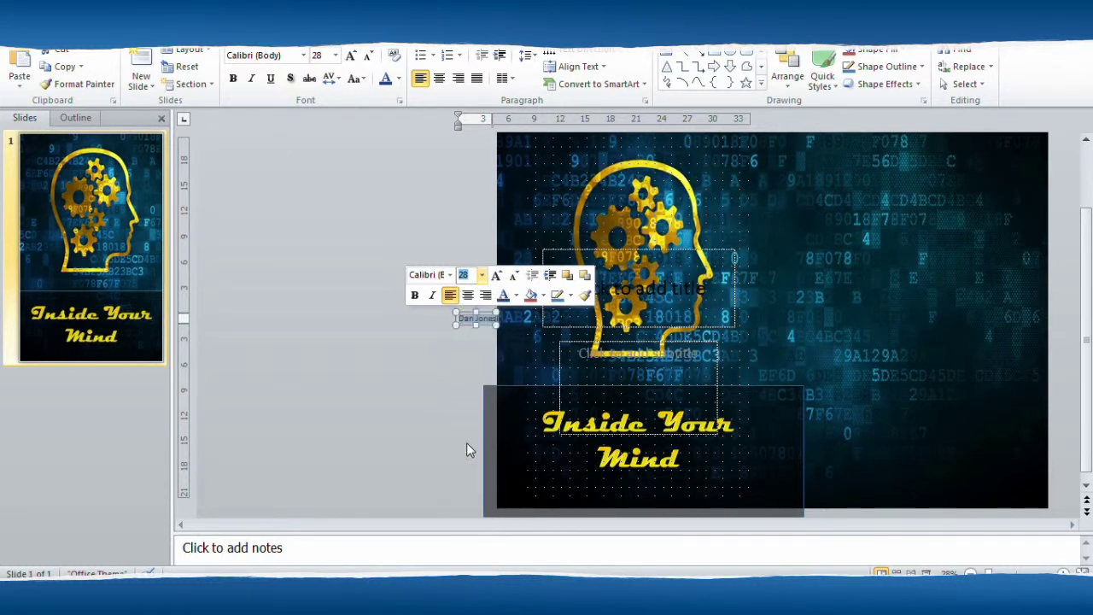
left_click(482, 276)
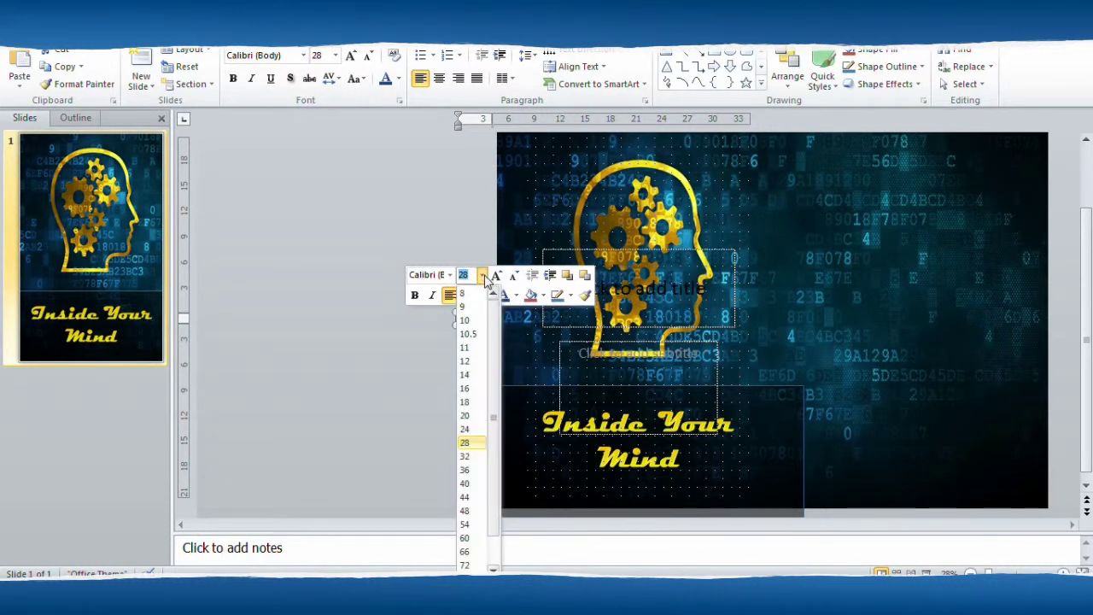
left_click(466, 511)
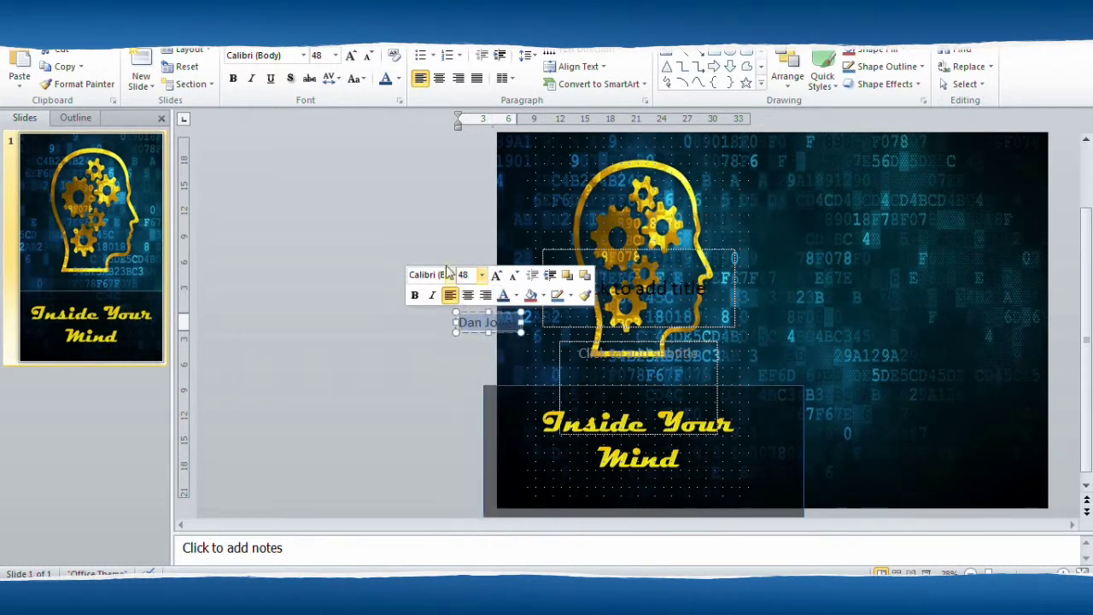
Change the name's font to Connecticut
left_click(450, 275)
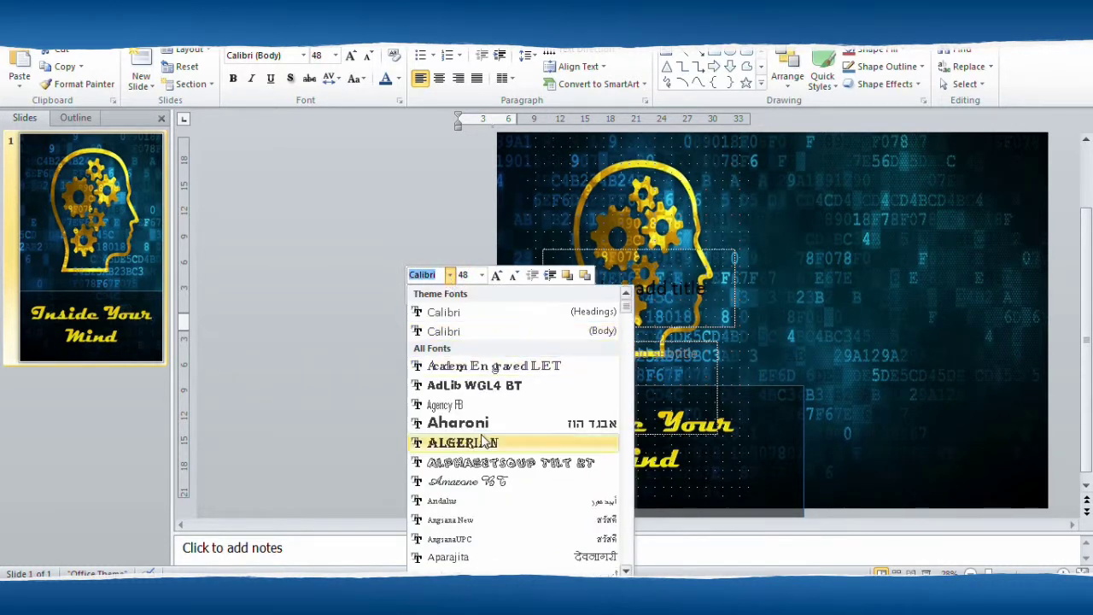
scroll(484, 442, "down", 2)
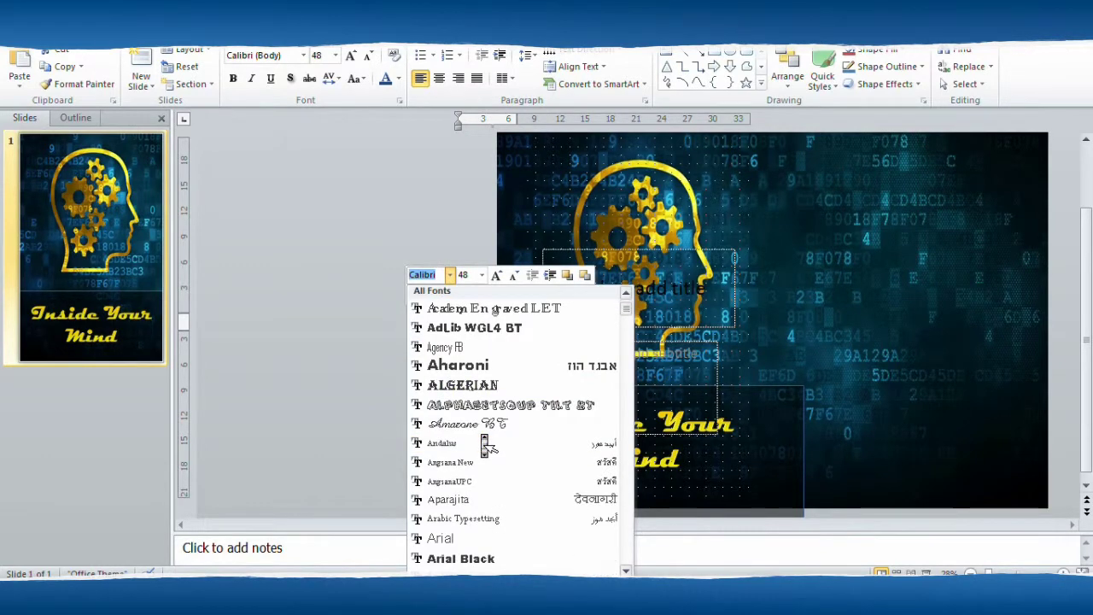
scroll(484, 443, "down", 4)
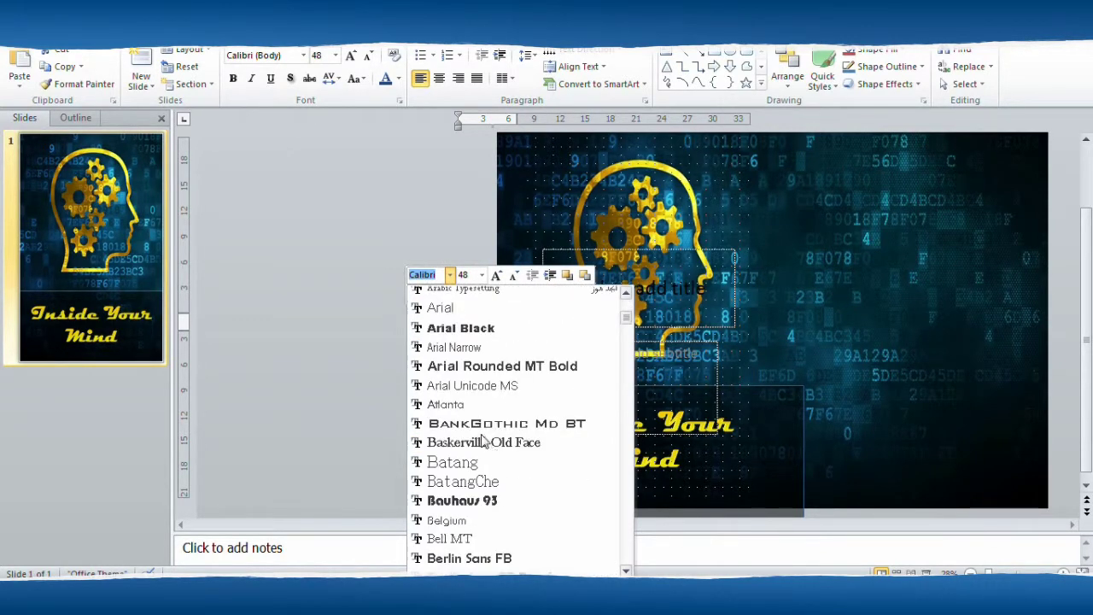
scroll(488, 445, "down", 3)
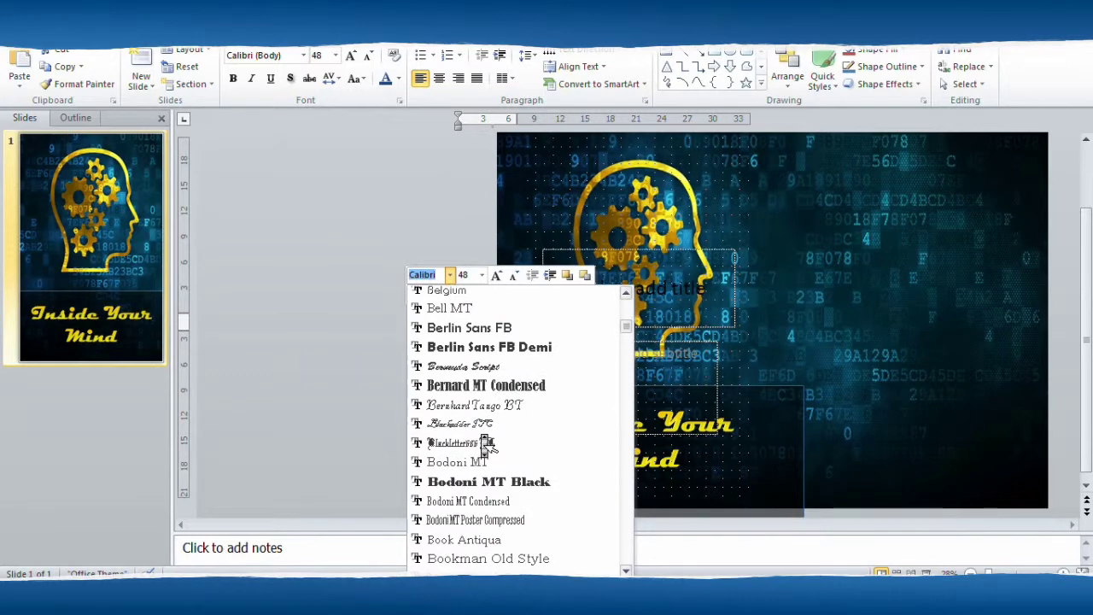
scroll(488, 445, "down", 4)
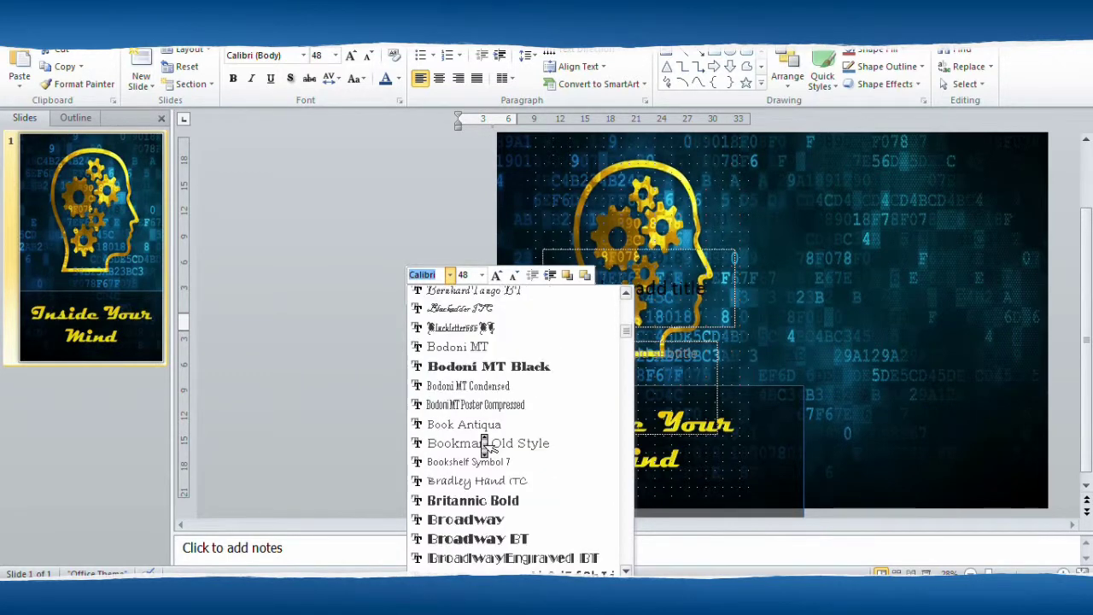
scroll(488, 445, "down", 5)
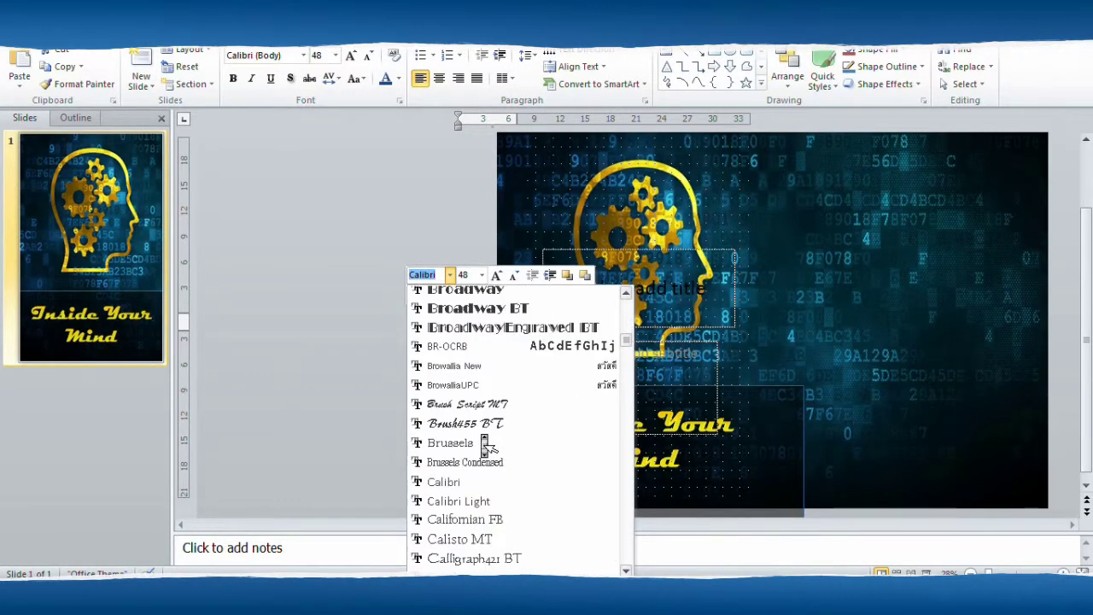
scroll(485, 441, "down", 1)
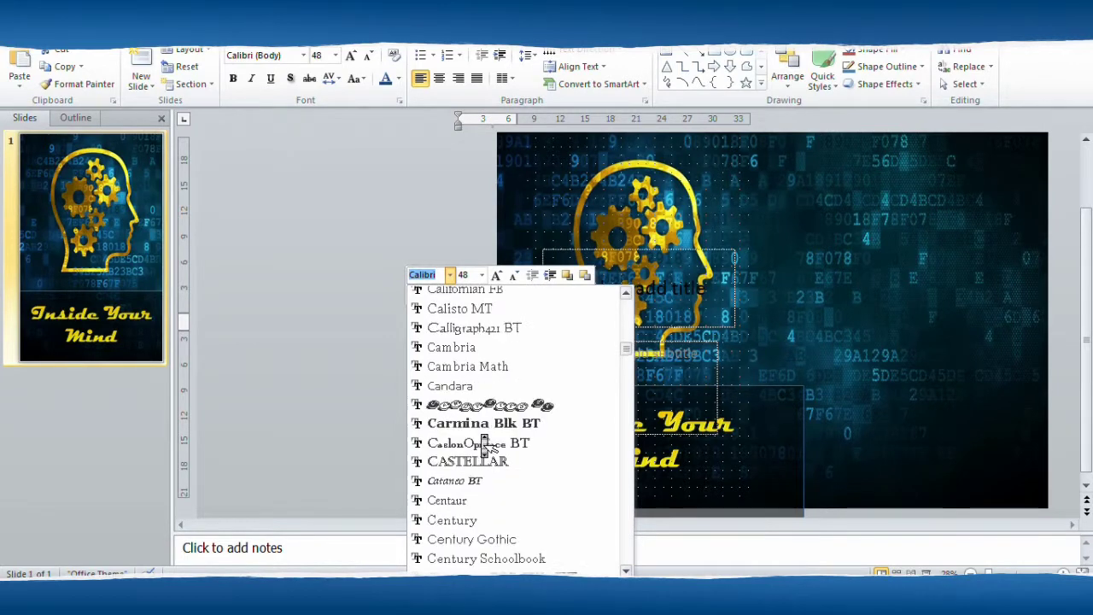
scroll(485, 445, "down", 2)
scroll(485, 444, "down", 1)
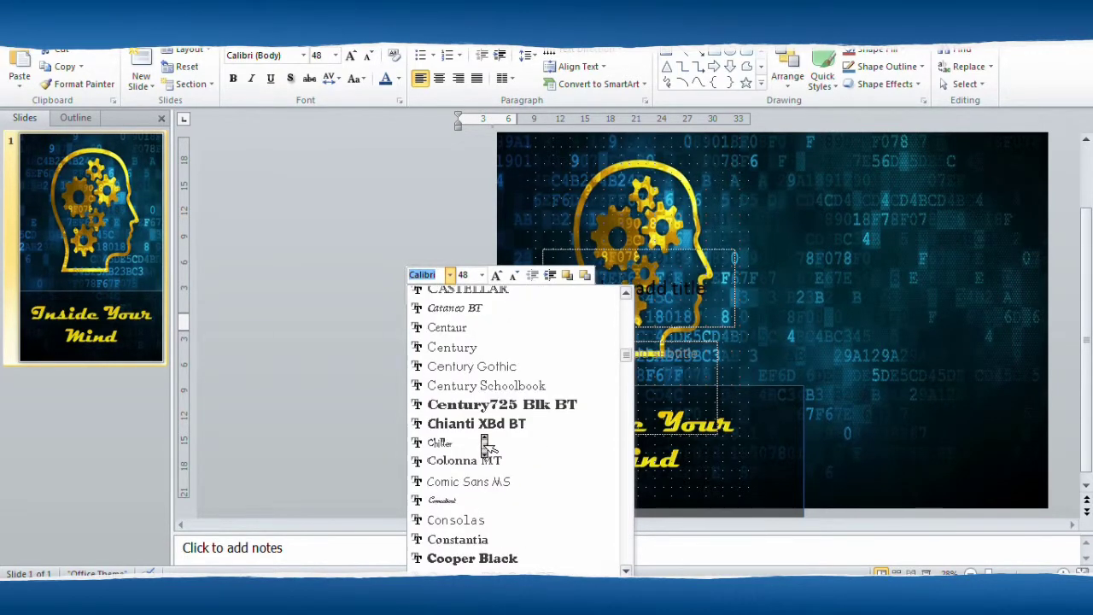
scroll(485, 444, "down", 1)
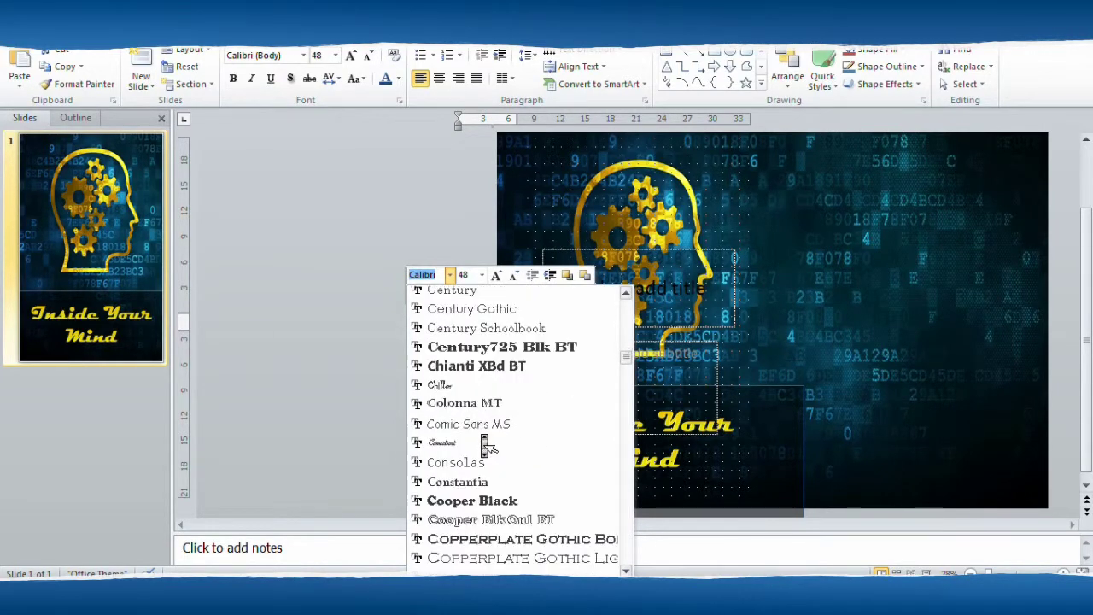
left_click(441, 447)
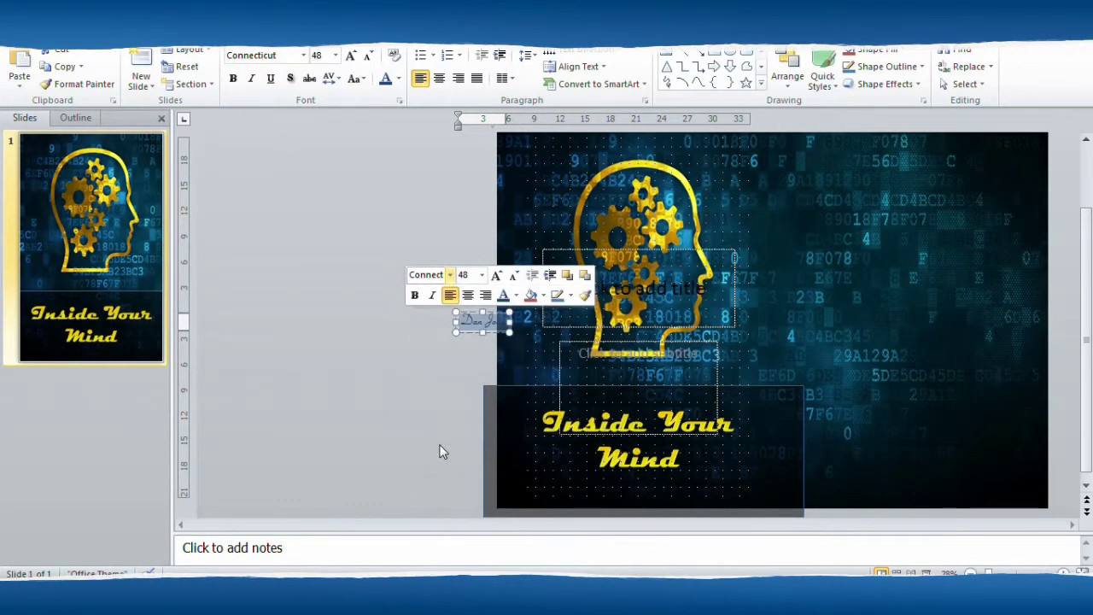
Make the author's name 72 pt bold in the title's yellow from Recent Colors
left_click(481, 276)
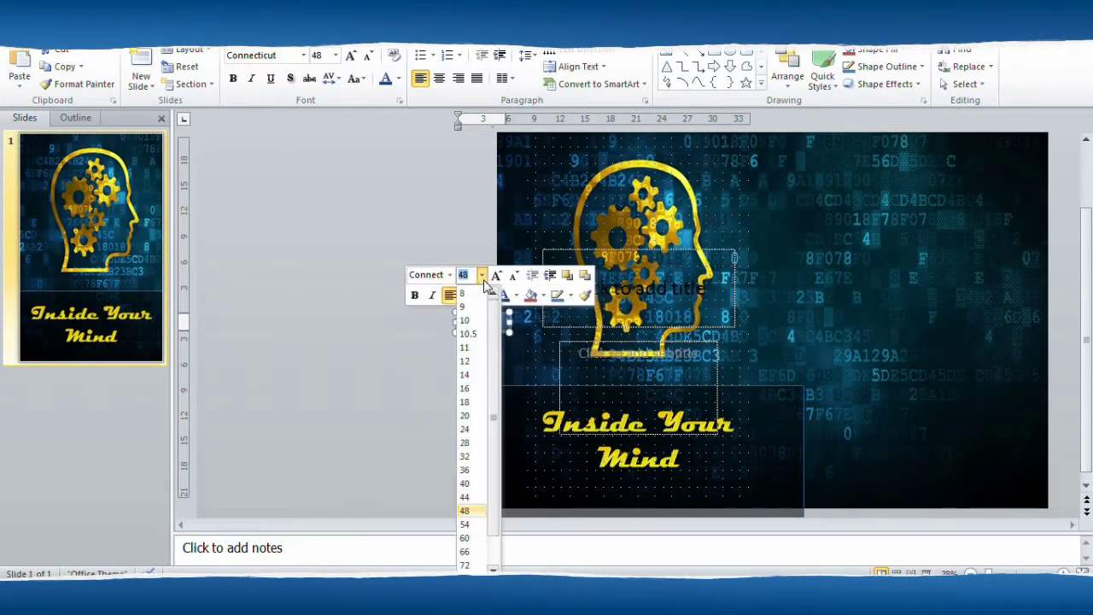
left_click(466, 566)
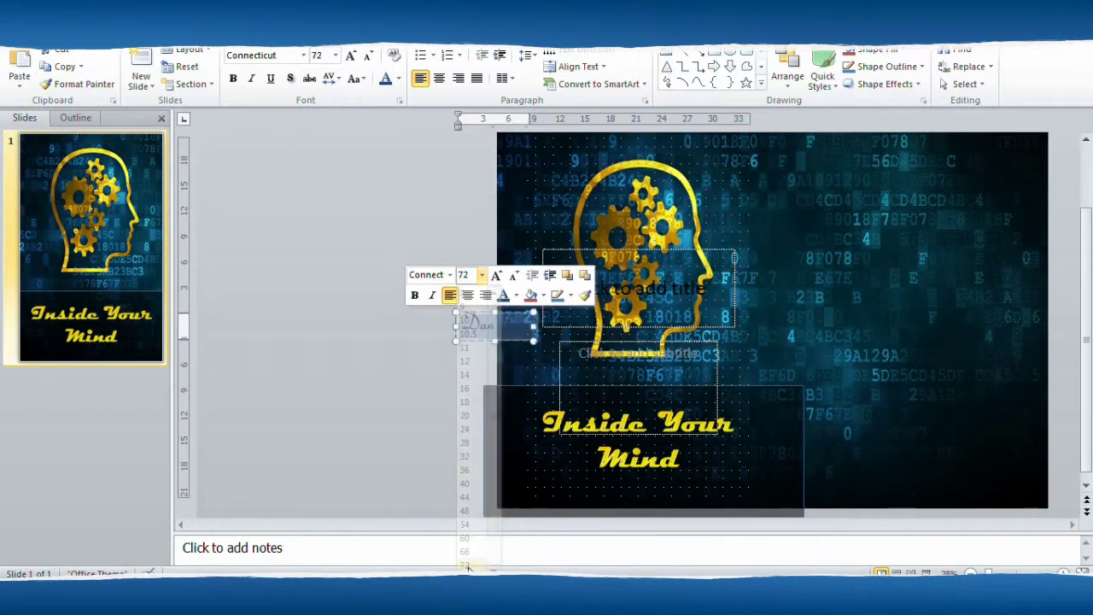
left_click(416, 294)
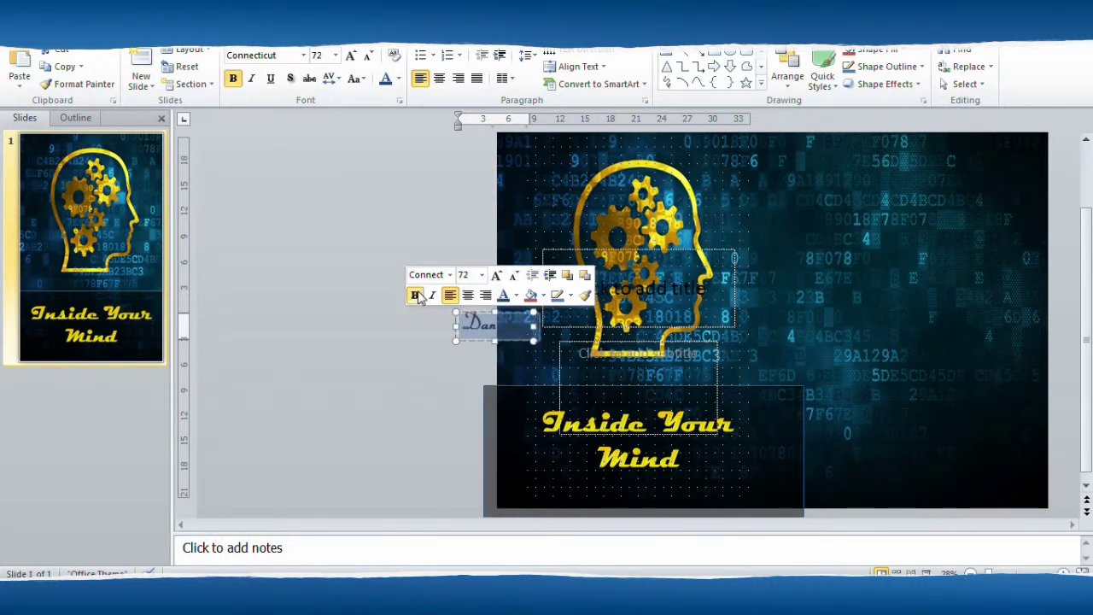
left_click(516, 296)
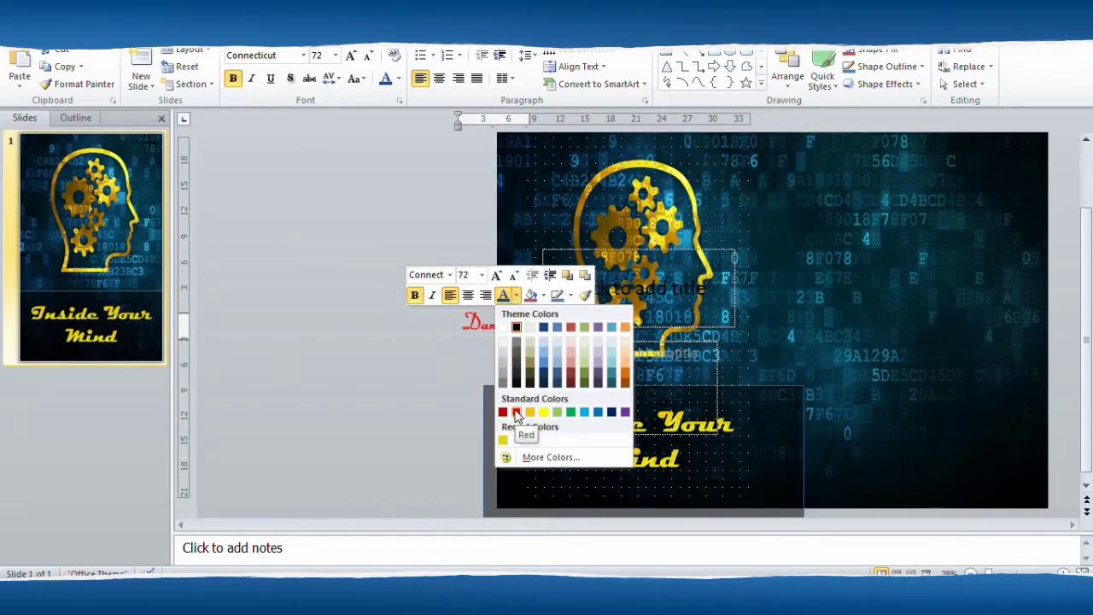
left_click(503, 440)
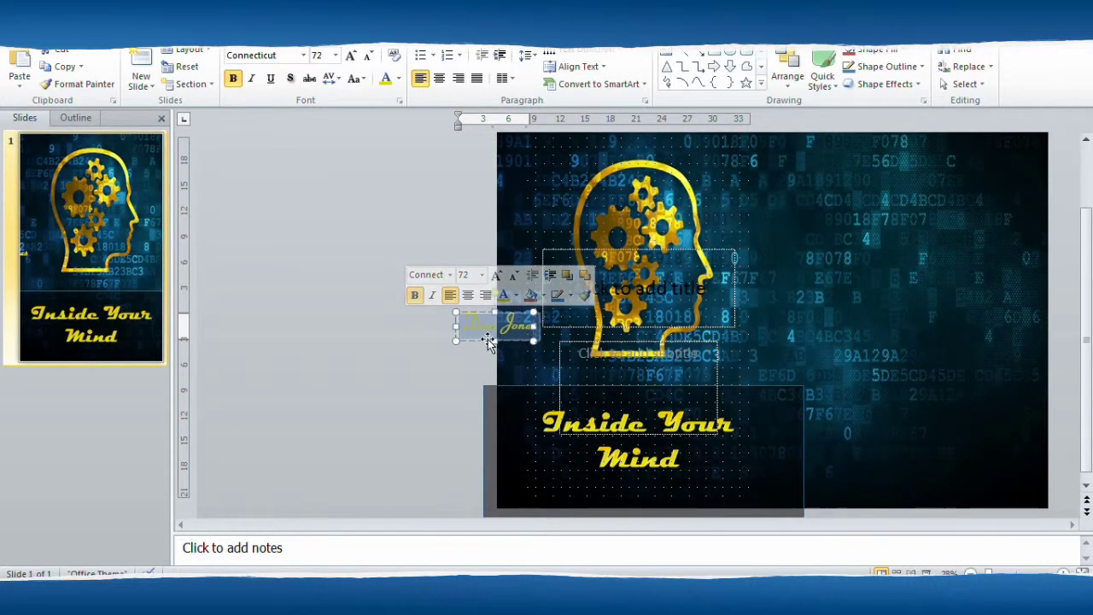
Move the name box onto the slide, centred under 'Mind', and select the box
left_click_drag(489, 341, 698, 499)
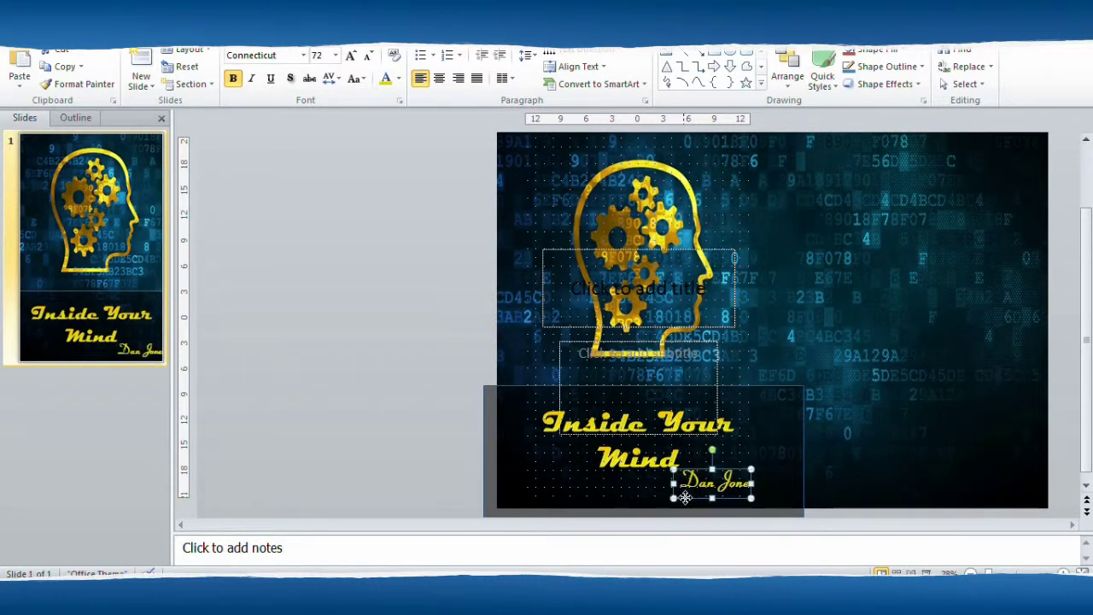
left_click_drag(685, 496, 620, 502)
left_click(620, 502)
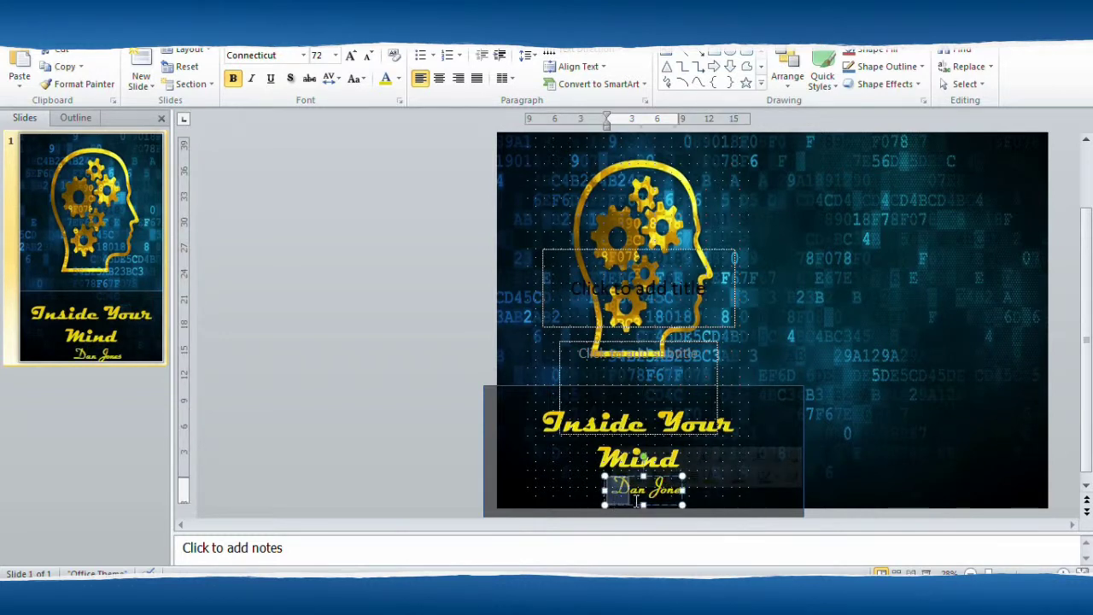
left_click(638, 500)
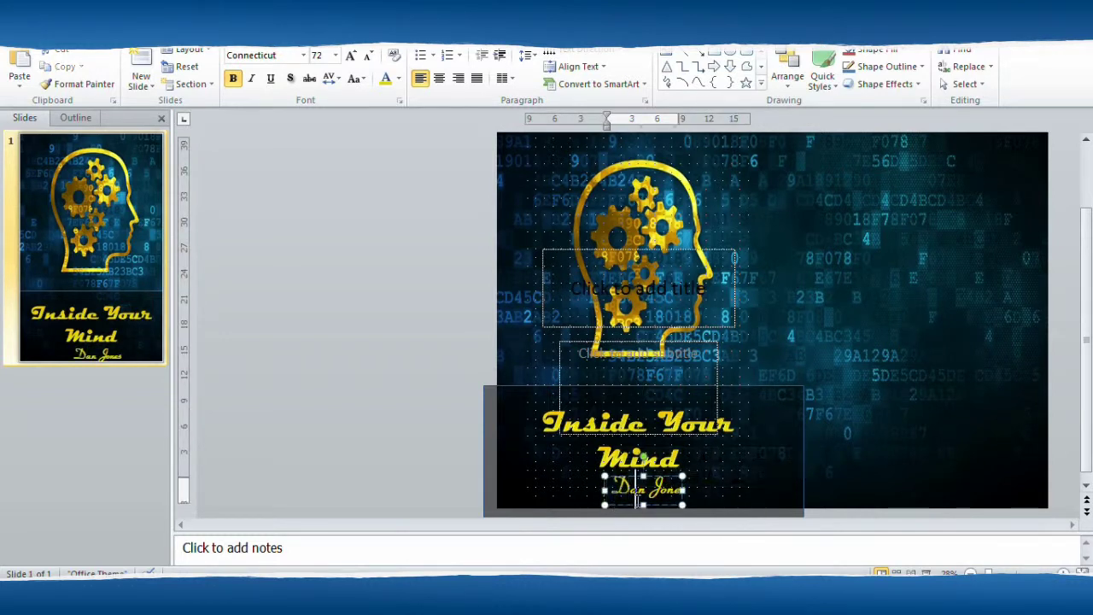
left_click(681, 501)
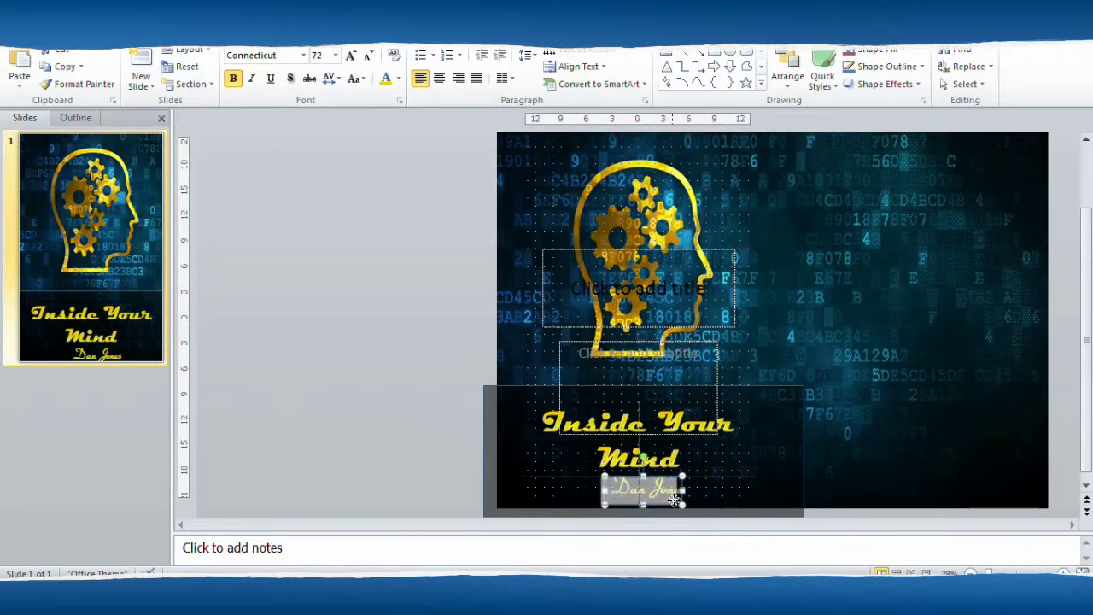